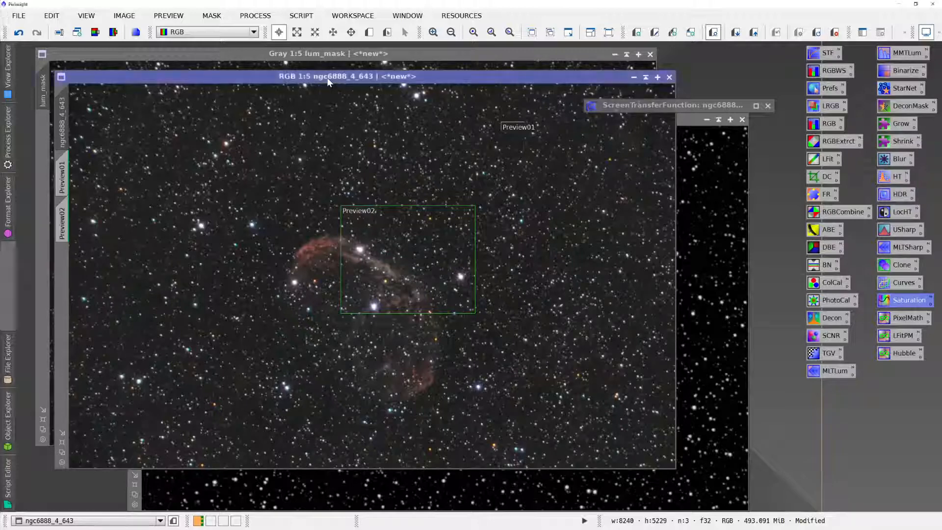
# - Compare the ngc6888_4_643 image with the finished Crescent Nebula picture in the web browser, and return to the image
pyautogui.moveTo(328, 78); pyautogui.dragTo(339, 77)
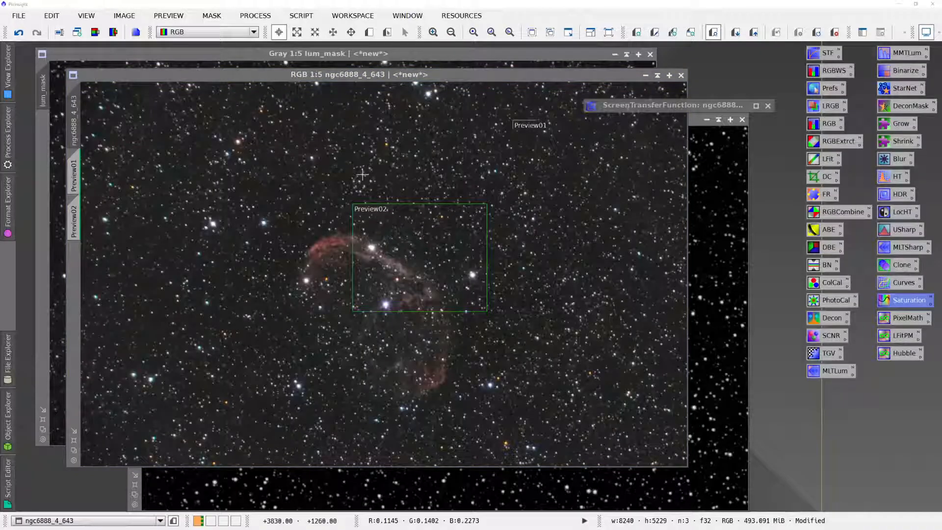
pyautogui.hotkey('alt', 'Tab')
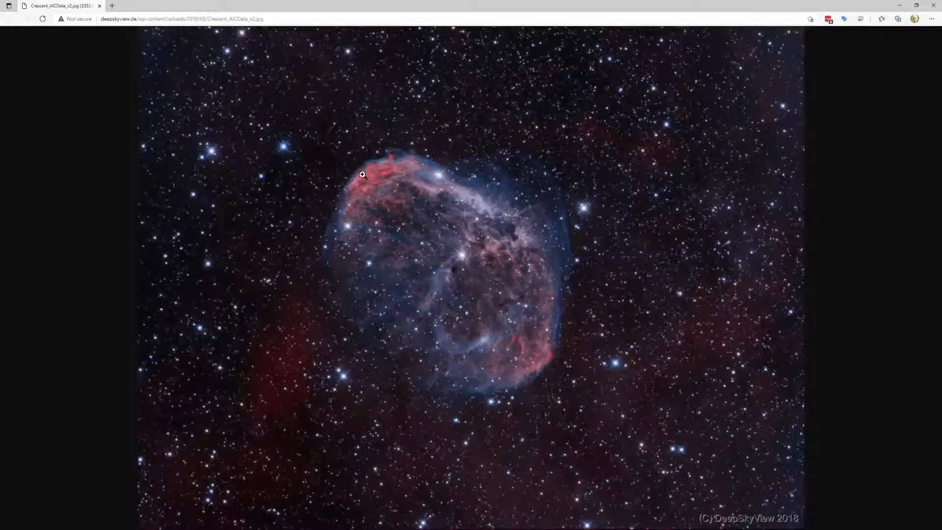
pyautogui.hotkey('alt', 'Tab')
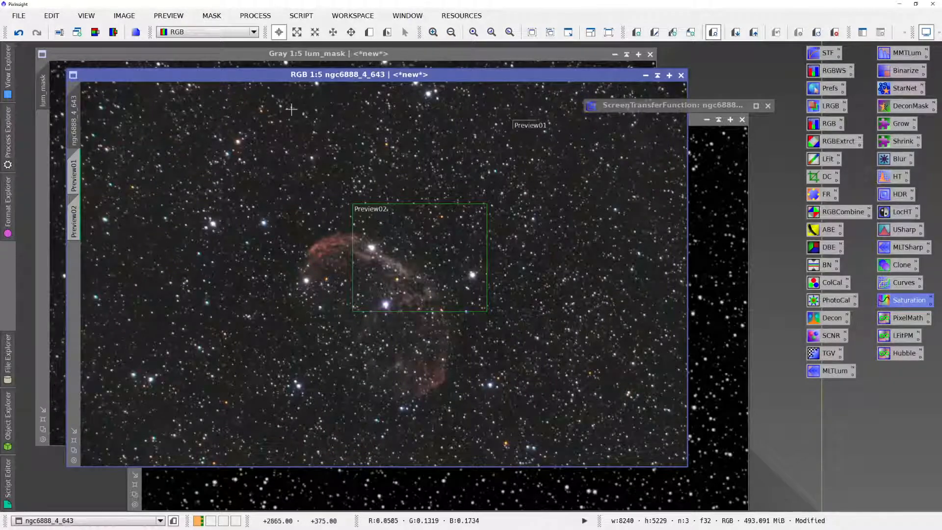
# - Apply lum_mask as the mask of the ngc6888_4_643 image, without inverting it
pyautogui.click(211, 15)
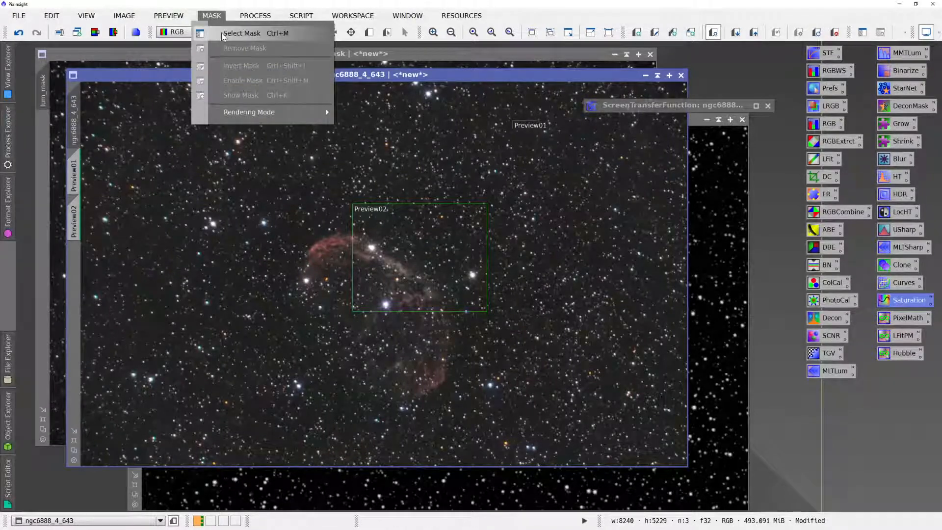
pyautogui.click(223, 34)
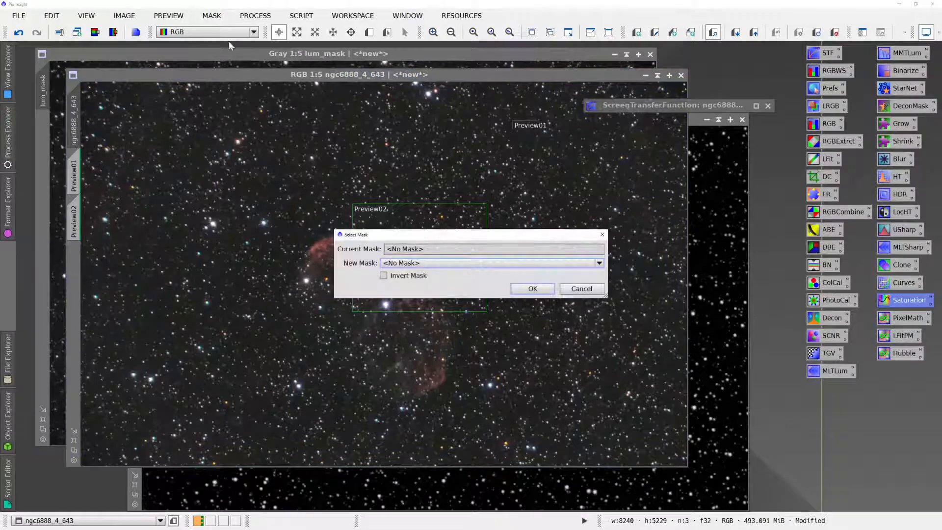
pyautogui.click(413, 262)
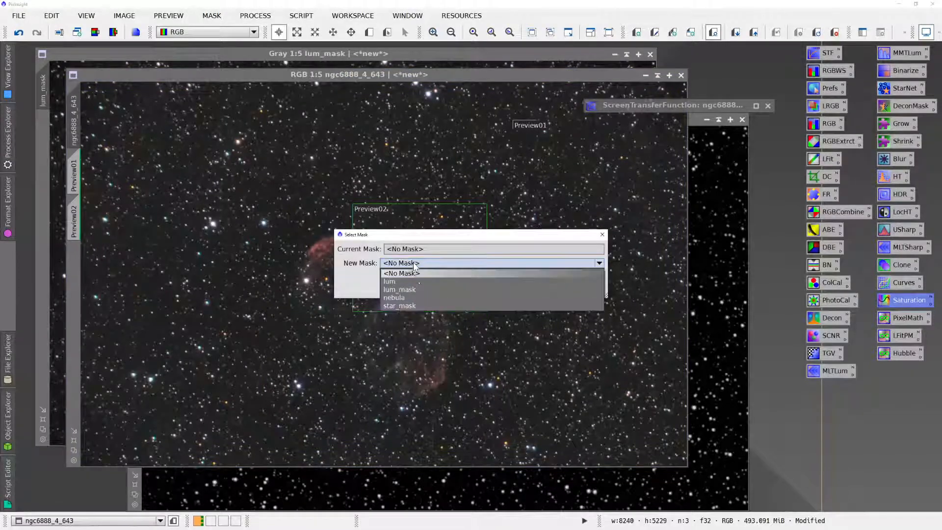
pyautogui.click(417, 289)
pyautogui.click(522, 291)
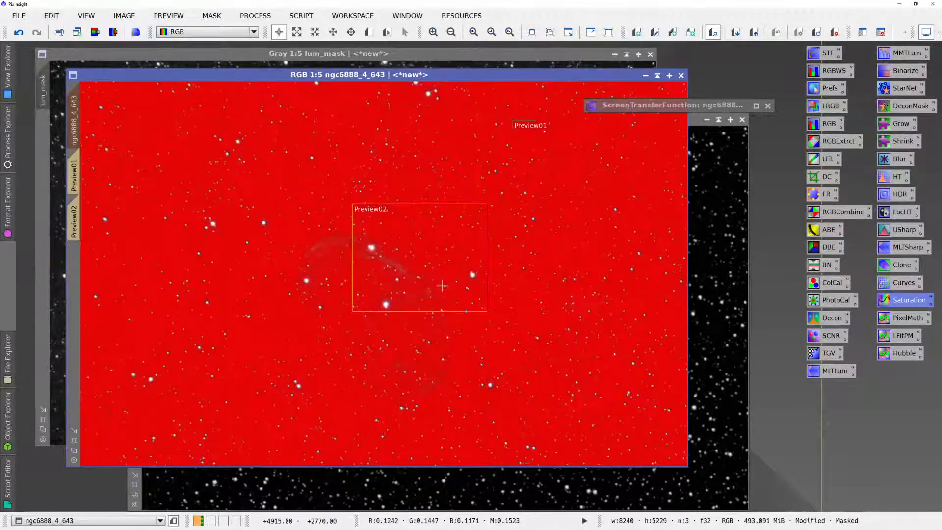
# - Toggle the mask overlay to check which areas are protected, and leave the overlay hidden
pyautogui.hotkey('ctrl', 'k')
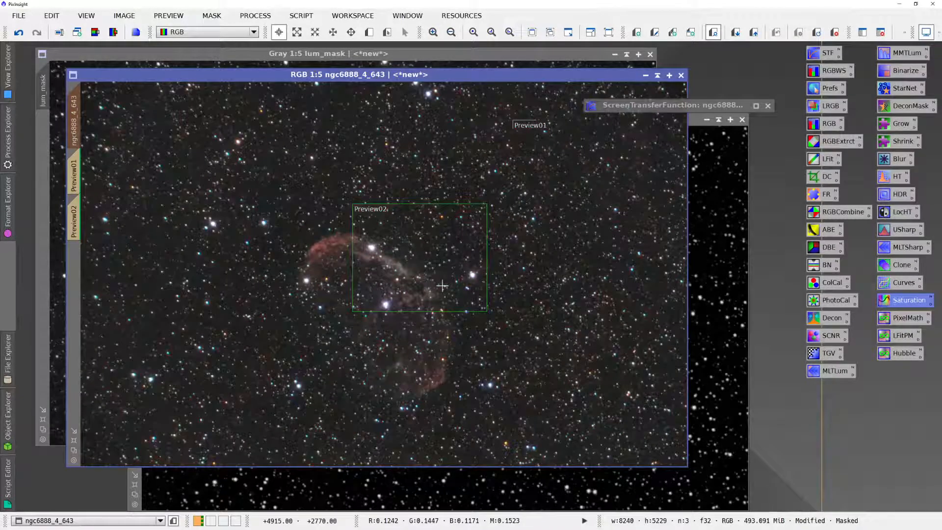
pyautogui.hotkey('ctrl', 'k')
pyautogui.hotkey('ctrl', 'k')
pyautogui.hotkey('ctrl', 'k')
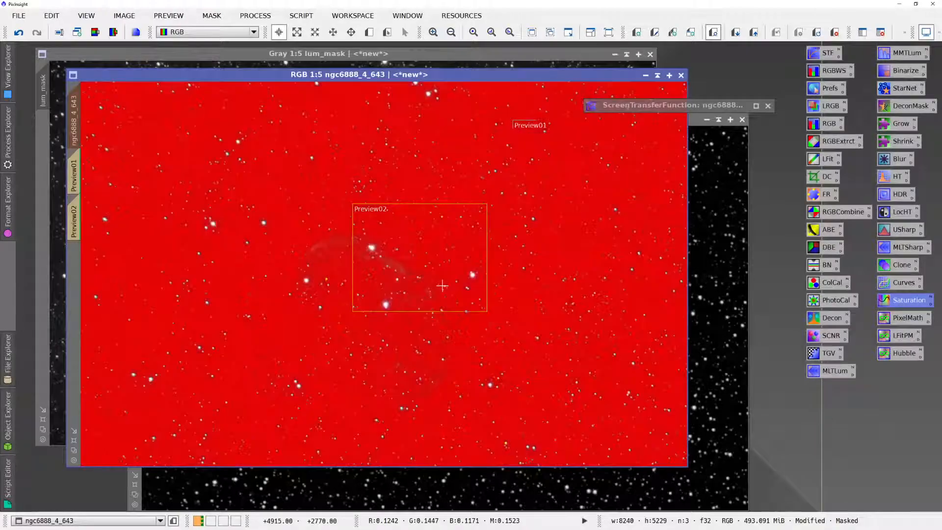
pyautogui.hotkey('ctrl', 'k')
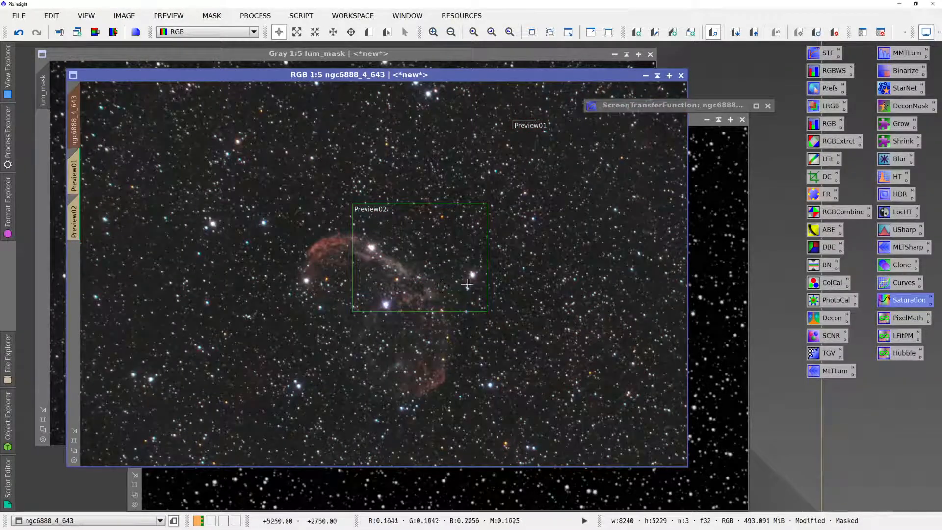
# - Open CurvesTransformation with its real-time preview and place the curve window clear of the nebula
pyautogui.click(883, 284)
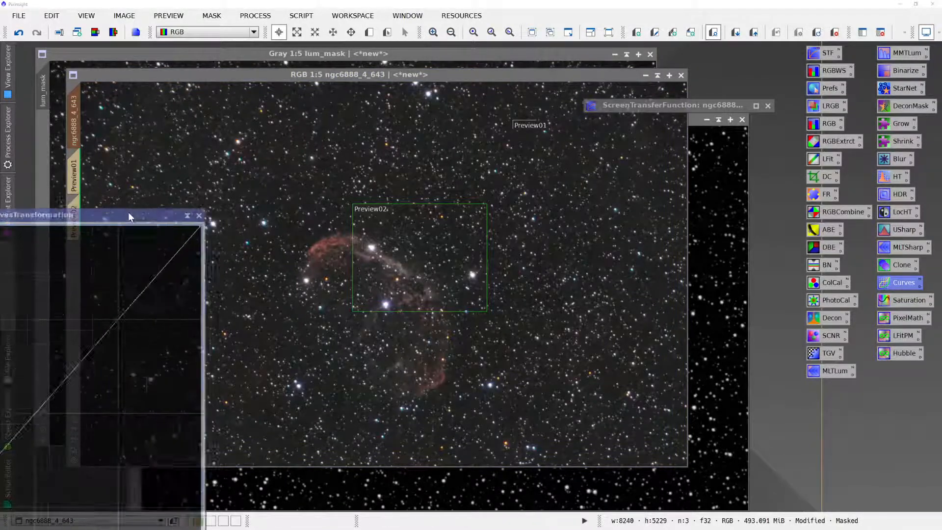
pyautogui.moveTo(128, 212); pyautogui.dragTo(790, 164)
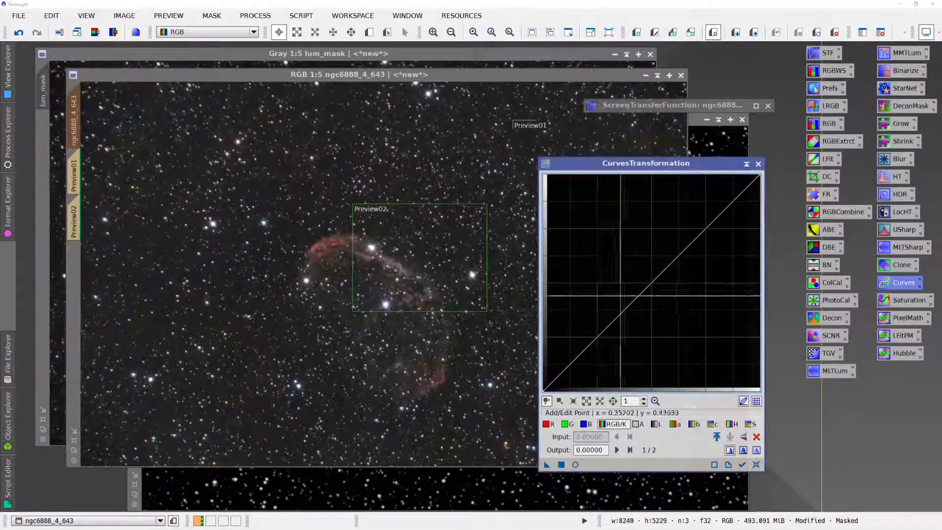
pyautogui.click(575, 465)
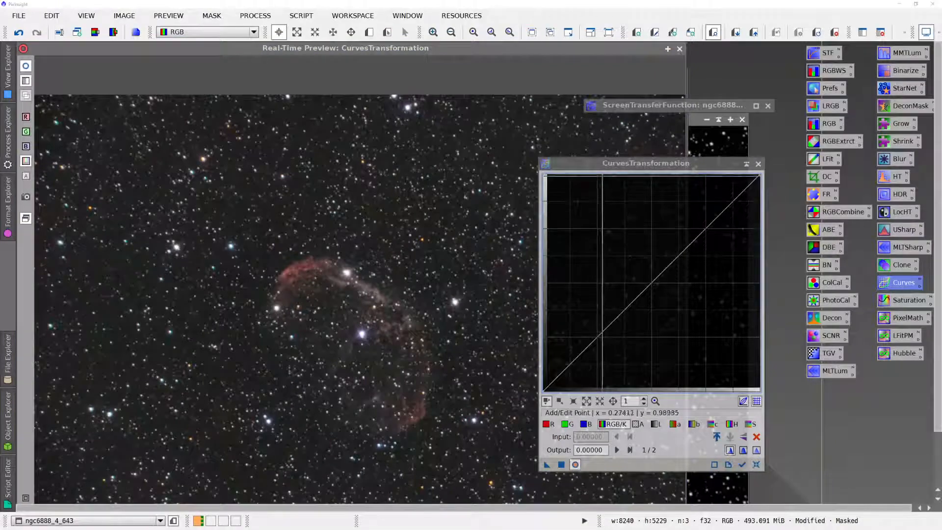
pyautogui.moveTo(602, 164); pyautogui.dragTo(723, 117)
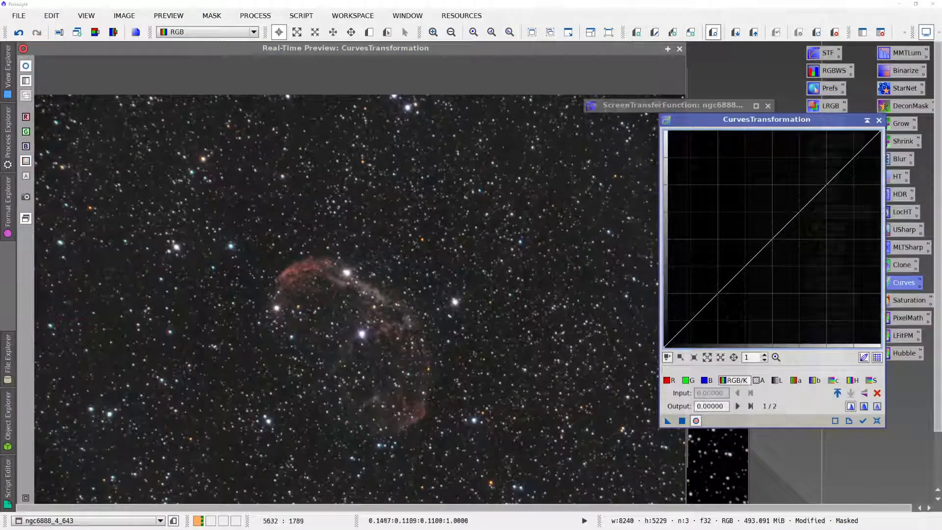
# - Read the pixel values of the bright star in the preview and of the star and nearby background in the original image
pyautogui.click(347, 273)
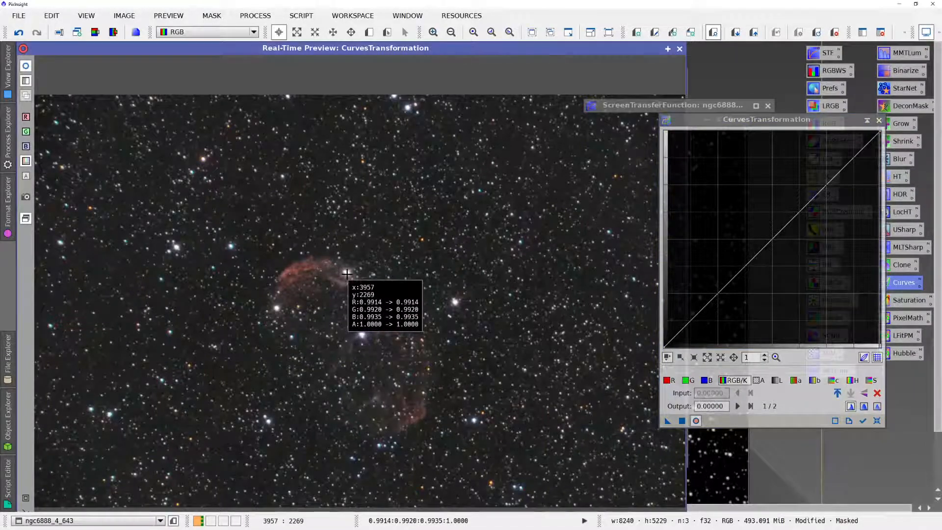
pyautogui.click(347, 274)
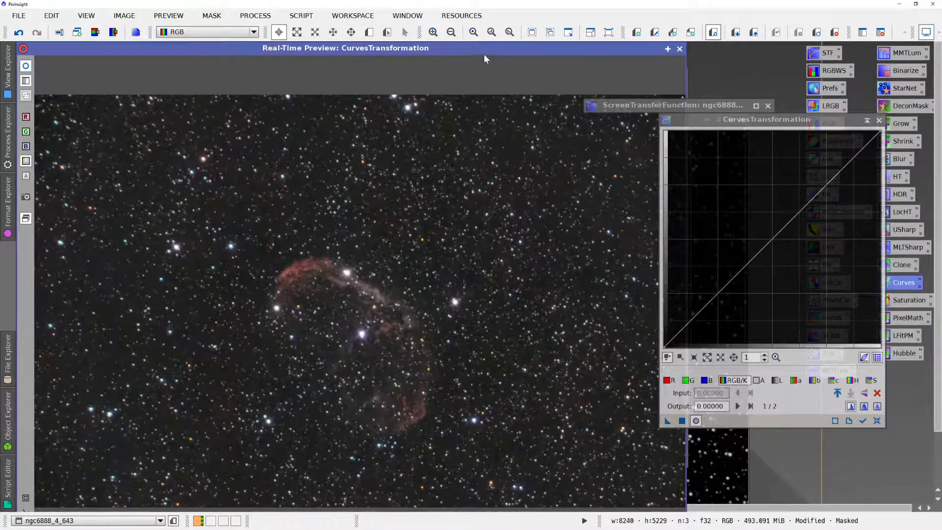
pyautogui.moveTo(478, 48); pyautogui.dragTo(420, 331)
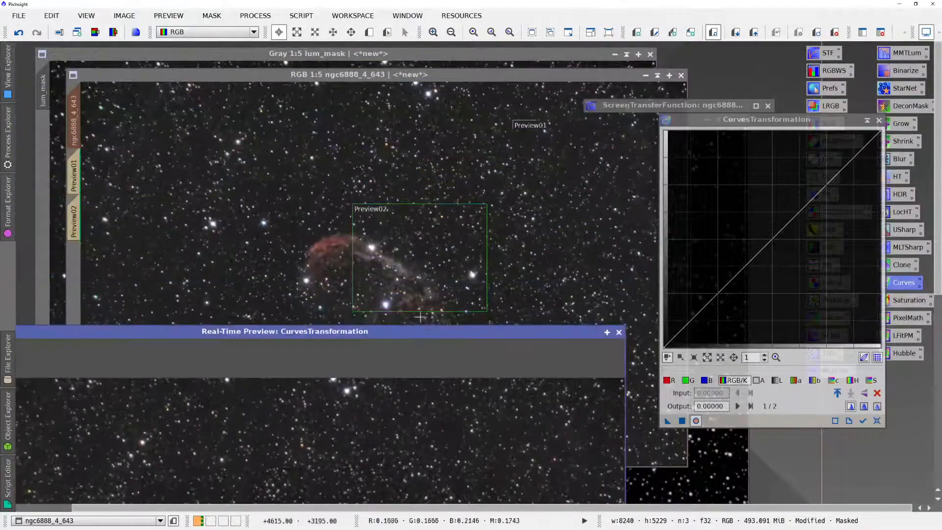
pyautogui.click(370, 248)
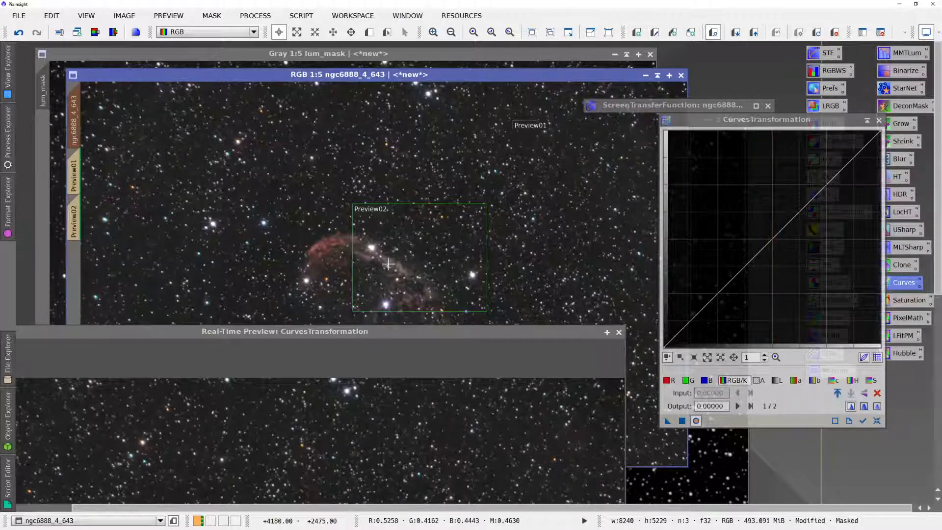
pyautogui.click(431, 232)
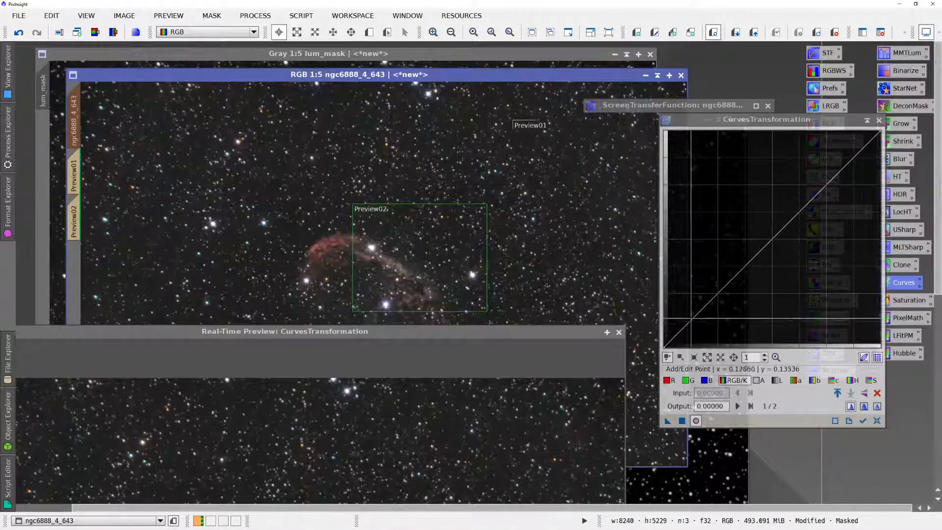
# - Add RGB/K curve points near the diagonal at inputs of about 0.13, 0.26, 0.45 and 0.97
pyautogui.click(690, 319)
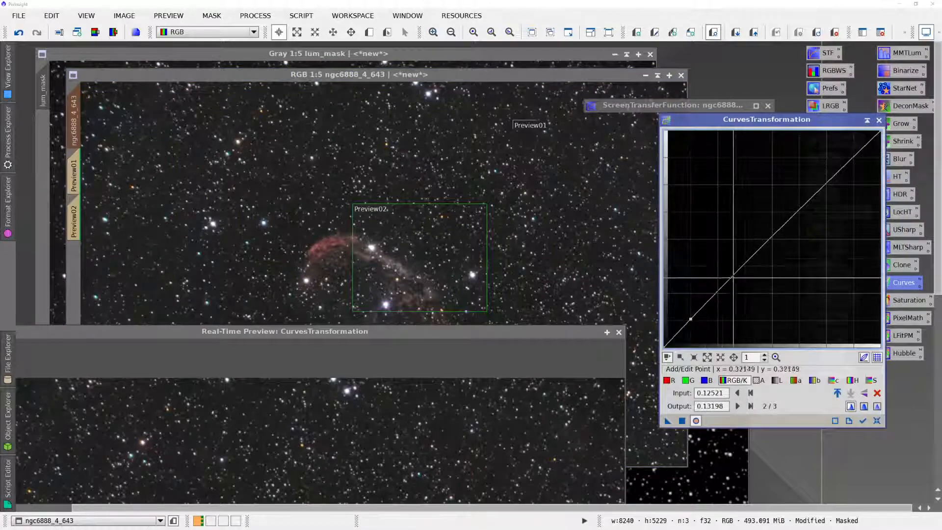
pyautogui.click(762, 244)
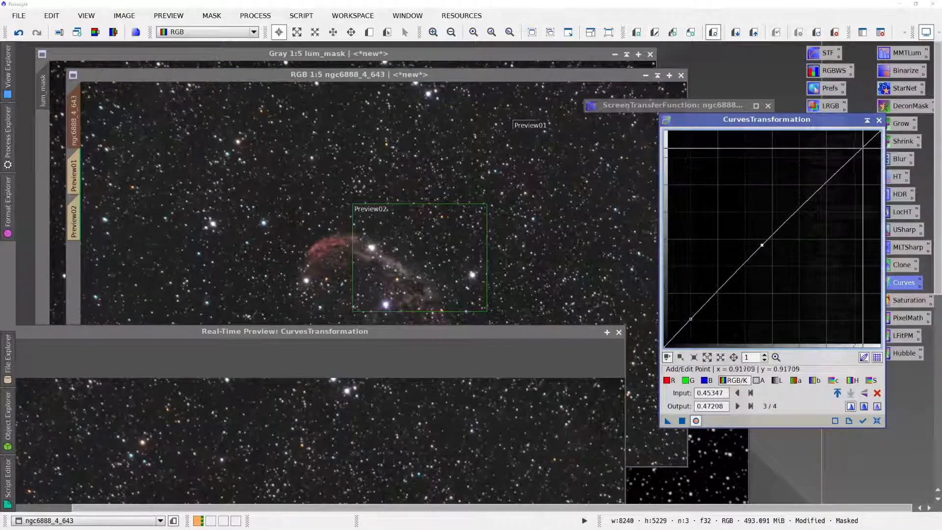
pyautogui.click(875, 138)
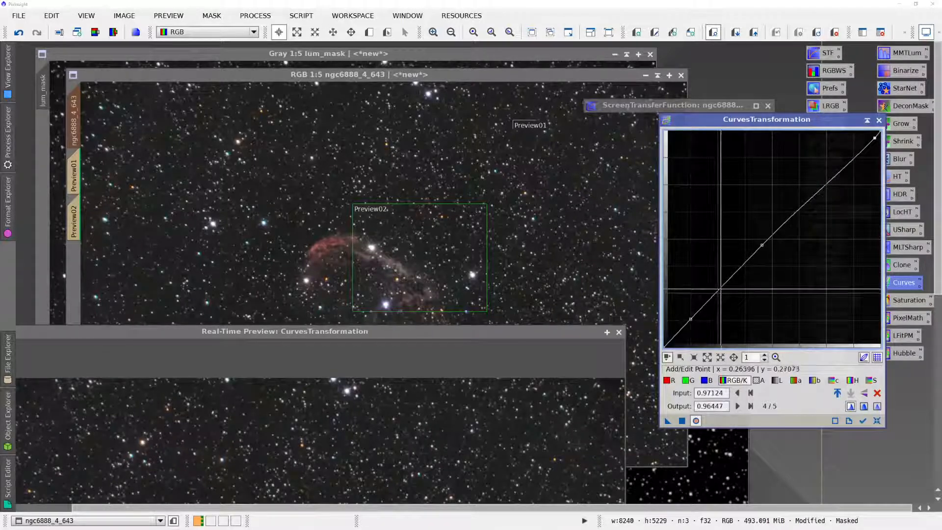
pyautogui.click(721, 289)
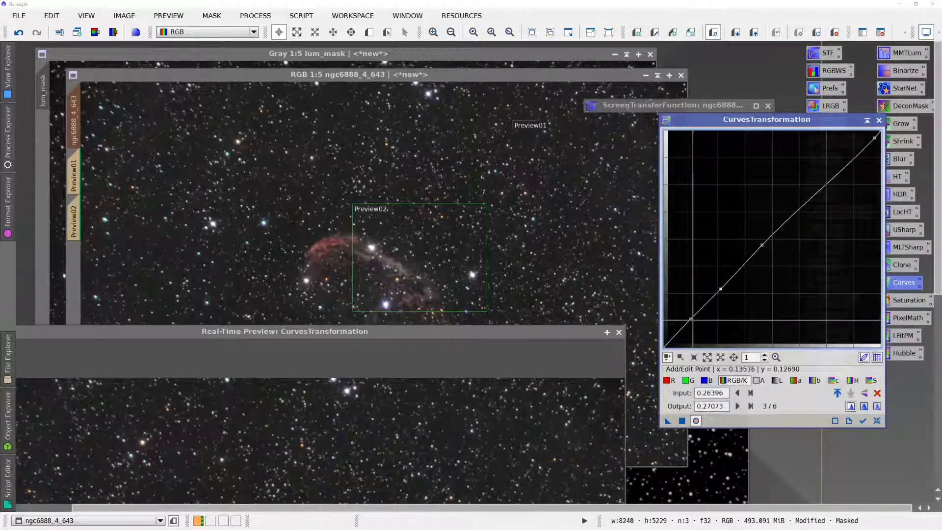
# - Pull the lowest RGB/K curve point down to input 0.16413 and output 0.08799, judging it in the real-time preview, and close the preview
pyautogui.click(691, 319)
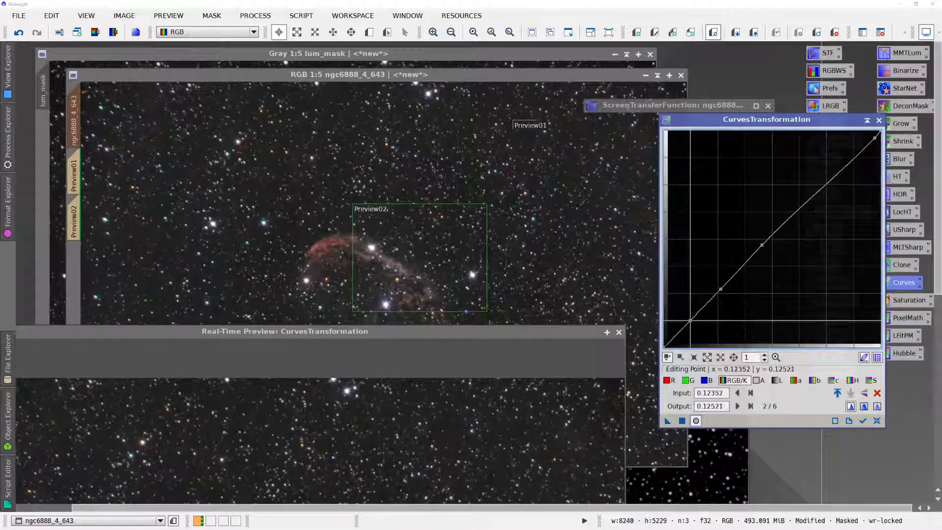
pyautogui.moveTo(690, 320); pyautogui.dragTo(697, 329)
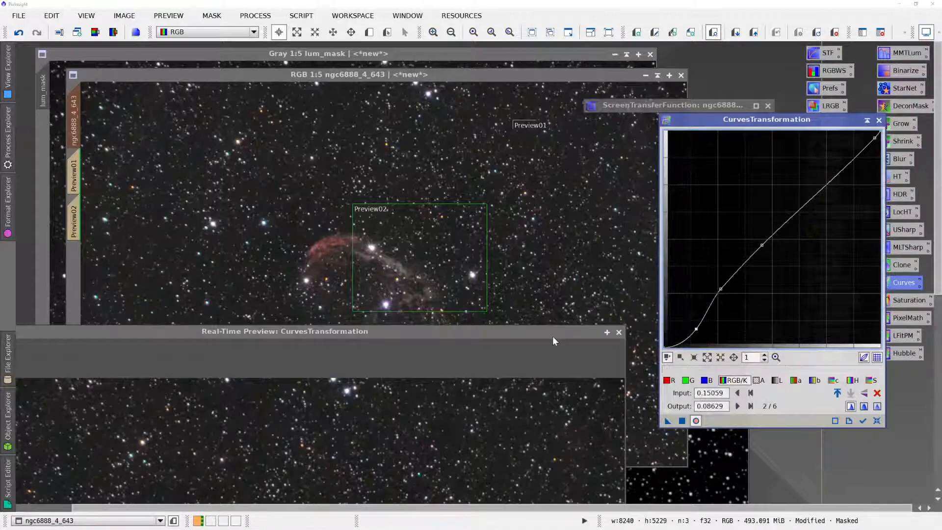
pyautogui.moveTo(540, 336); pyautogui.dragTo(537, 45)
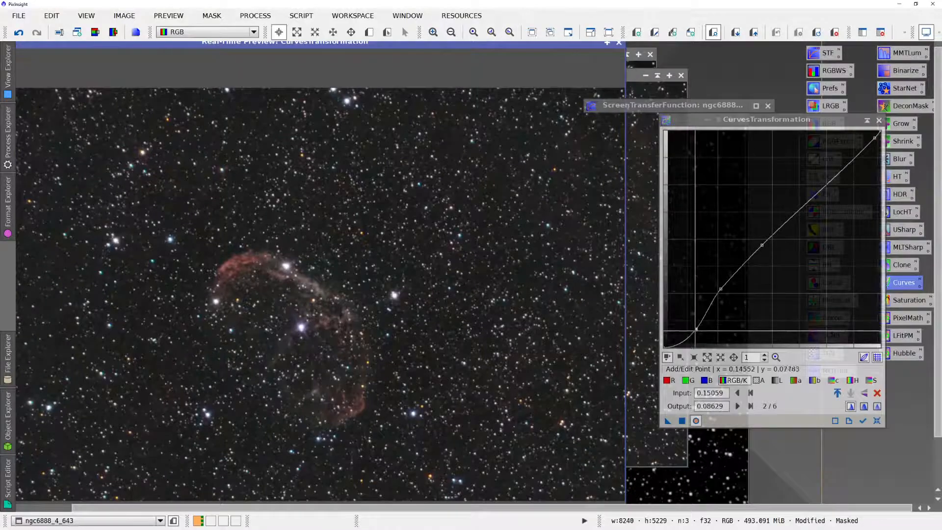
pyautogui.moveTo(696, 328)
pyautogui.mouseDown()
pyautogui.moveTo(690, 316)
pyautogui.moveTo(699, 328)
pyautogui.mouseUp()
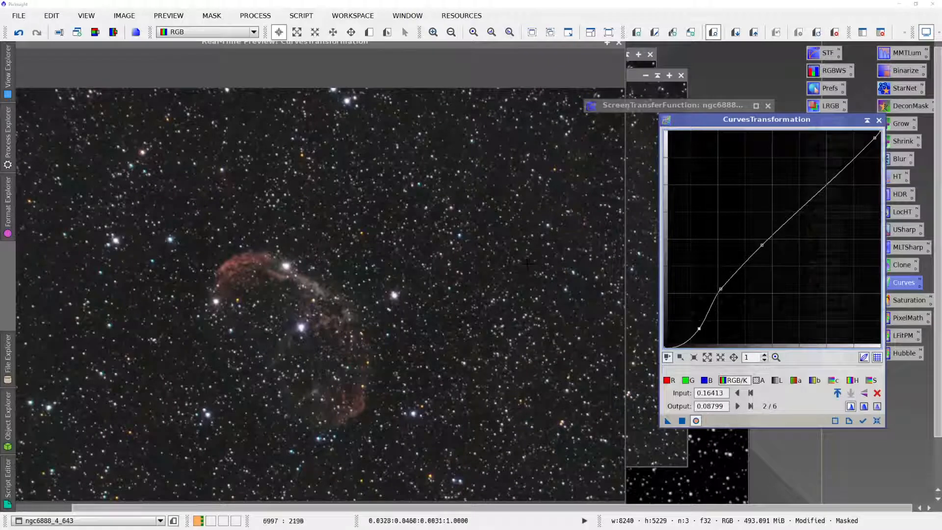
pyautogui.click(618, 44)
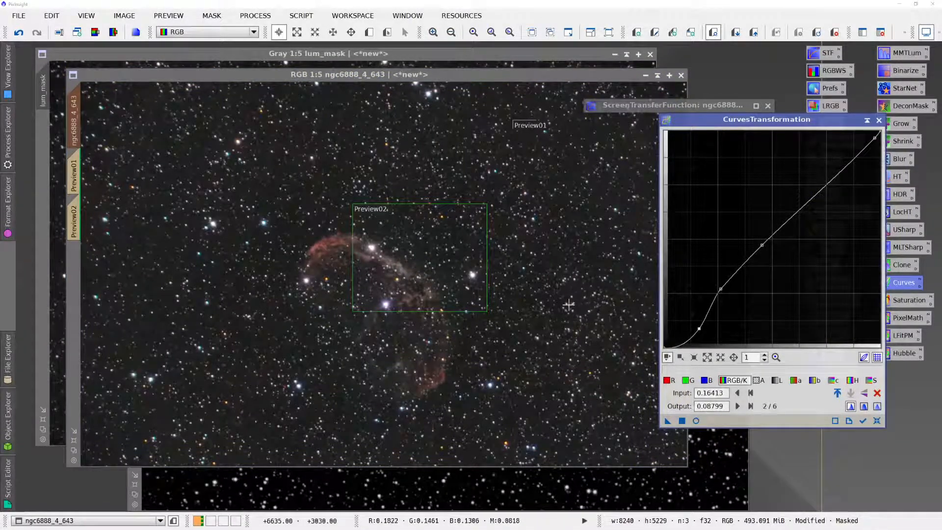
# - Invert the luminance mask on the nebula image and display its overlay
pyautogui.hotkey('ctrl', 'k')
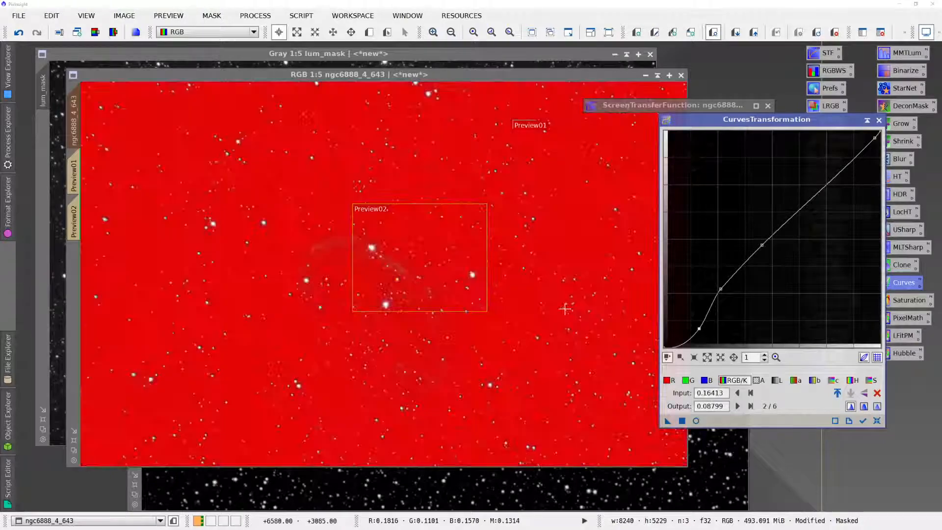
pyautogui.hotkey('ctrl', 'i')
pyautogui.hotkey('ctrl', 'k')
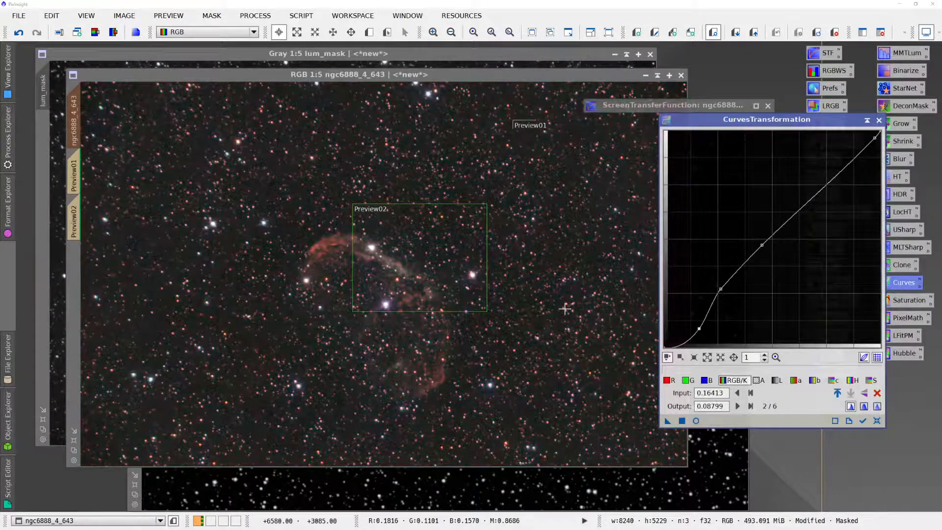
pyautogui.hotkey('ctrl', 'k')
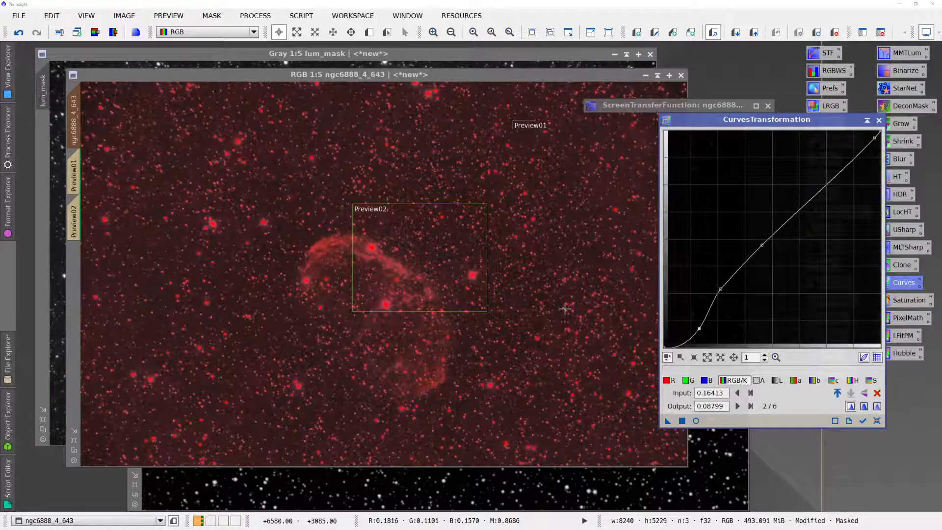
# - Compare the mask overlay in both polarities, return the mask to its original non-inverted state, and hide the overlay
pyautogui.hotkey('ctrl', 'k')
pyautogui.hotkey('ctrl', 'k')
pyautogui.hotkey('ctrl', 'k')
pyautogui.hotkey('ctrl', 'k')
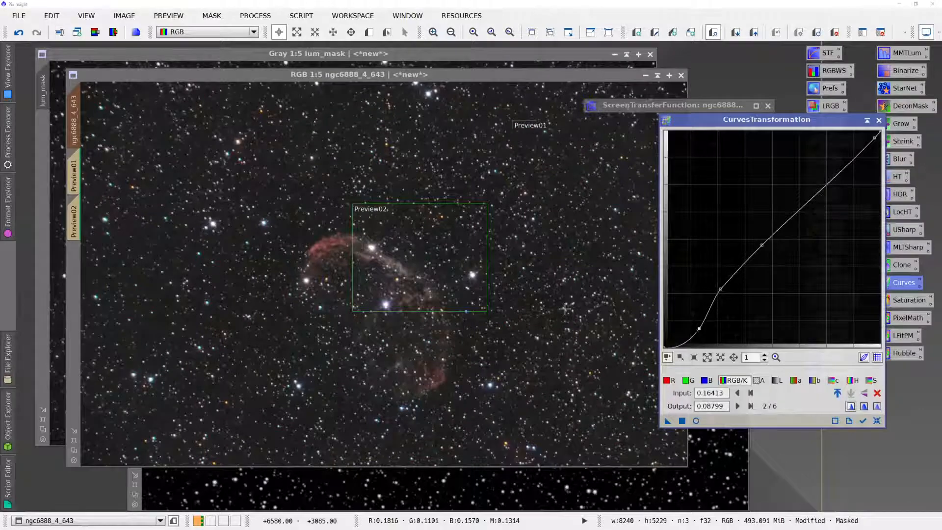
pyautogui.hotkey('ctrl', 'k')
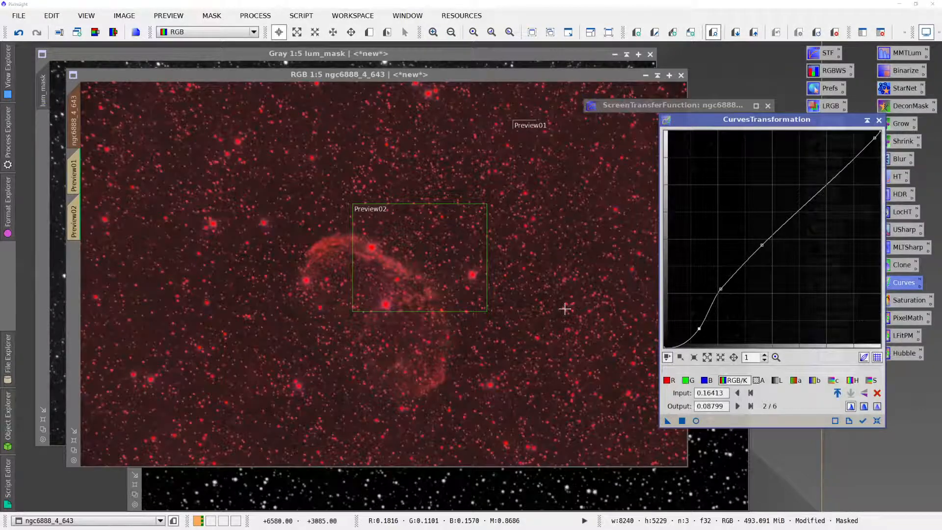
pyautogui.hotkey('ctrl', 'i')
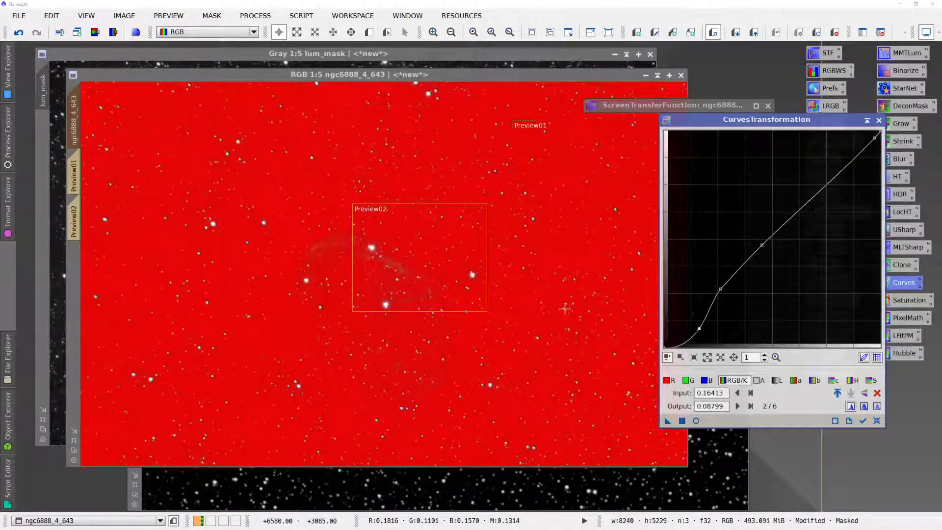
pyautogui.hotkey('ctrl', 'k')
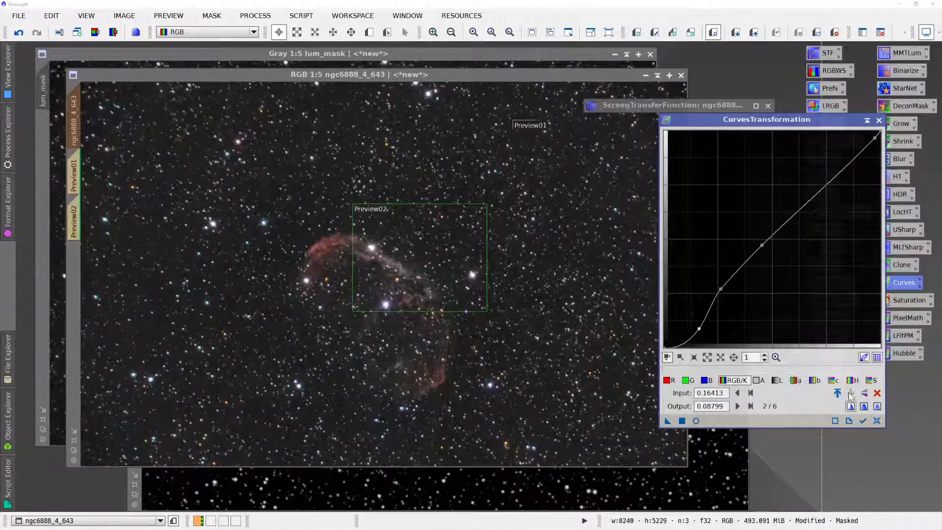
# - Reset the curve, then with the real-time preview open anchor RGB/K near inputs 0.16 and 0.25 and raise a midtone point to 0.48393, 0.65990
pyautogui.click(877, 421)
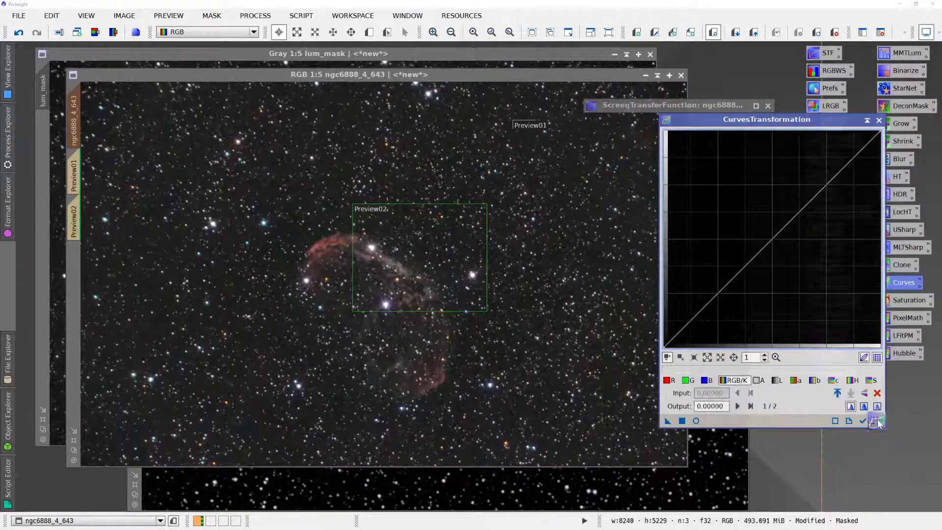
pyautogui.click(696, 421)
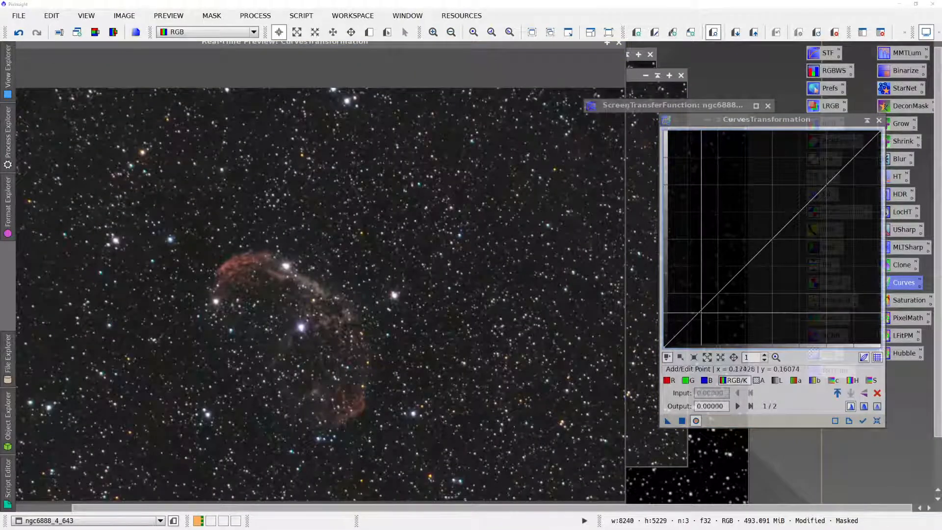
pyautogui.click(699, 313)
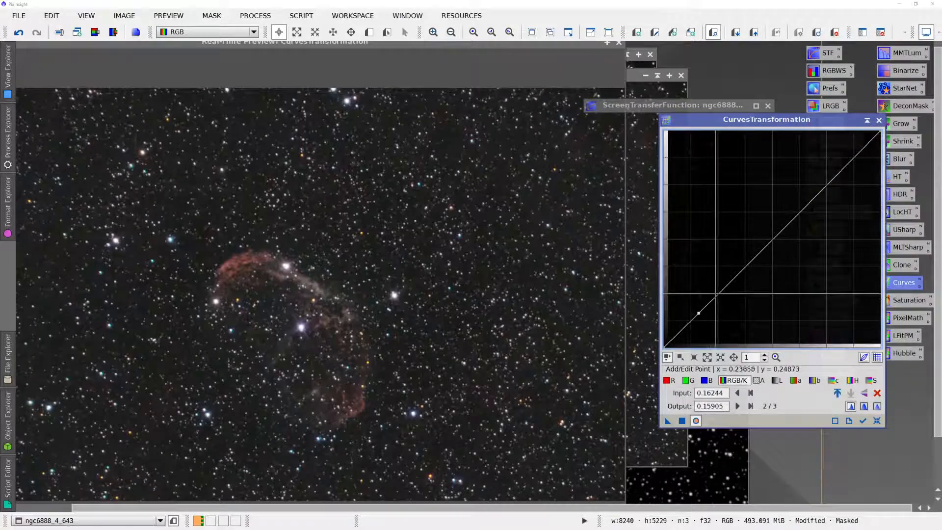
pyautogui.click(718, 292)
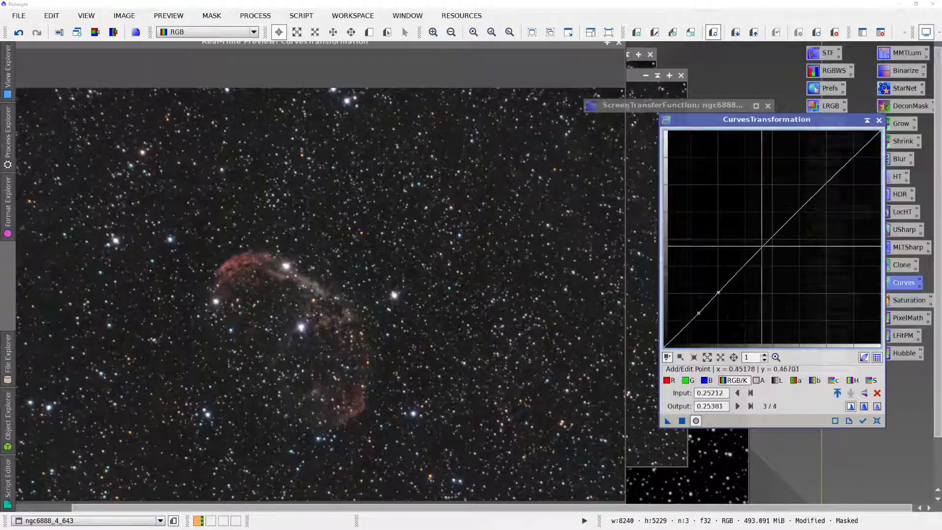
pyautogui.moveTo(779, 227); pyautogui.dragTo(771, 206)
pyautogui.moveTo(770, 206); pyautogui.dragTo(768, 204)
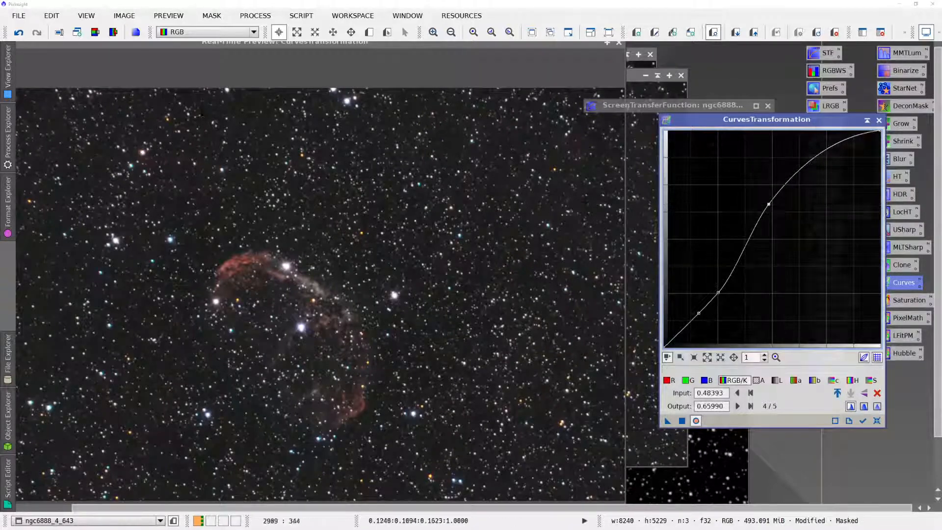
# - Reposition the real-time preview to inspect the nebula, apply the curve to the masked ngc6888_4_643 image, and close the preview
pyautogui.click(198, 45)
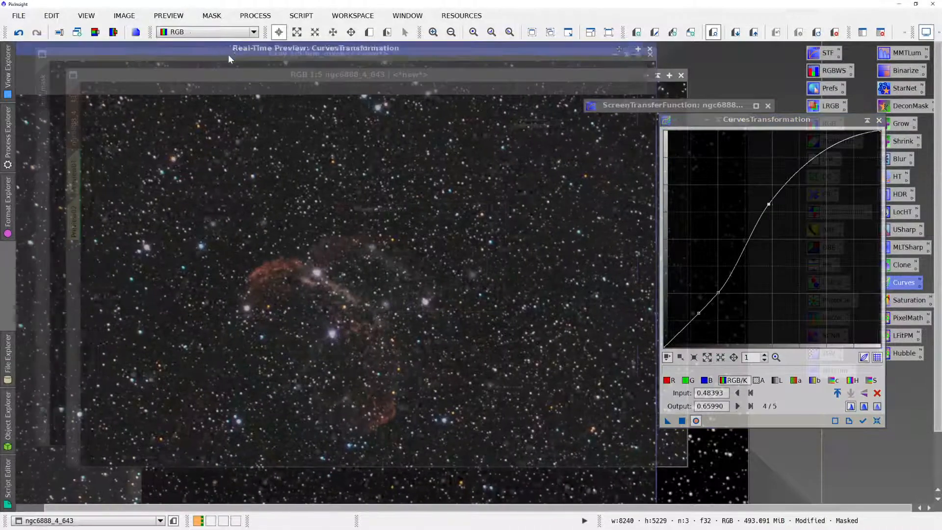
pyautogui.moveTo(166, 48); pyautogui.dragTo(194, 63)
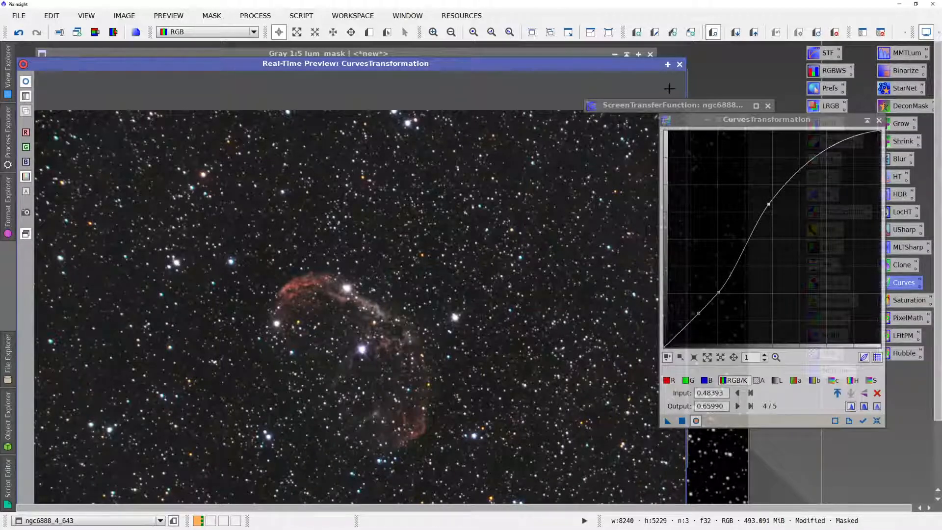
pyautogui.click(683, 421)
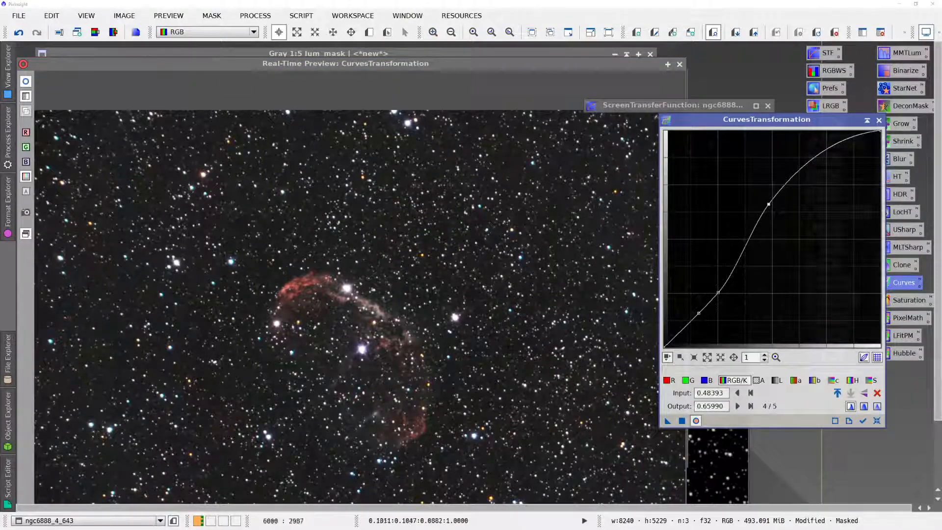
pyautogui.click(679, 64)
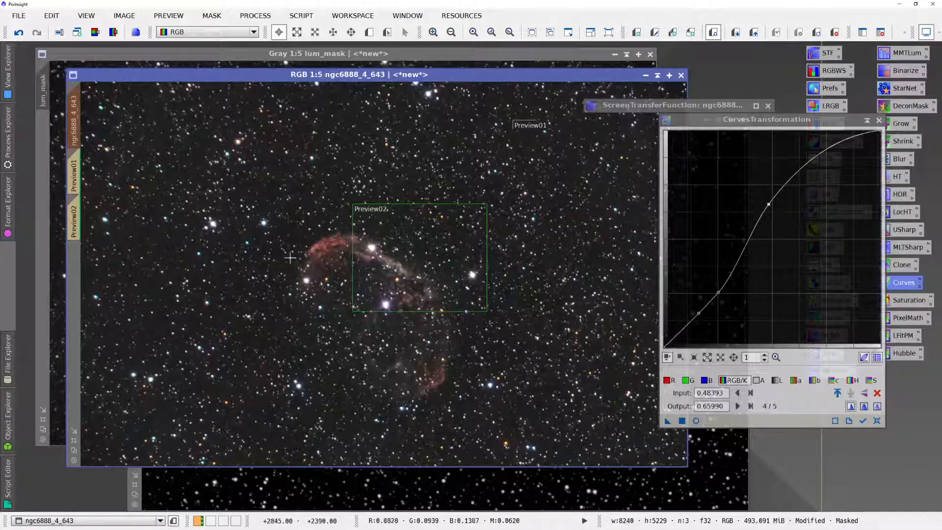
# - Switch to the grayscale nebula image, reset the curve to a straight diagonal, and probe brightness along the nebula's arc
pyautogui.click(98, 522)
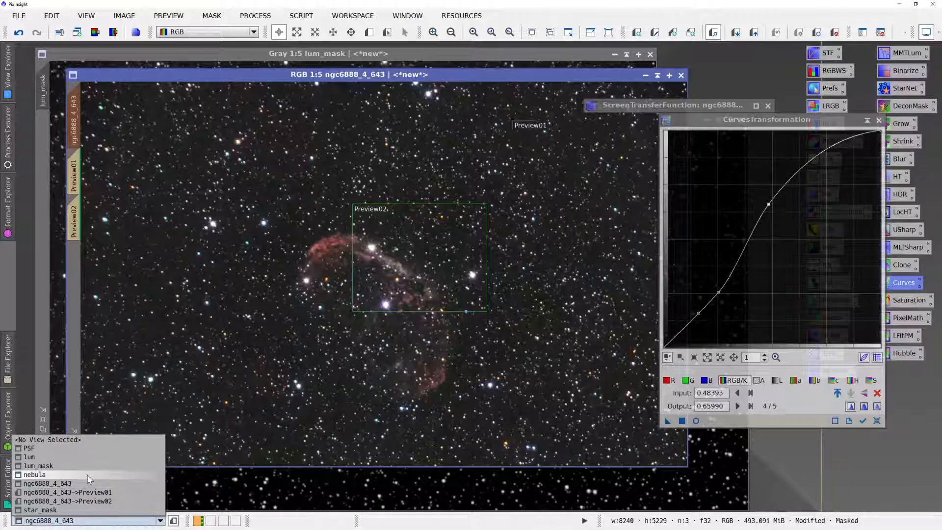
pyautogui.click(87, 475)
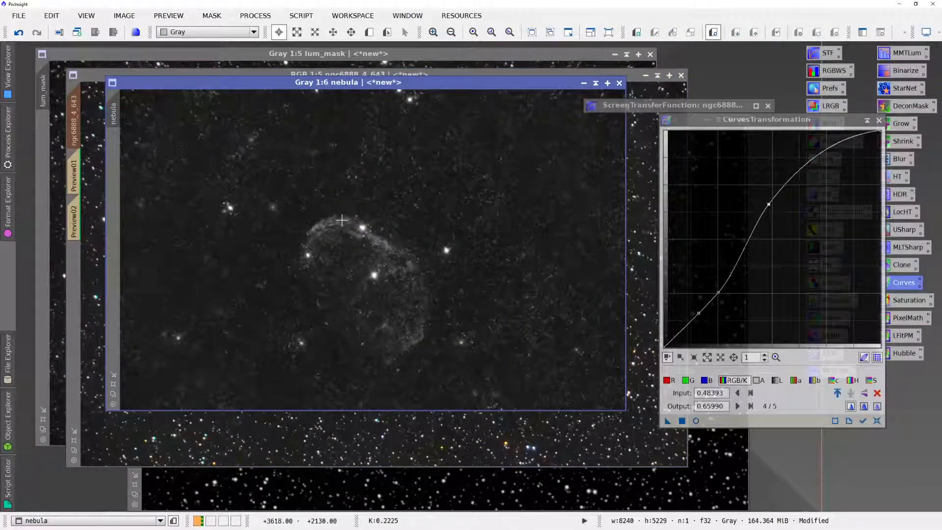
pyautogui.click(708, 120)
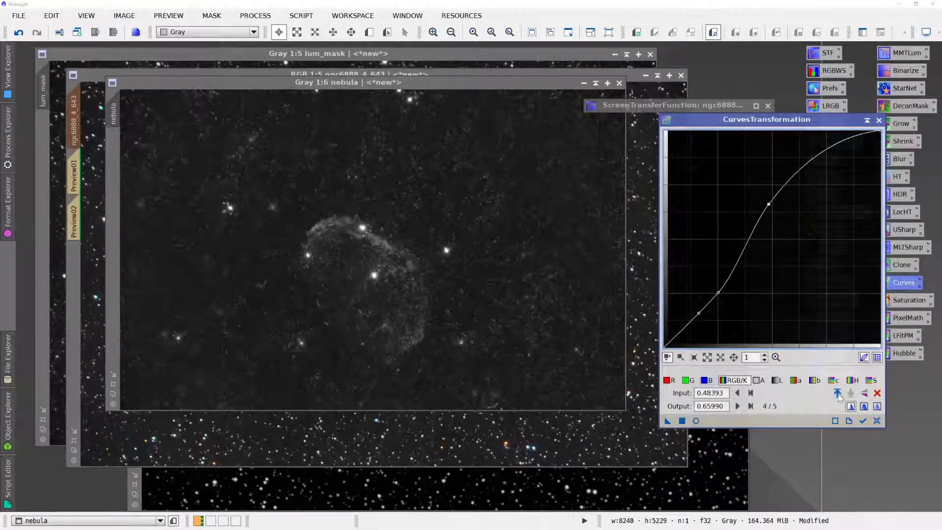
pyautogui.click(877, 421)
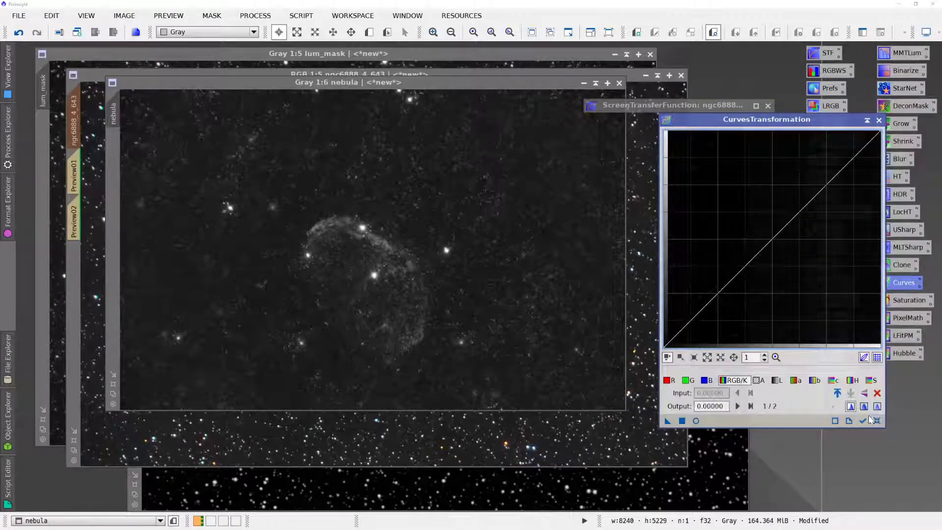
pyautogui.click(388, 249)
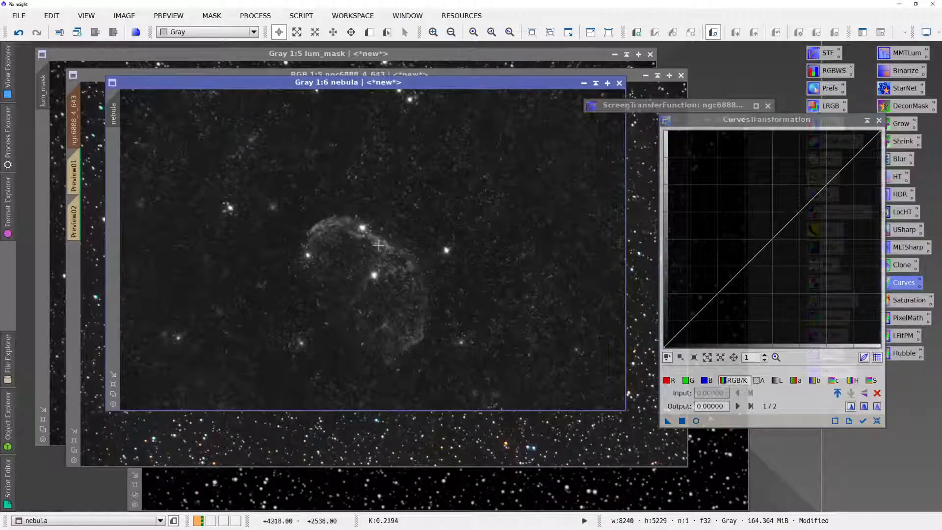
pyautogui.click(372, 240)
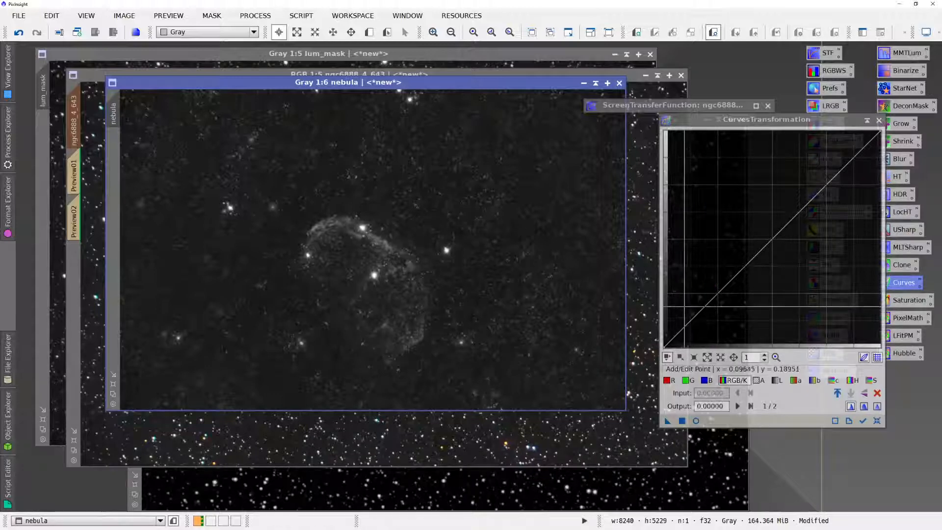
# - Add three RGB/K curve points near the diagonal at inputs of about 0.14, 0.31 and 0.41
pyautogui.click(694, 315)
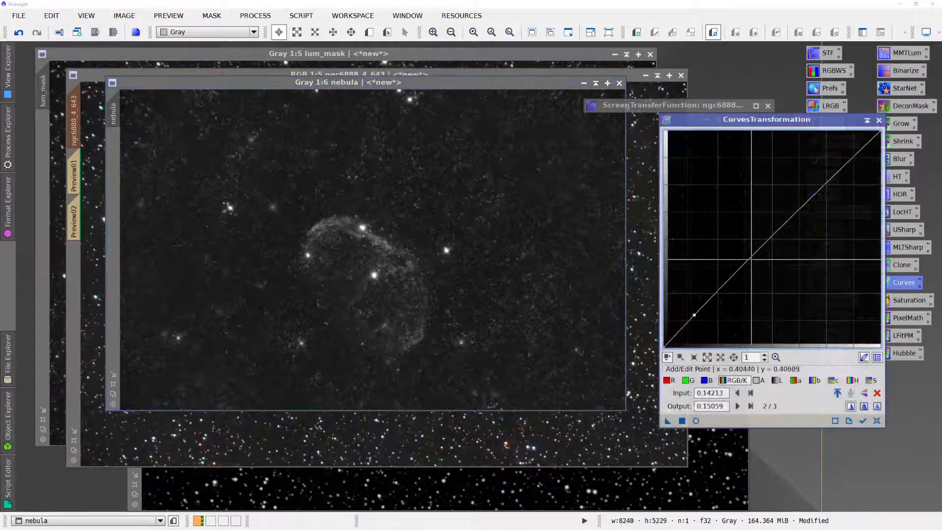
pyautogui.click(754, 256)
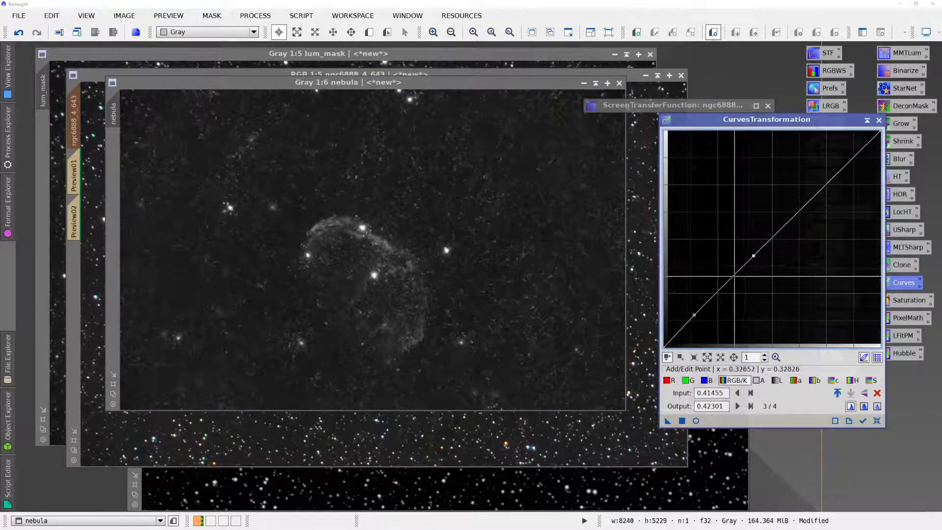
pyautogui.click(731, 280)
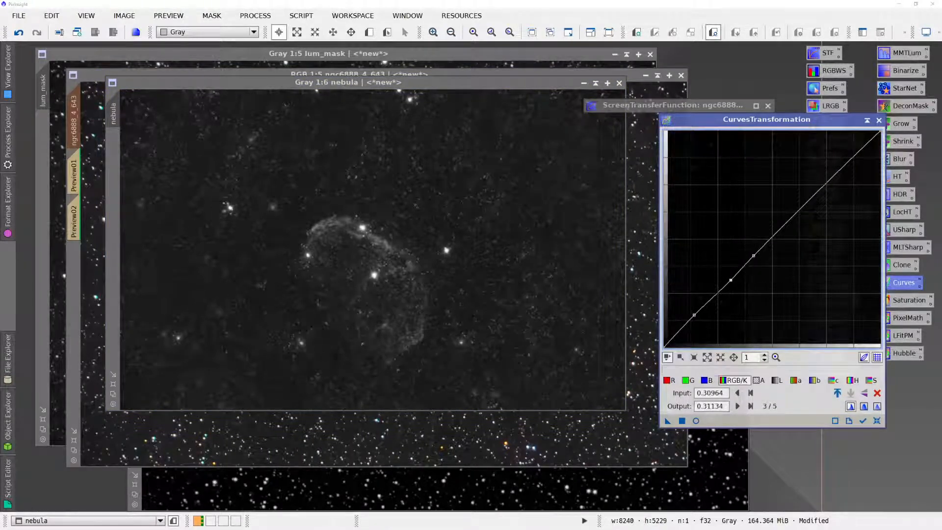
# - Using the real-time preview, lower the shadow point to 0.16244, 0.09306 and lift the points above it, including one to 0.29103, 0.35702
pyautogui.click(696, 420)
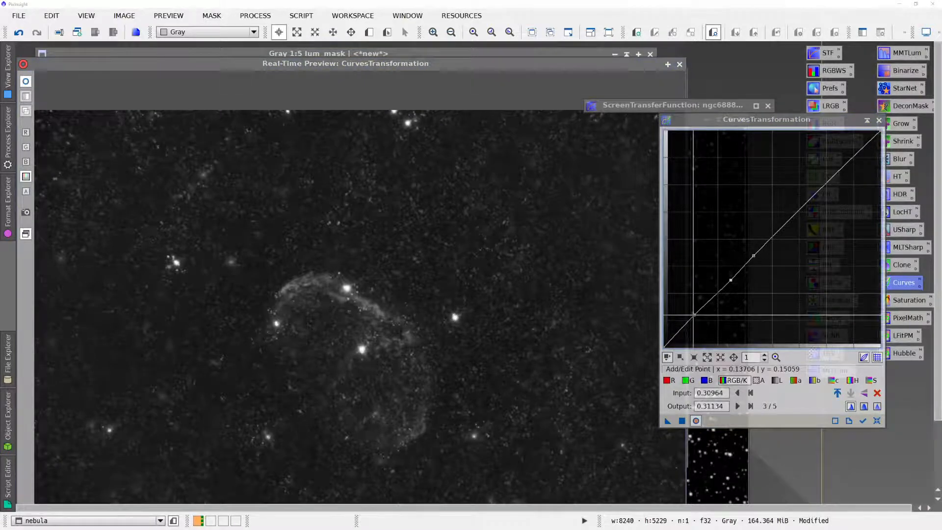
pyautogui.moveTo(694, 314); pyautogui.dragTo(698, 327)
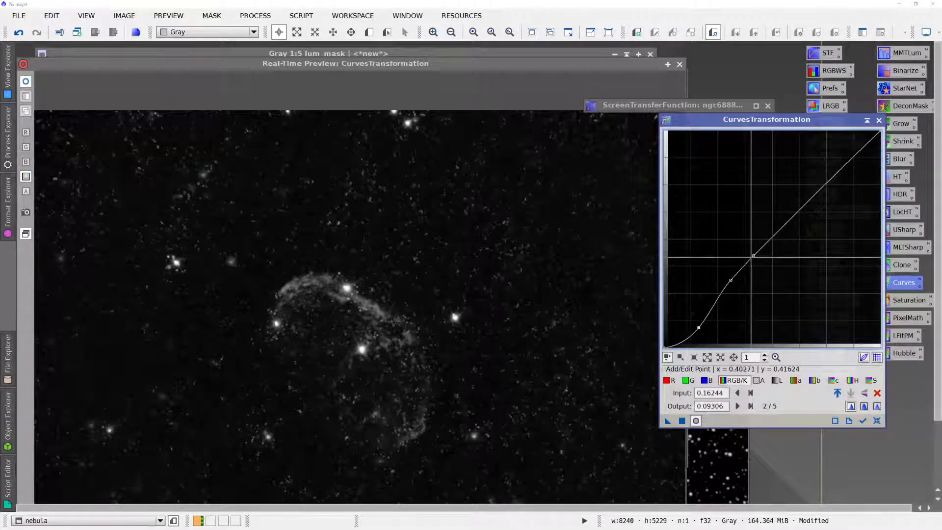
pyautogui.moveTo(753, 256); pyautogui.dragTo(745, 248)
pyautogui.moveTo(724, 291); pyautogui.dragTo(727, 270)
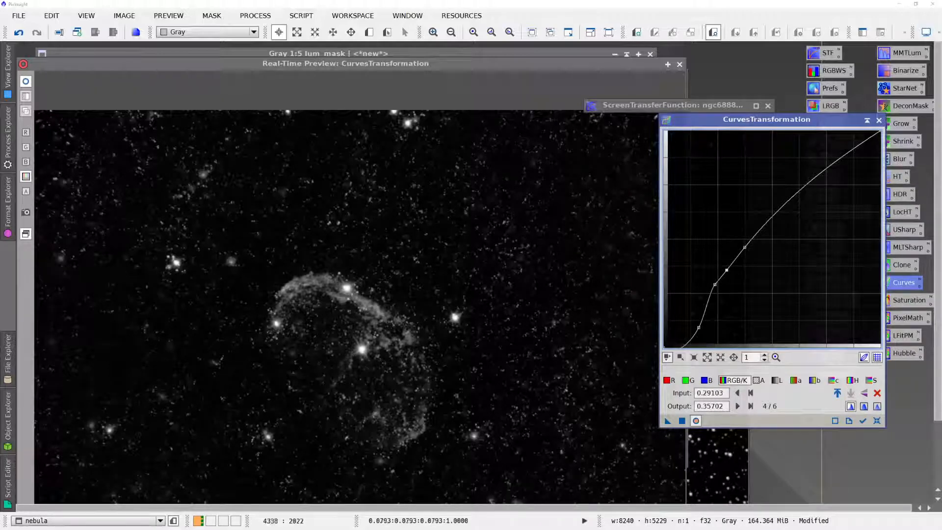
# - Apply the contrast curve to the grayscale nebula image and close the real-time preview and CurvesTransformation
pyautogui.click(682, 421)
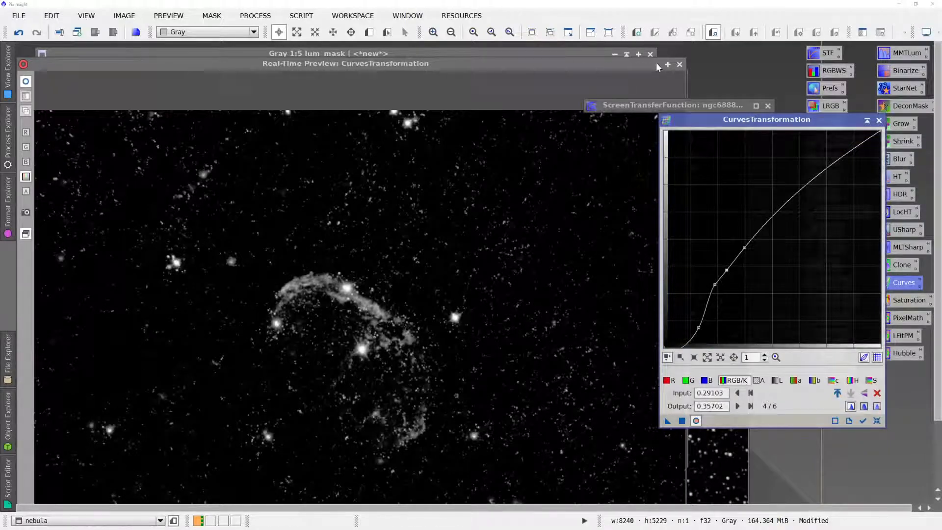
pyautogui.click(680, 65)
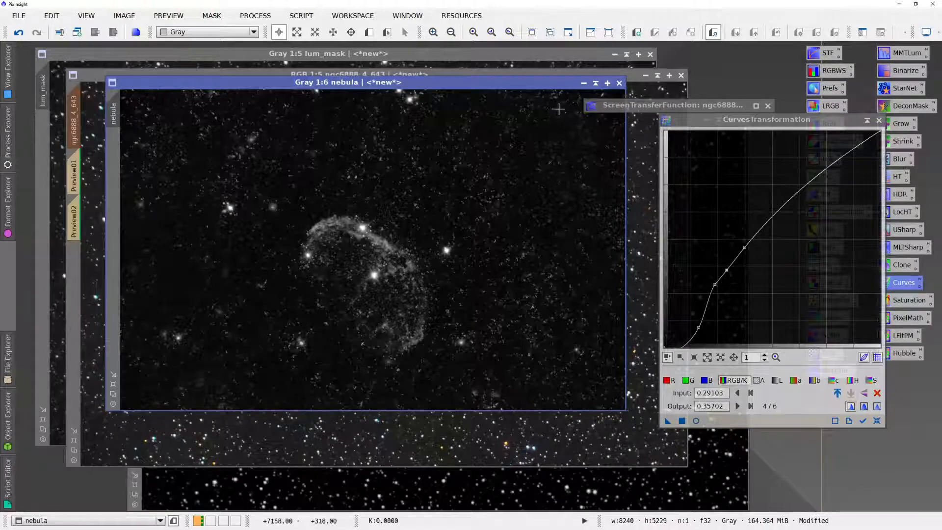
pyautogui.click(879, 121)
# - Replace the mask on the ngc6888_4_643 colour image with the nebula image
pyautogui.click(664, 147)
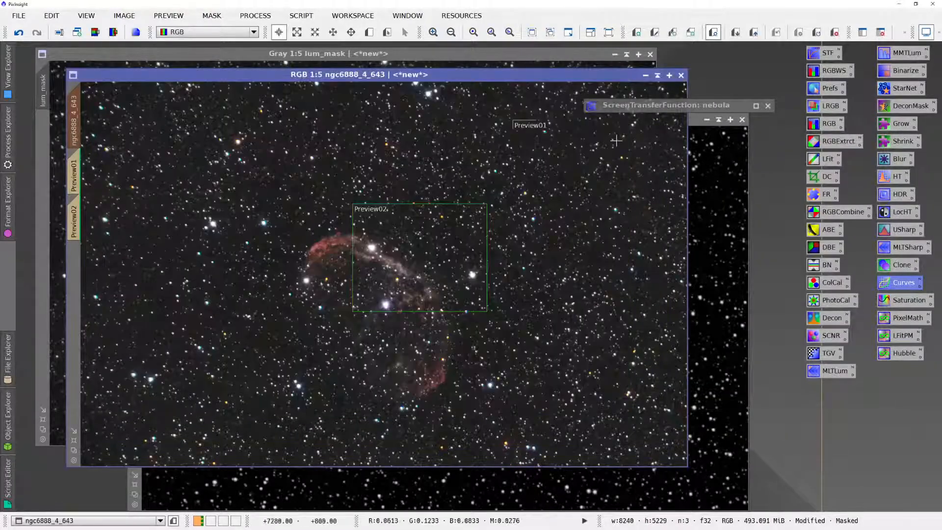
pyautogui.click(212, 15)
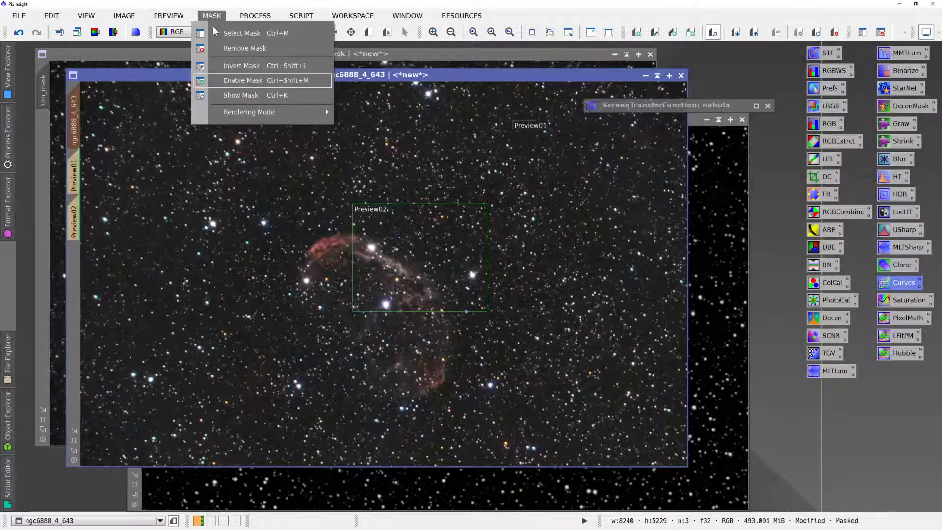
pyautogui.click(222, 32)
pyautogui.click(413, 263)
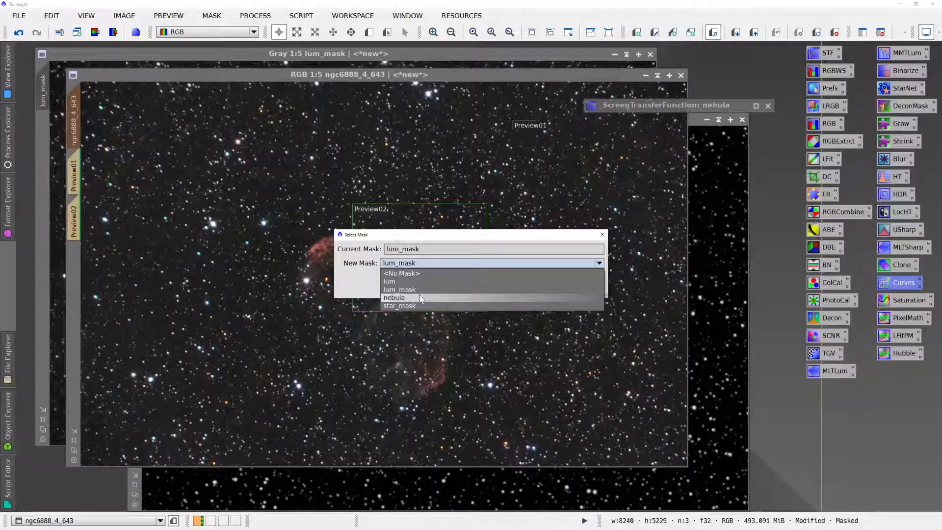
pyautogui.click(418, 296)
pyautogui.click(520, 293)
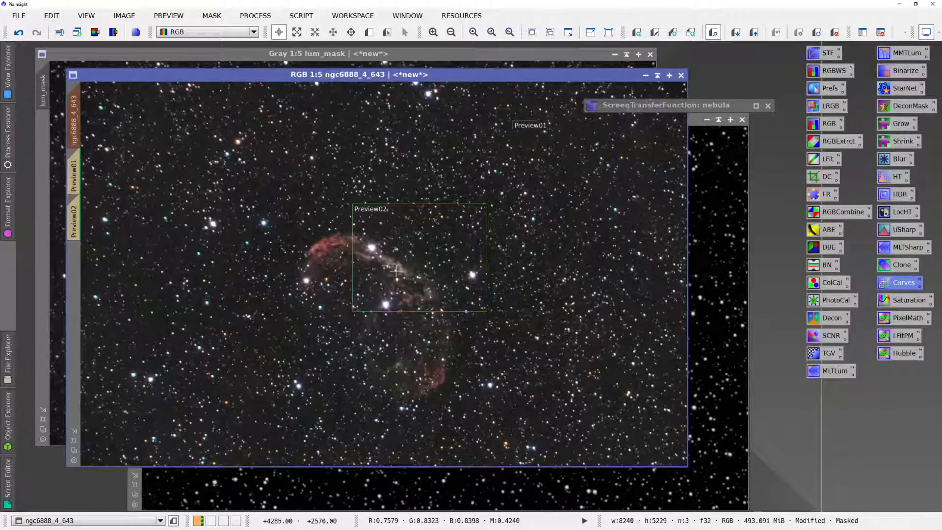
# - Examine the nebula mask overlay on the colour image in both polarities, then hide the overlay
pyautogui.hotkey('ctrl', 'shift', 'i')
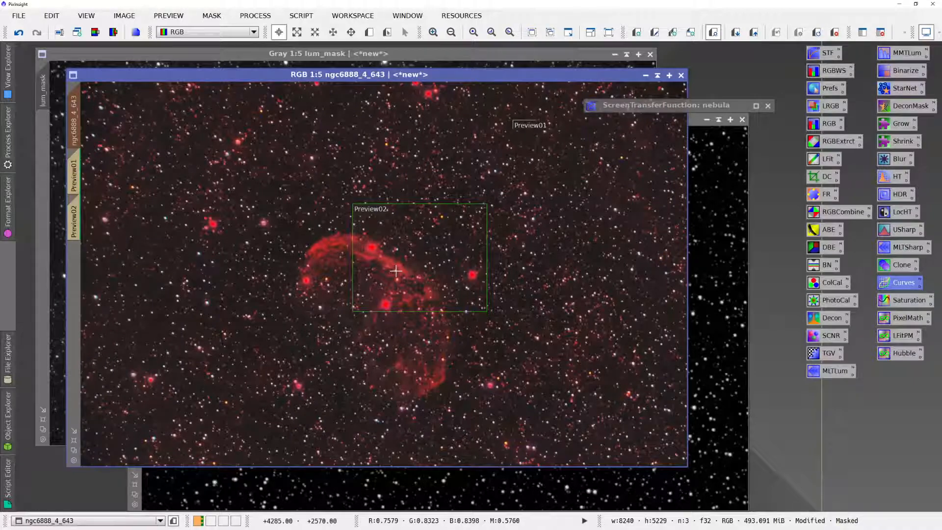
pyautogui.hotkey('ctrl', 'i')
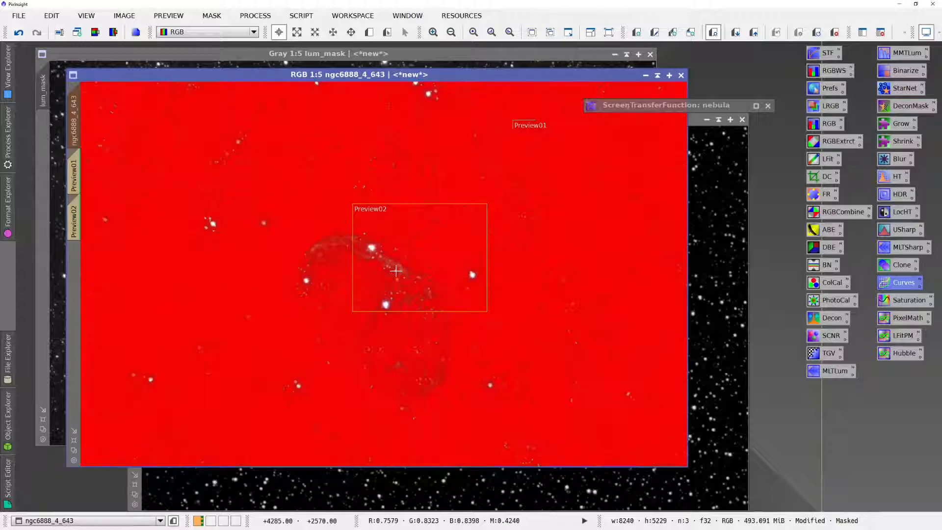
pyautogui.hotkey('ctrl', 'i')
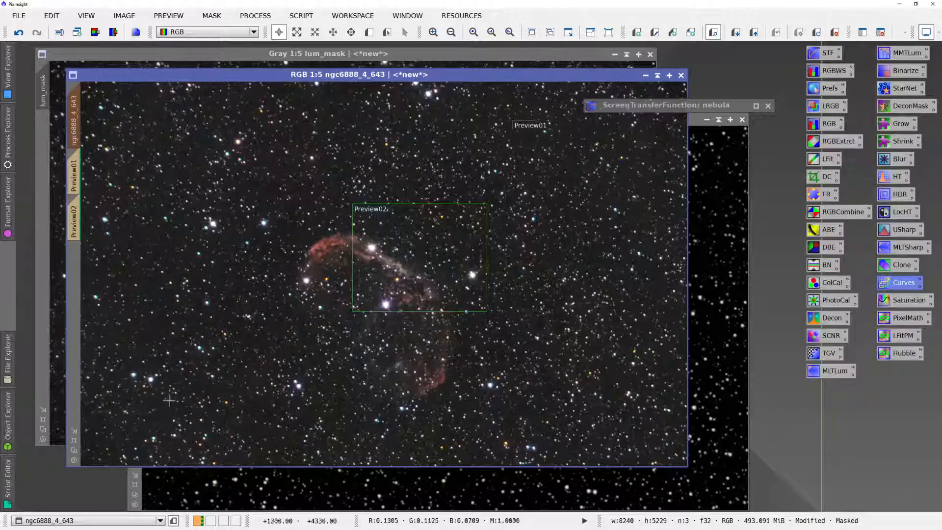
# - Switch to the grayscale nebula image, open CloneStamp beside the nebula, and set the brush radius to 50
pyautogui.click(130, 521)
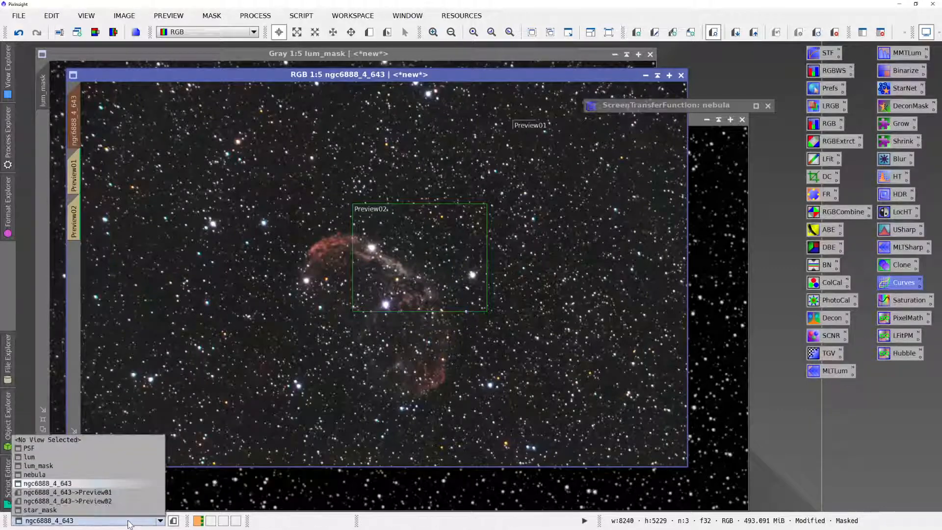
pyautogui.click(107, 474)
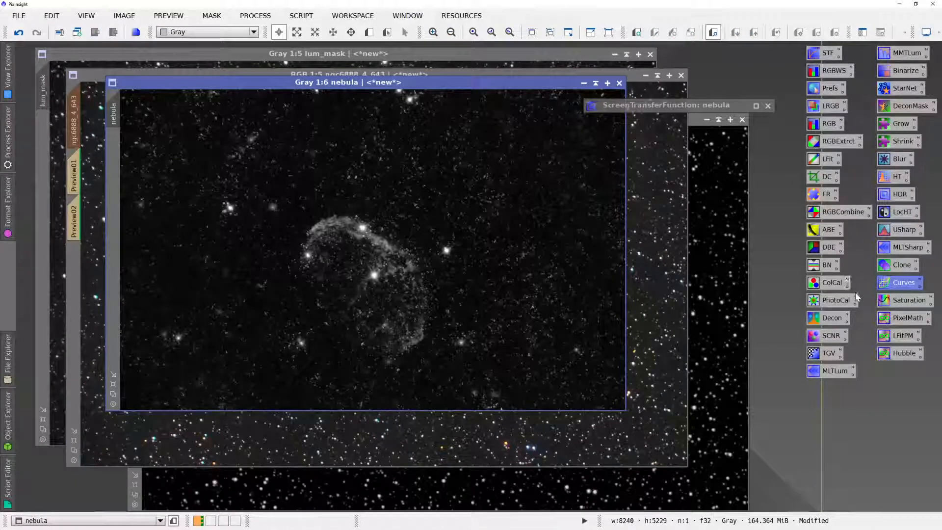
pyautogui.doubleClick(885, 262)
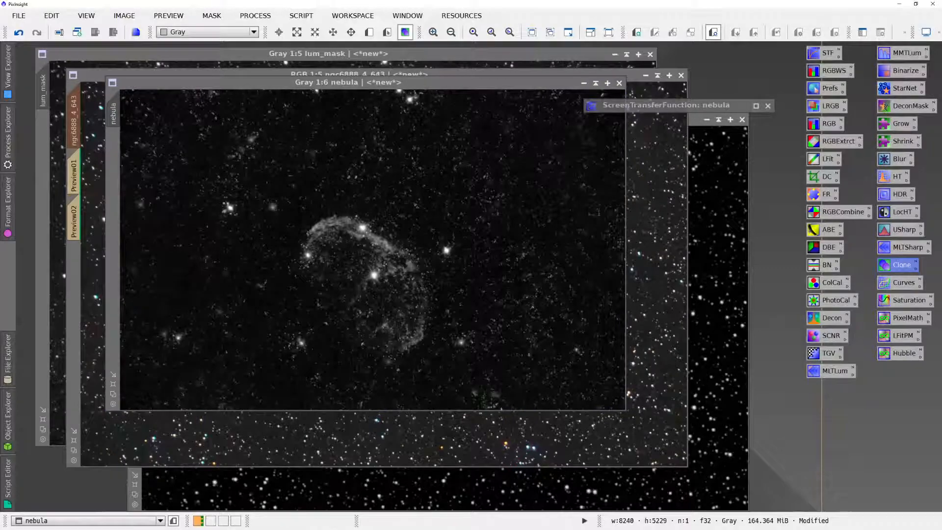
pyautogui.moveTo(422, 179); pyautogui.dragTo(643, 167)
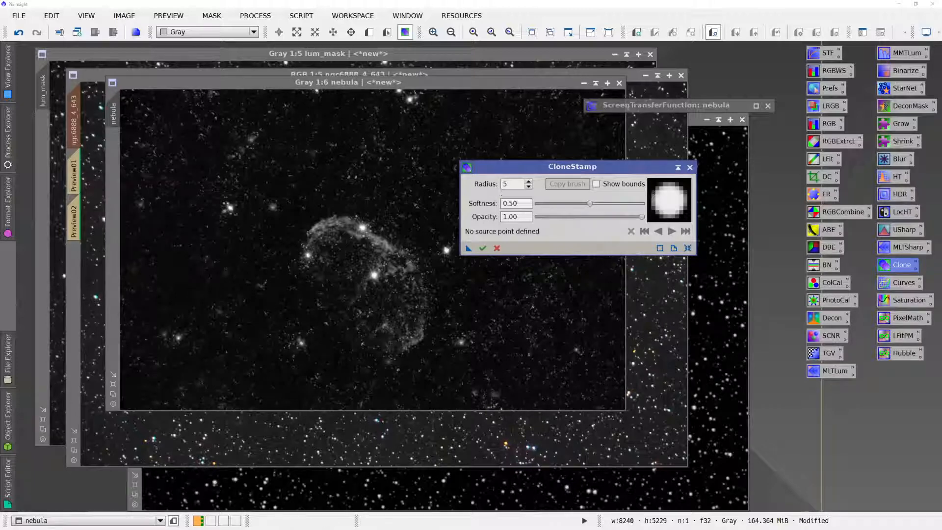
pyautogui.write('0')
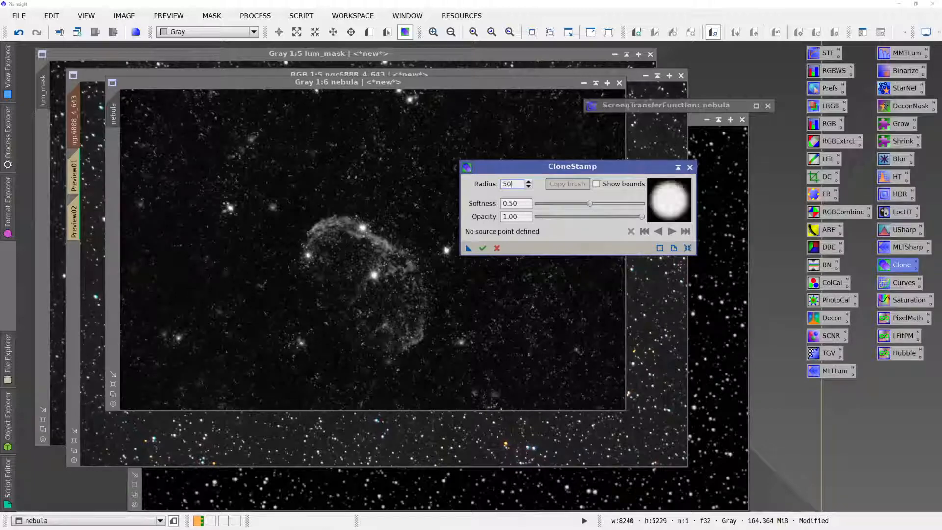
# - Clone nearby dark sky over the bright star just right of the nebula and the stars near the image's upper edge
pyautogui.keyDown('ctrl'); pyautogui.click(433, 217); pyautogui.keyUp('ctrl')
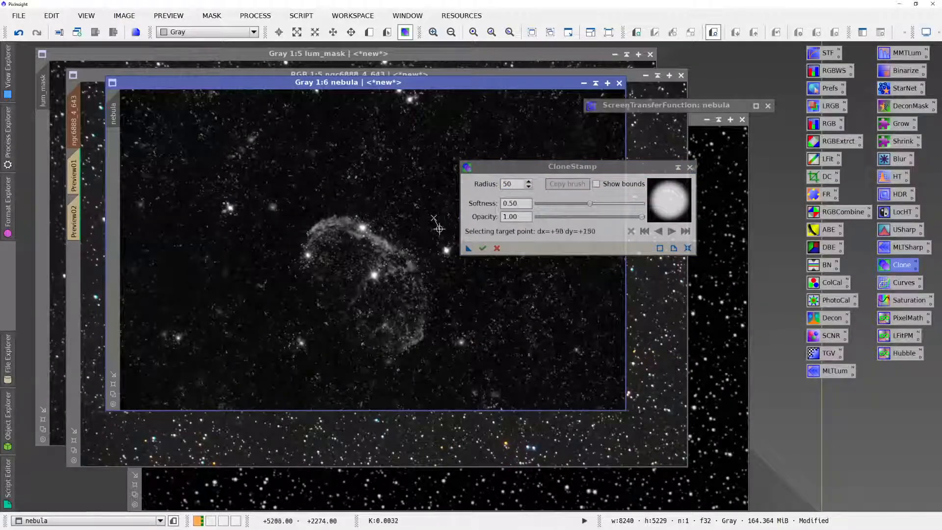
pyautogui.click(446, 249)
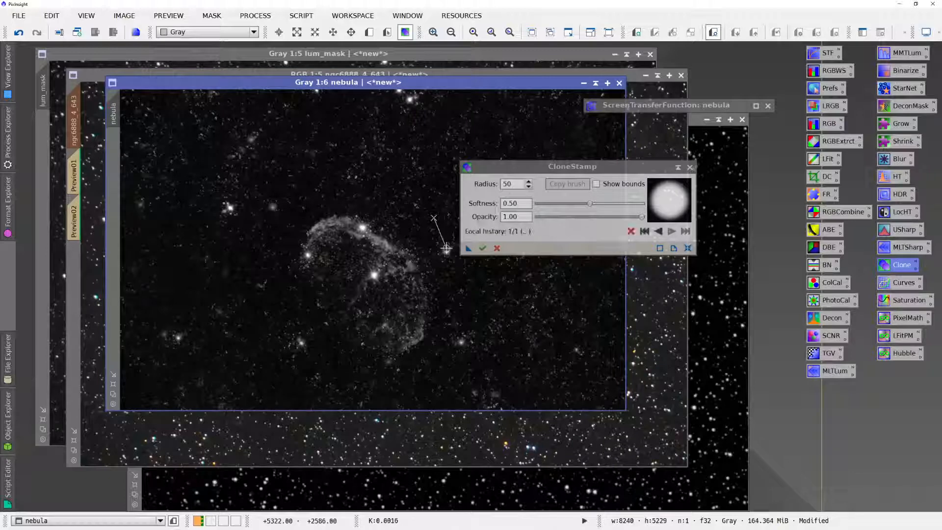
pyautogui.moveTo(450, 248); pyautogui.dragTo(444, 250)
pyautogui.keyDown('ctrl'); pyautogui.click(441, 233); pyautogui.keyUp('ctrl')
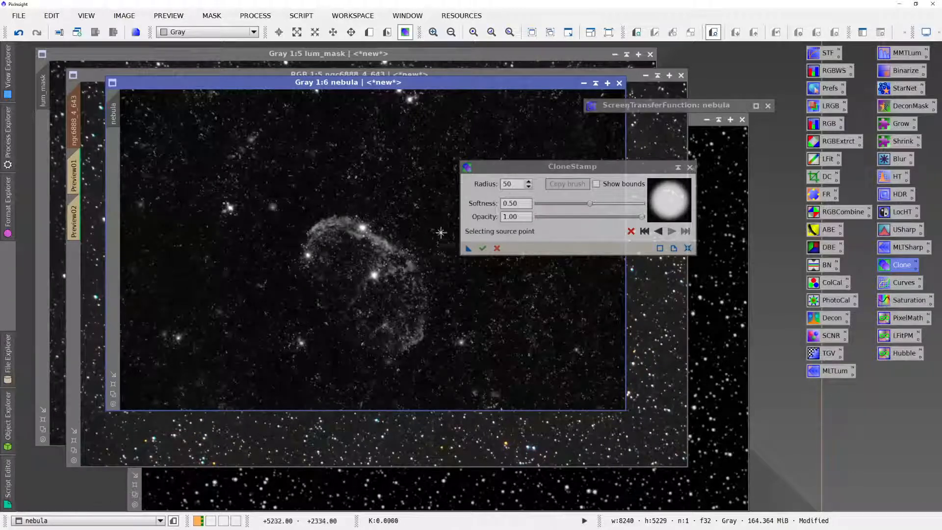
pyautogui.keyDown('ctrl'); pyautogui.click(416, 122); pyautogui.keyUp('ctrl')
pyautogui.click(409, 98)
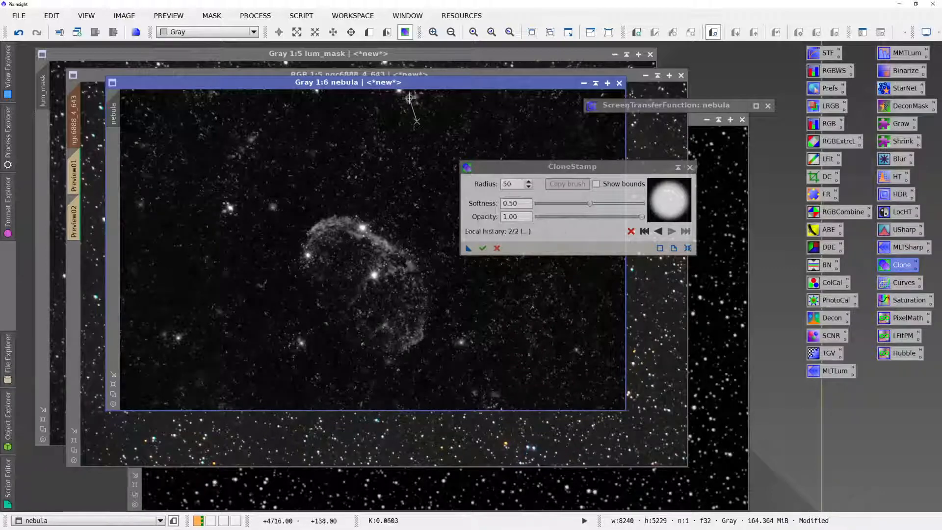
pyautogui.moveTo(410, 98); pyautogui.dragTo(402, 93)
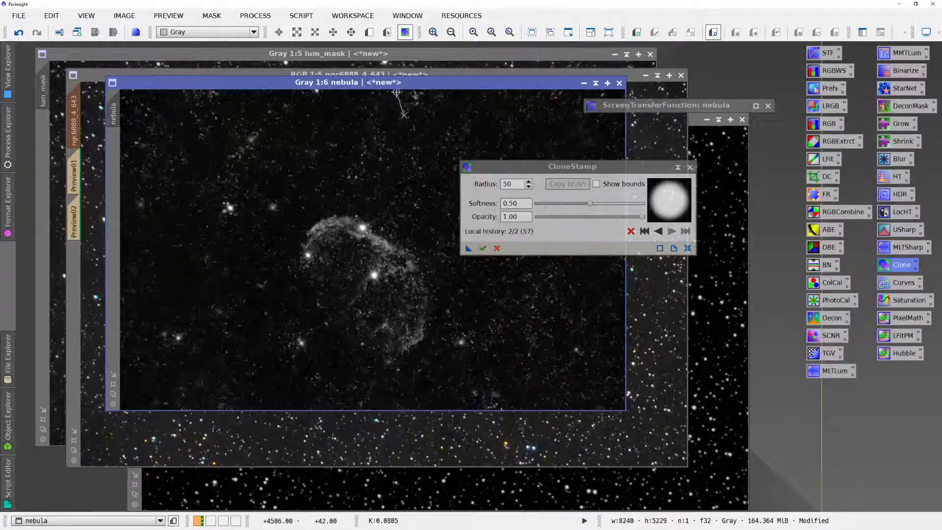
# - Clone neighbouring background over the faint star patch and the bright star pair to the upper left of the nebula
pyautogui.keyDown('ctrl'); pyautogui.click(280, 133); pyautogui.keyUp('ctrl')
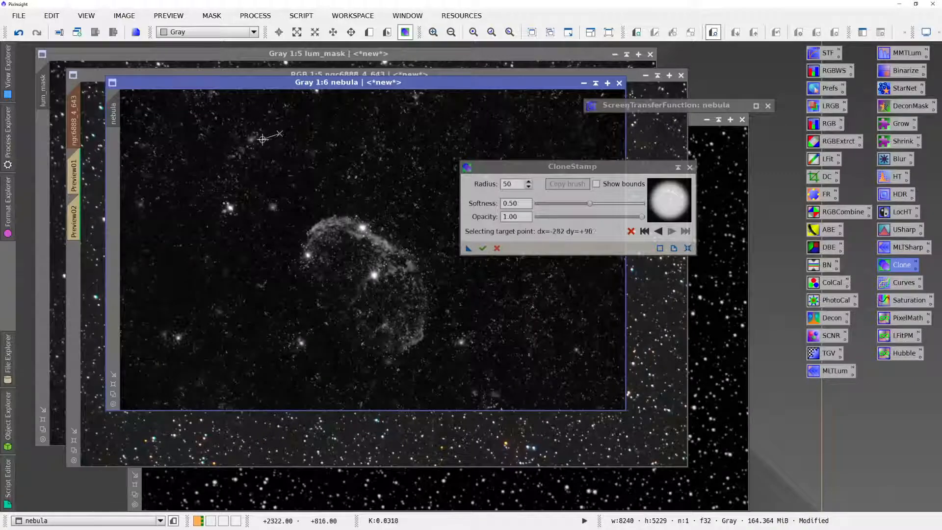
pyautogui.click(250, 139)
pyautogui.keyDown('ctrl'); pyautogui.click(244, 169); pyautogui.keyUp('ctrl')
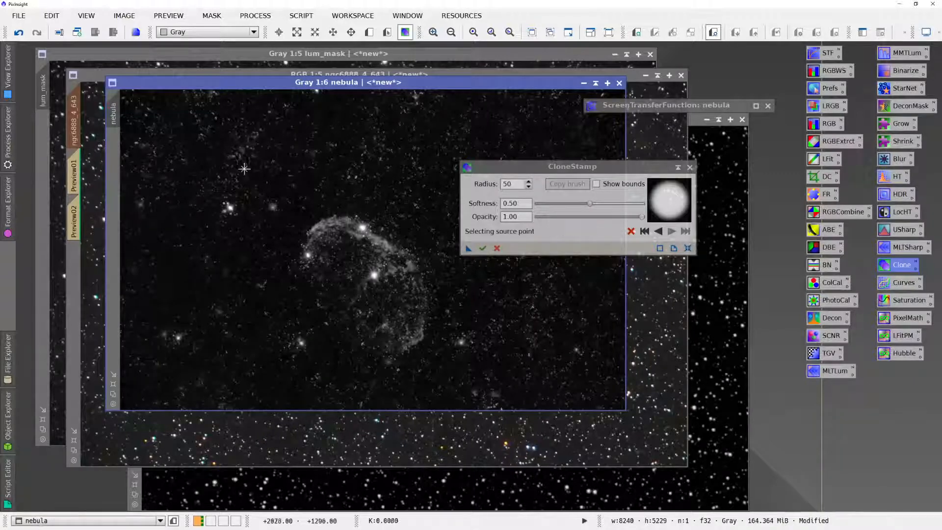
pyautogui.keyDown('ctrl'); pyautogui.click(237, 189); pyautogui.keyUp('ctrl')
pyautogui.click(231, 208)
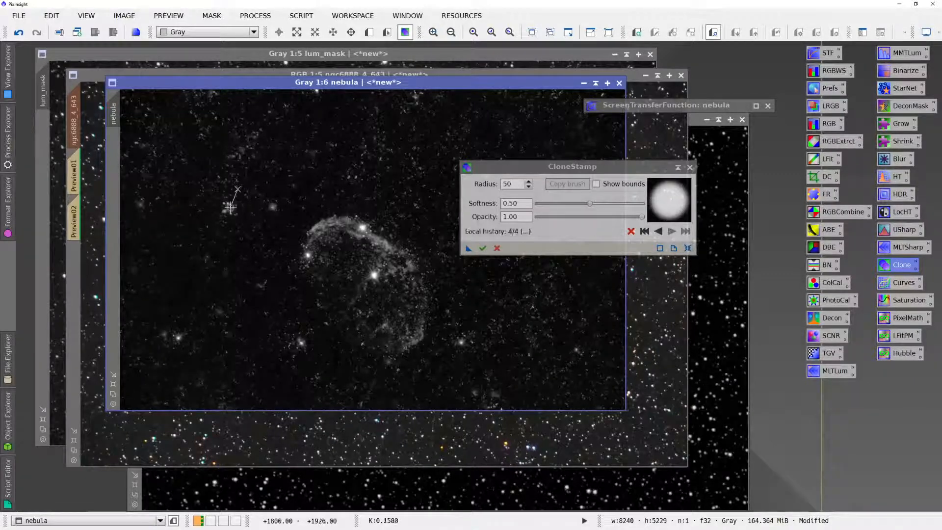
pyautogui.moveTo(231, 207); pyautogui.dragTo(226, 207)
pyautogui.keyDown('ctrl'); pyautogui.click(229, 227); pyautogui.keyUp('ctrl')
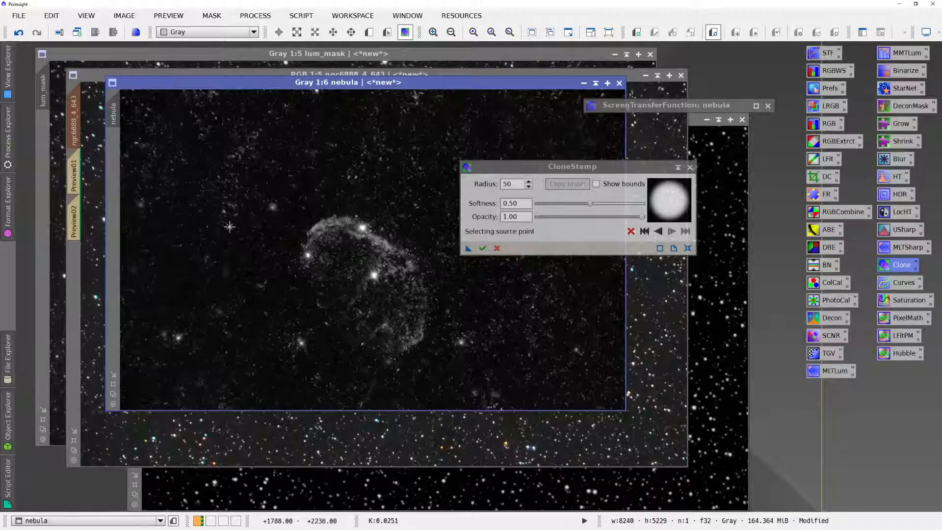
# - Clone background over the star pair at the image's lower left and the bright stars on either side of the nebula's lower end
pyautogui.keyDown('ctrl'); pyautogui.click(181, 311); pyautogui.keyUp('ctrl')
pyautogui.click(176, 333)
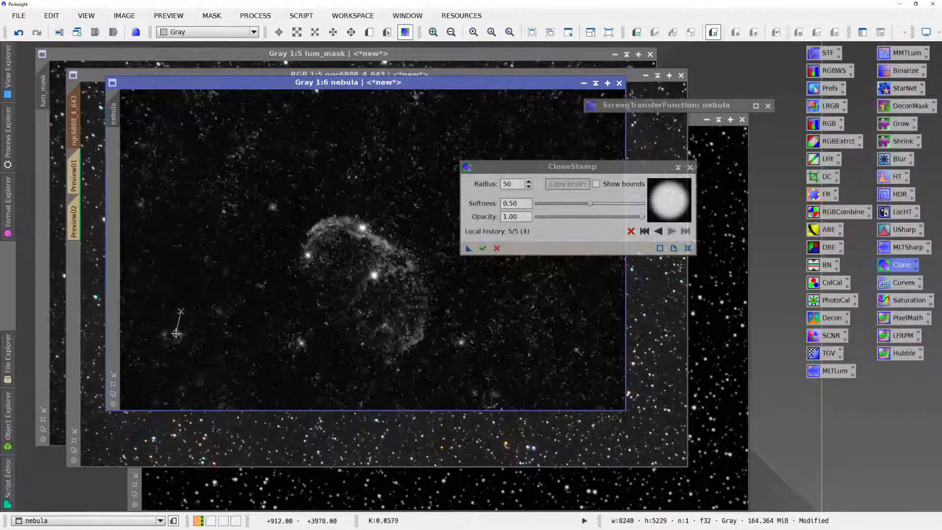
pyautogui.keyDown('ctrl'); pyautogui.click(173, 312); pyautogui.keyUp('ctrl')
pyautogui.click(165, 334)
pyautogui.keyDown('ctrl'); pyautogui.click(184, 332); pyautogui.keyUp('ctrl')
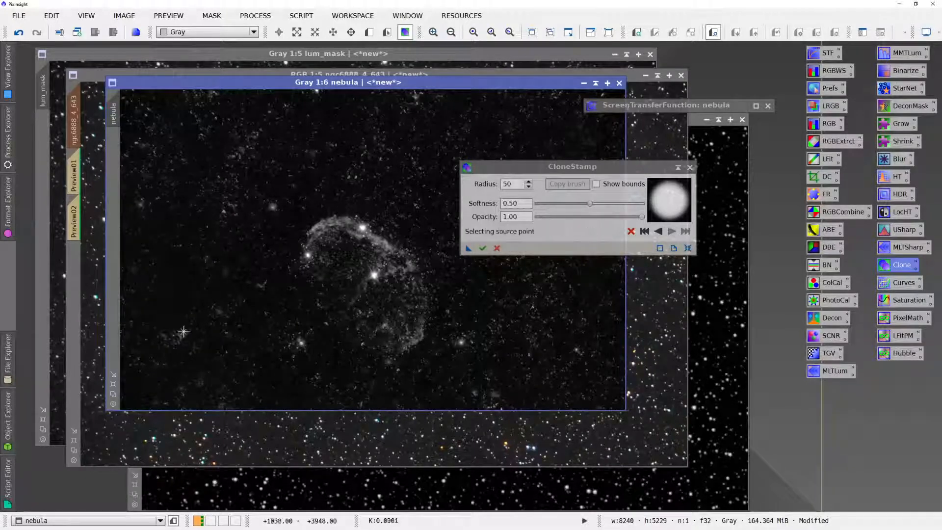
pyautogui.keyDown('ctrl'); pyautogui.click(254, 330); pyautogui.keyUp('ctrl')
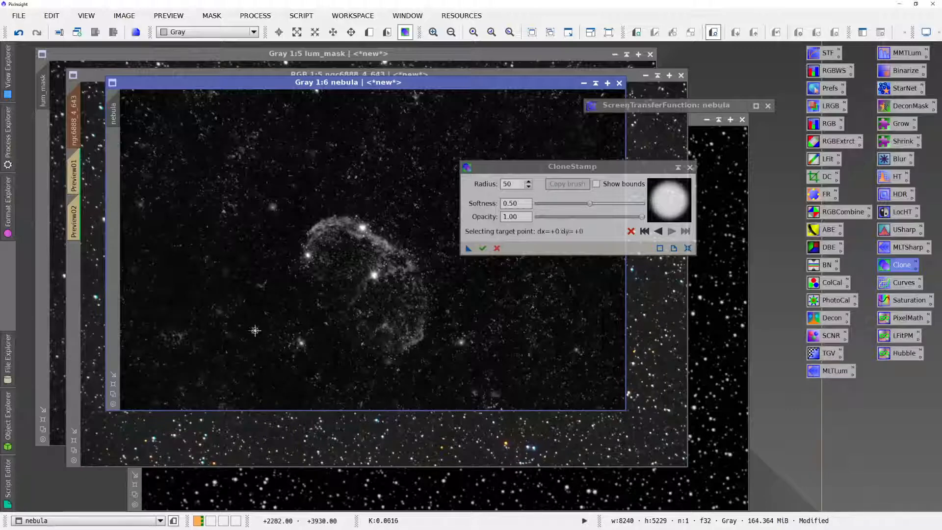
pyautogui.click(298, 343)
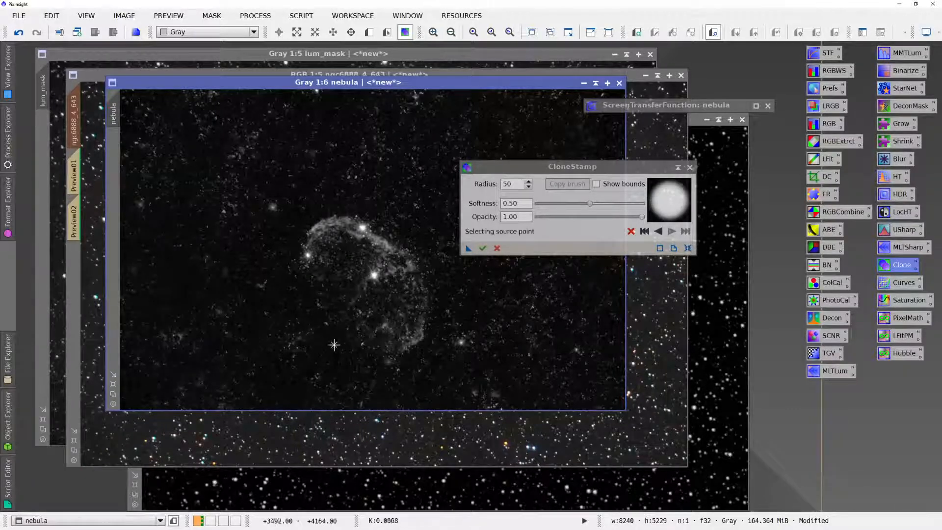
pyautogui.keyDown('ctrl'); pyautogui.click(434, 354); pyautogui.keyUp('ctrl')
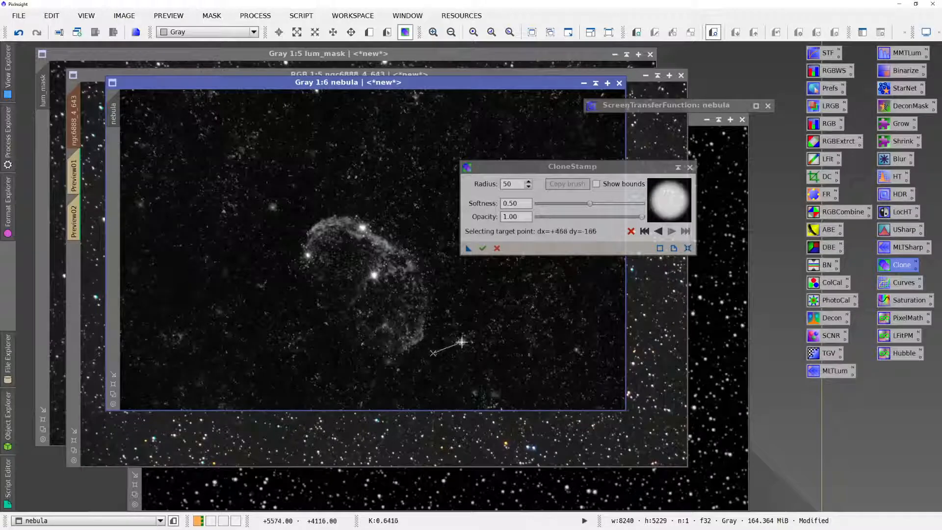
pyautogui.click(450, 344)
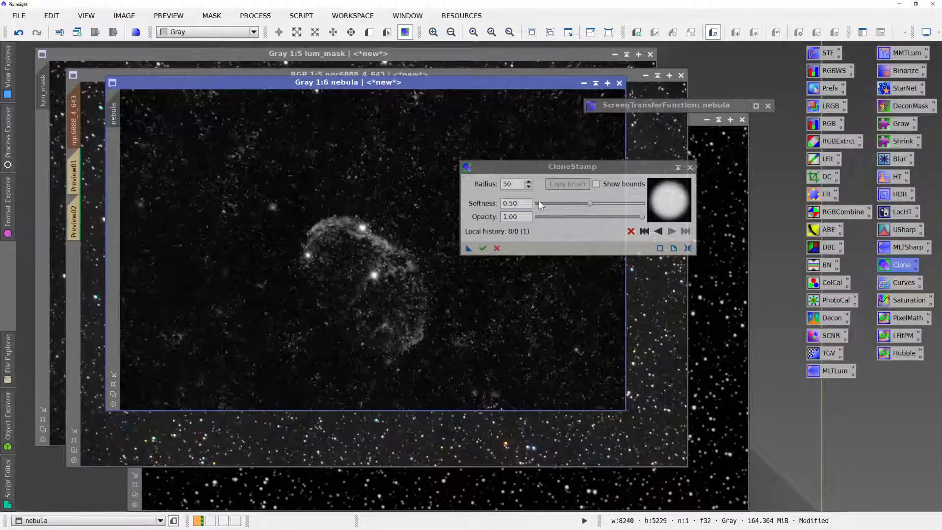
# - Clone adjacent background over the three bright stars on the nebula with softness 0.60 and opacity 0.76, then apply and close CloneStamp
pyautogui.moveTo(589, 206)
pyautogui.mouseDown()
pyautogui.moveTo(630, 221)
pyautogui.moveTo(619, 222)
pyautogui.mouseUp()
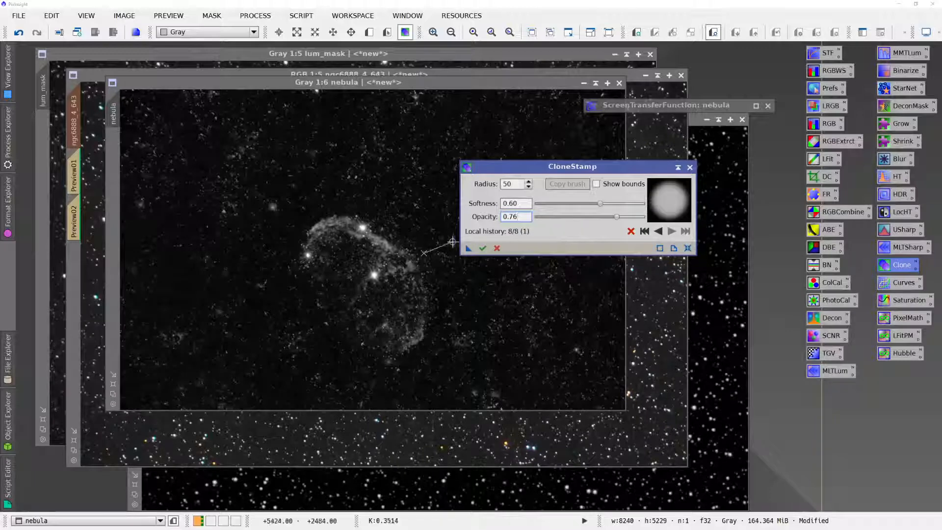
pyautogui.keyDown('ctrl'); pyautogui.click(371, 202); pyautogui.keyUp('ctrl')
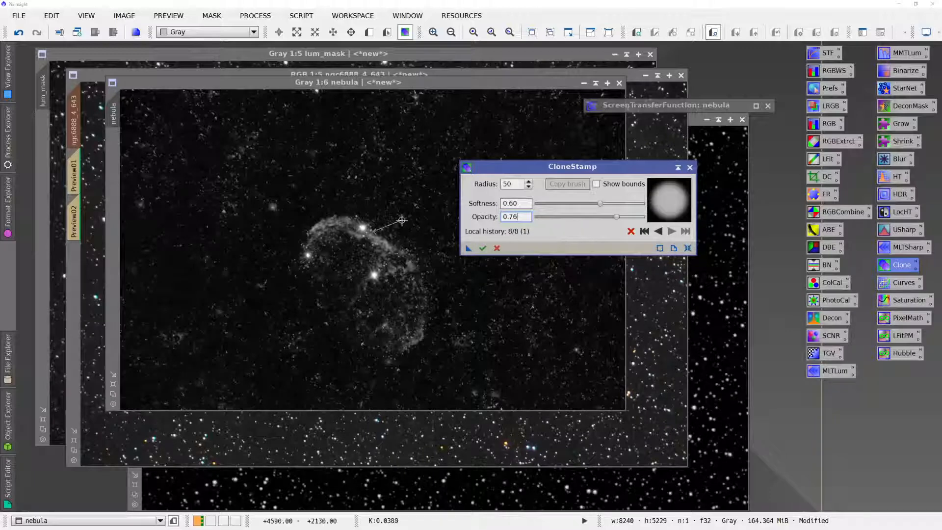
pyautogui.click(396, 192)
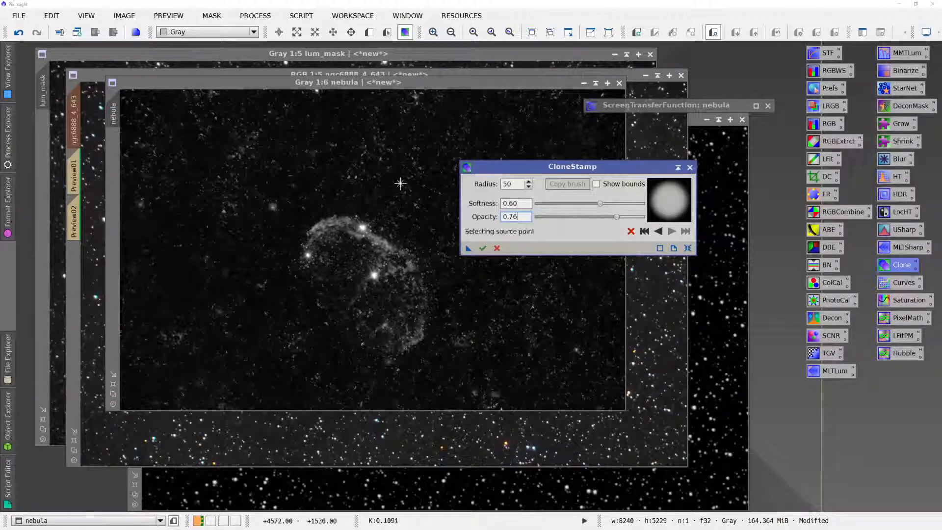
pyautogui.click(363, 227)
pyautogui.keyDown('ctrl'); pyautogui.click(391, 223); pyautogui.keyUp('ctrl')
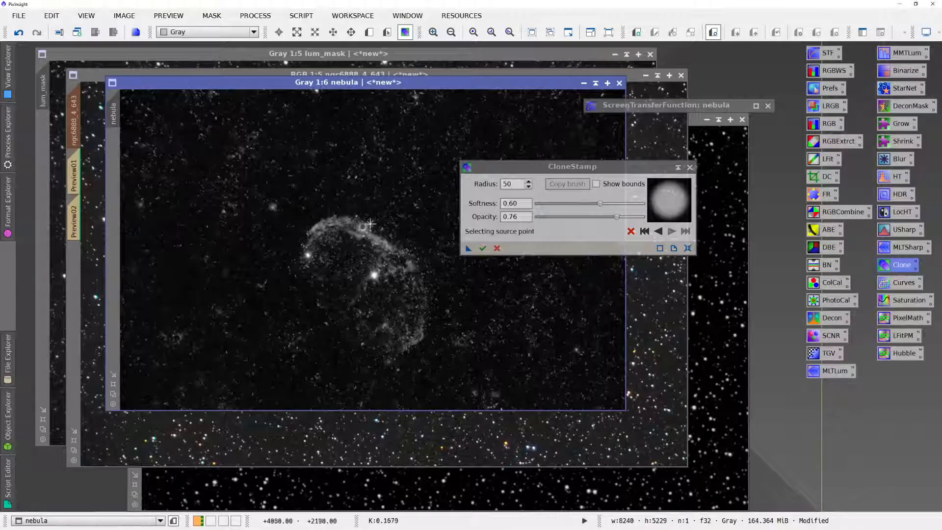
pyautogui.click(374, 275)
pyautogui.keyDown('ctrl'); pyautogui.click(296, 217); pyautogui.keyUp('ctrl')
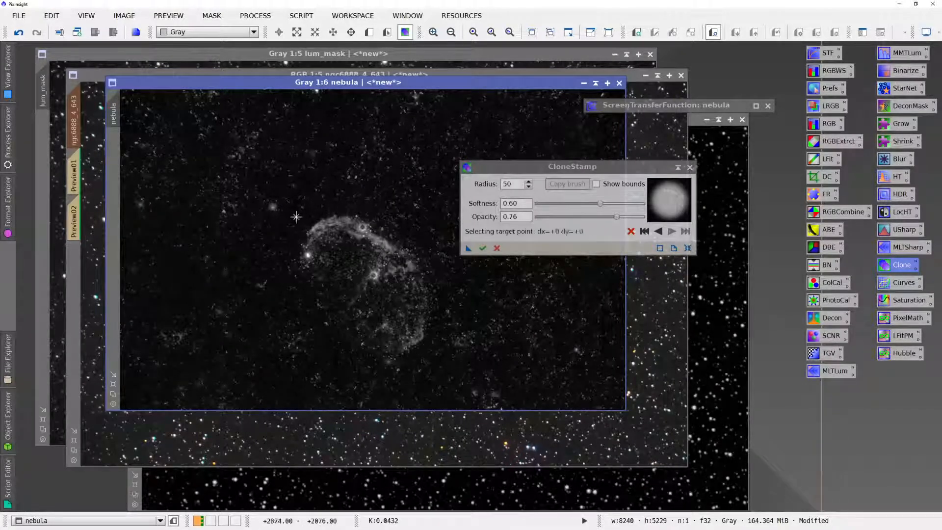
pyautogui.click(308, 256)
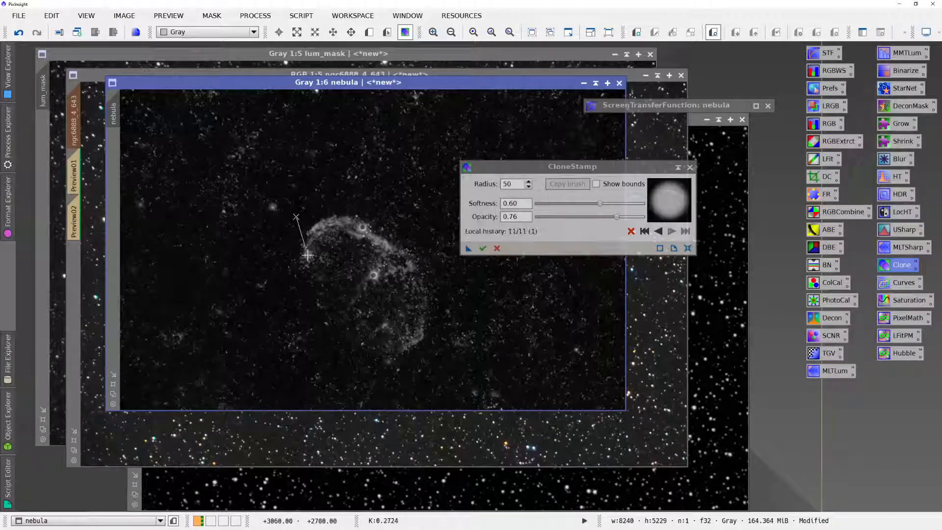
pyautogui.click(483, 248)
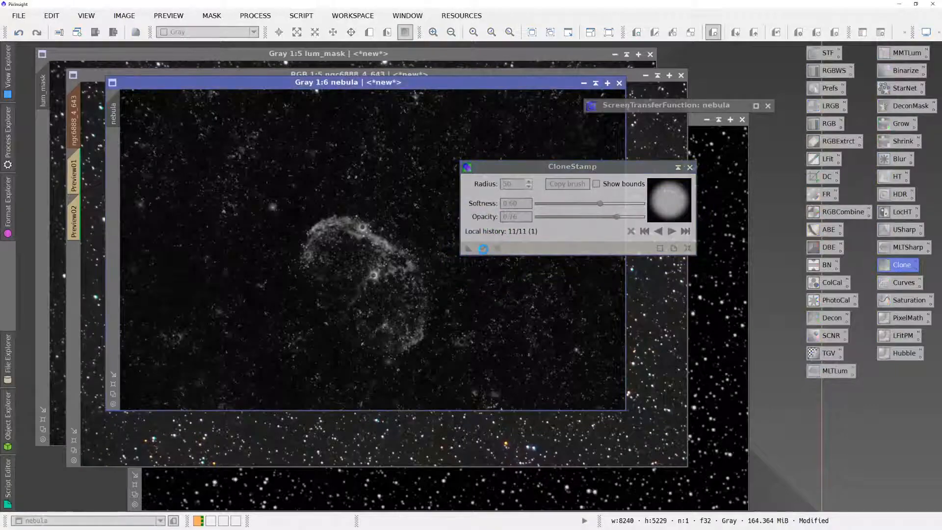
pyautogui.click(690, 168)
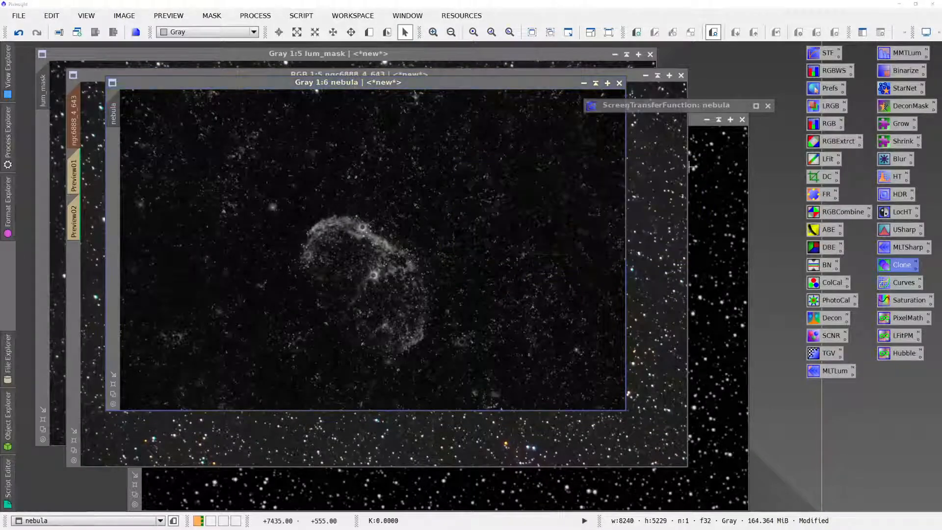
# - Invert the nebula mask on the ngc6888_4_643 colour image and open ColorSaturation with a real-time preview, placed clear of the nebula
pyautogui.click(628, 73)
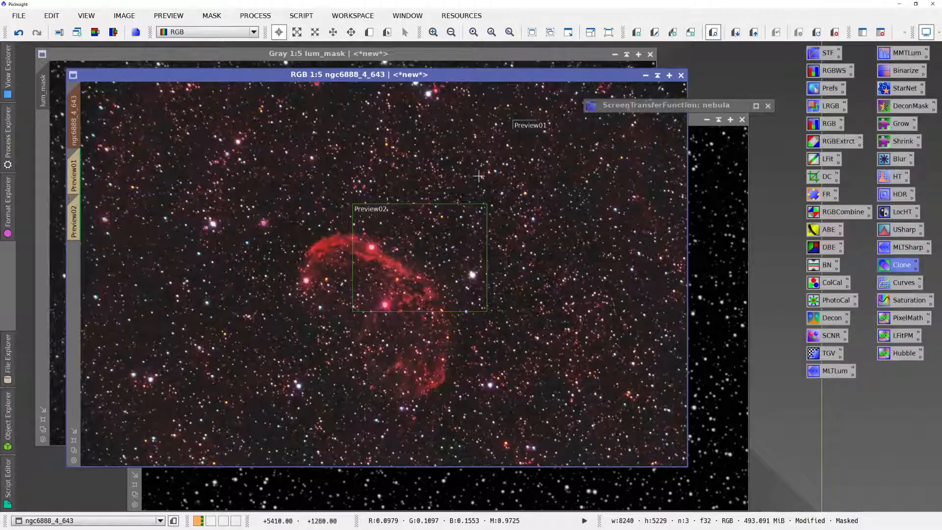
pyautogui.hotkey('ctrl', 'i')
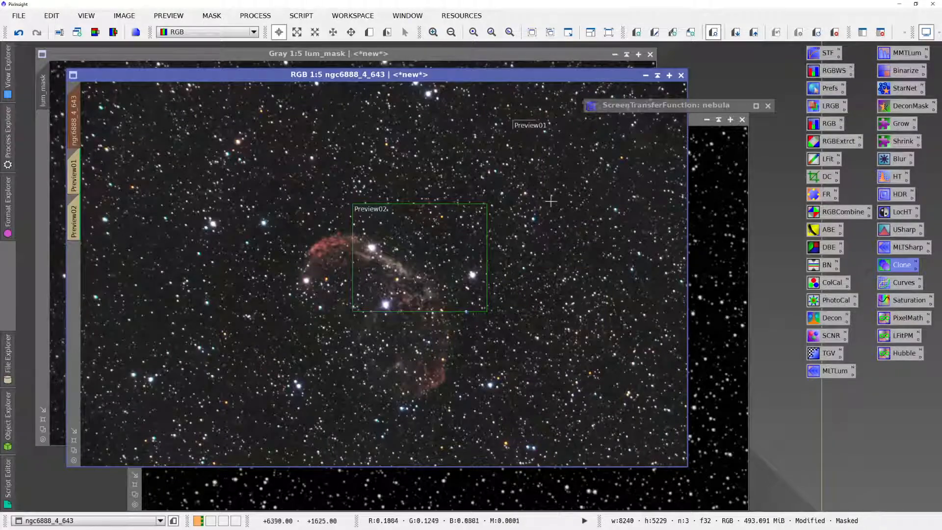
pyautogui.doubleClick(891, 302)
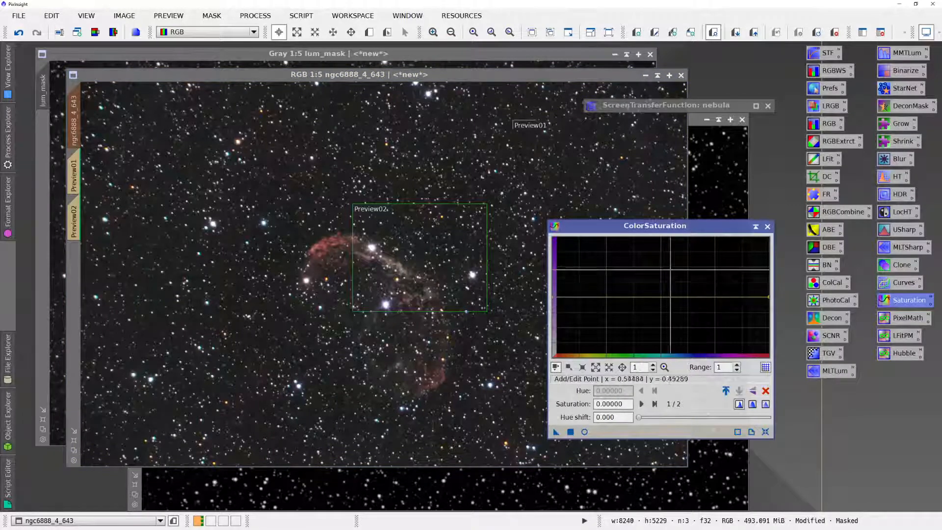
pyautogui.moveTo(636, 232); pyautogui.dragTo(643, 188)
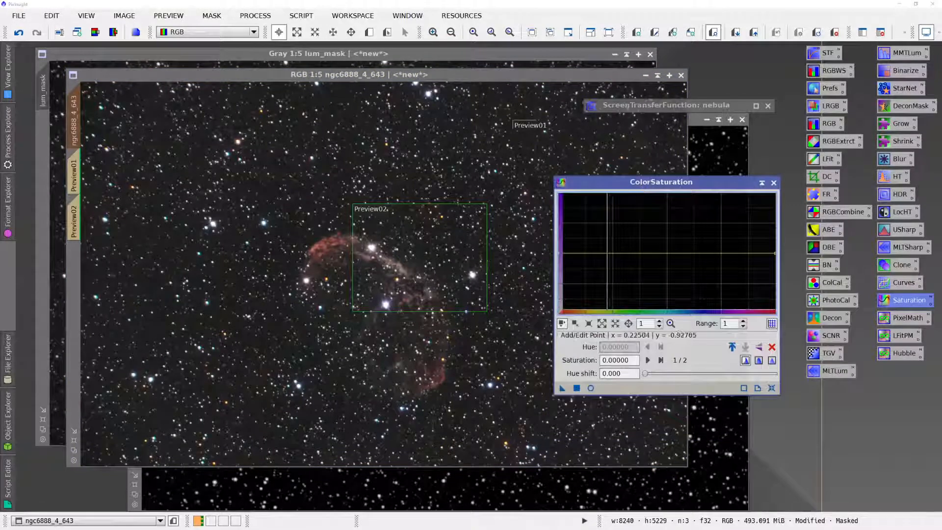
pyautogui.click(591, 387)
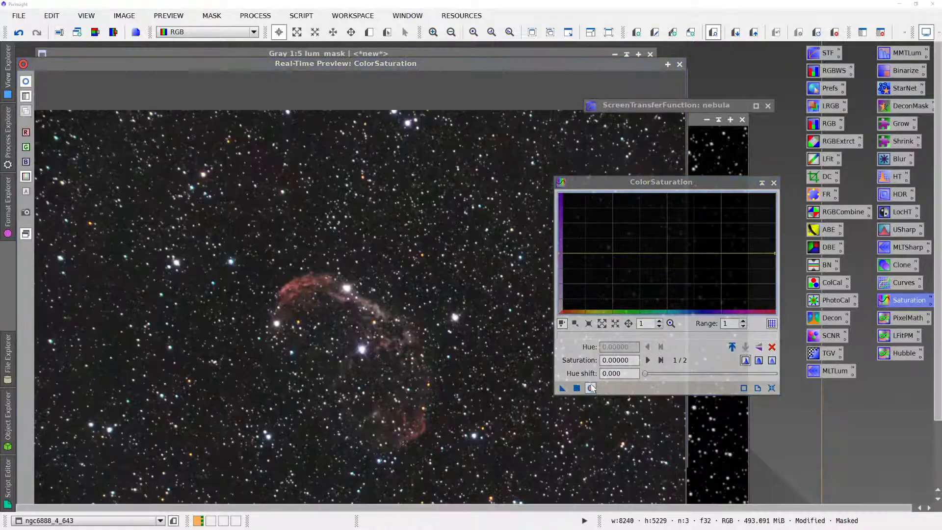
pyautogui.moveTo(623, 182); pyautogui.dragTo(702, 177)
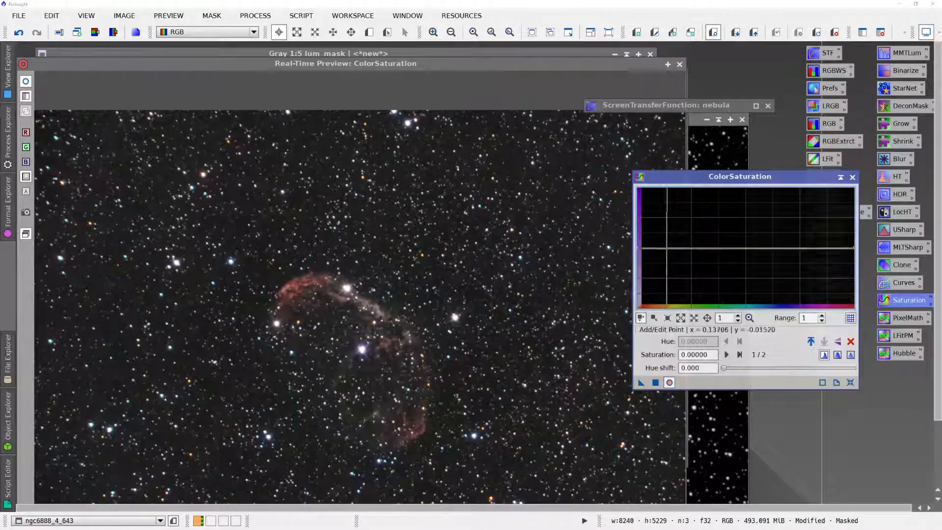
# - Anchor the saturation curve near zero with points at hues of about 0.23, 0.26, 0.38 and 0.50
pyautogui.click(693, 247)
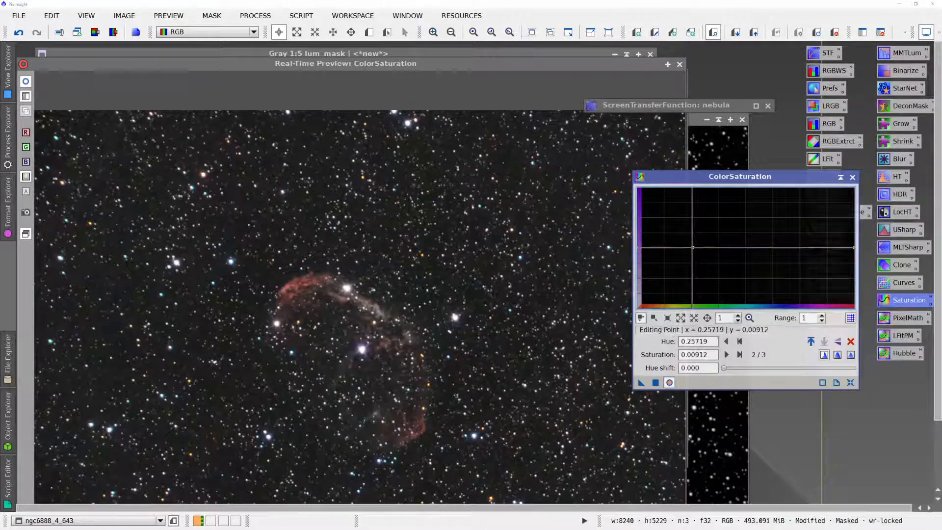
pyautogui.click(719, 248)
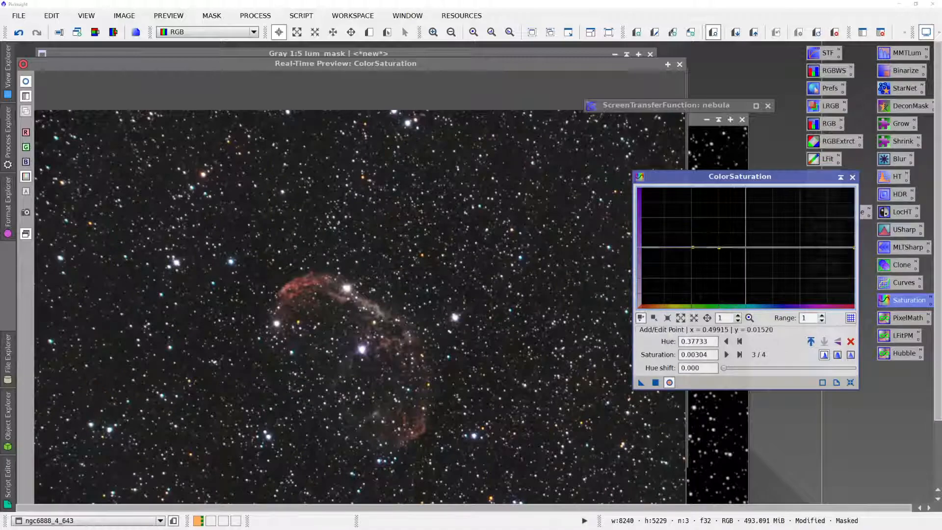
pyautogui.click(747, 246)
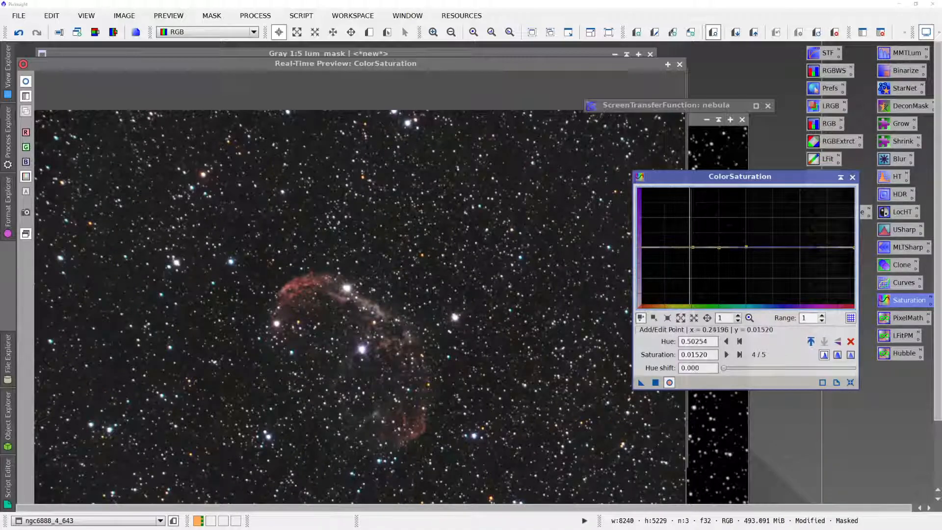
pyautogui.click(686, 248)
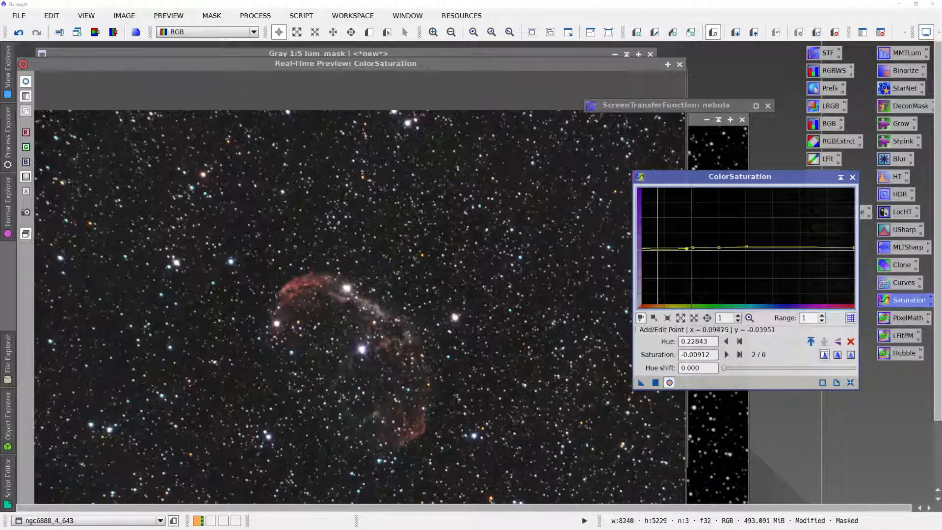
# - Raise the saturation curve's red-orange range to 0.44073 at hue 0.08460 and compare the real-time preview with and without it
pyautogui.click(651, 240)
pyautogui.moveTo(652, 239); pyautogui.dragTo(656, 221)
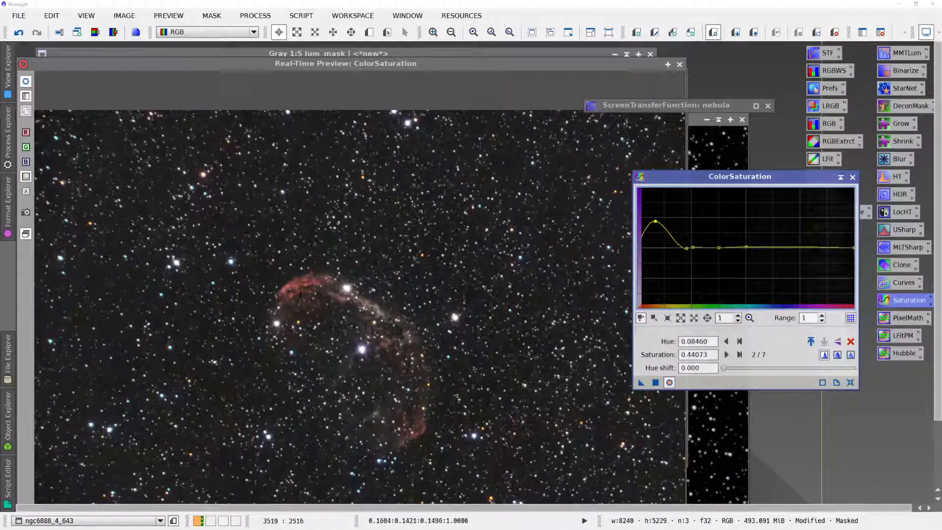
pyautogui.click(27, 83)
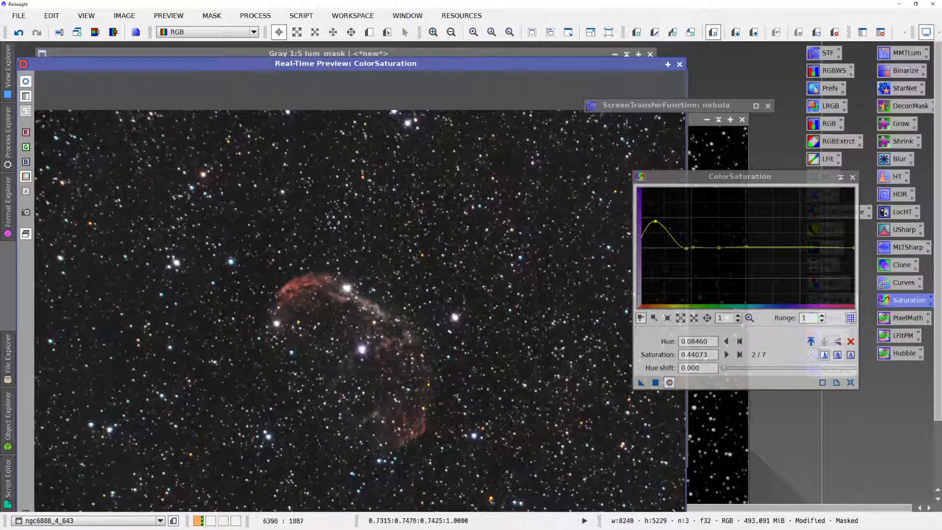
# - Apply ColorSaturation to the ngc6888_4_643 image and close its real-time preview and the process
pyautogui.click(656, 382)
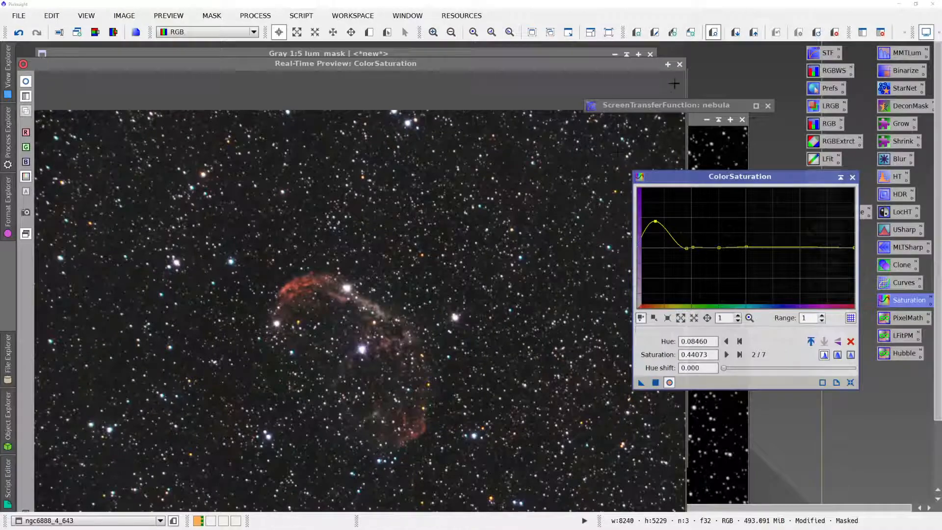
pyautogui.click(679, 66)
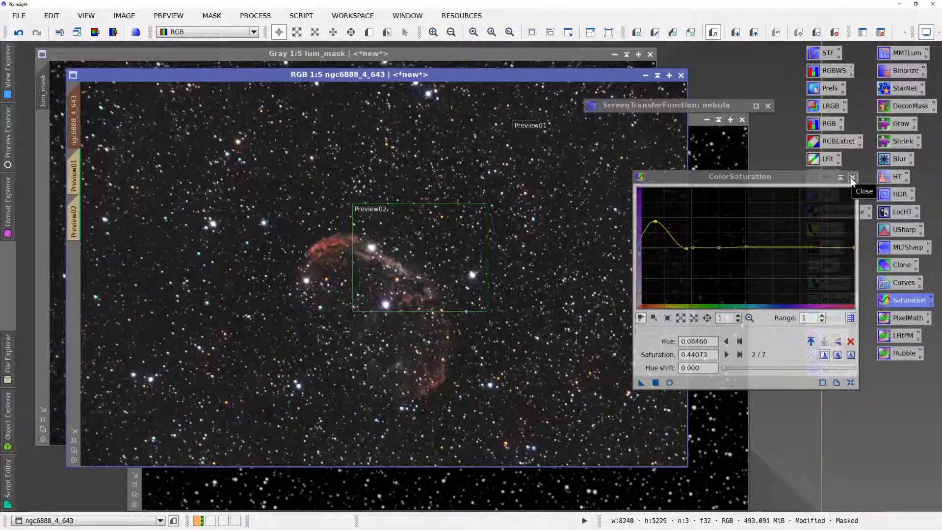
pyautogui.click(852, 177)
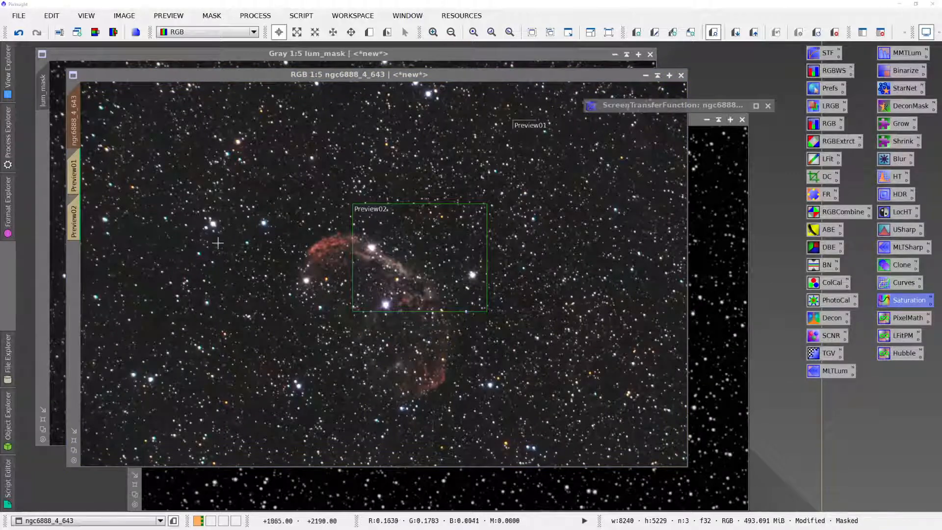
# - Disable the screen stretch on Preview02, reposition that preview over the nebula's upper red arc and open it
pyautogui.click(73, 222)
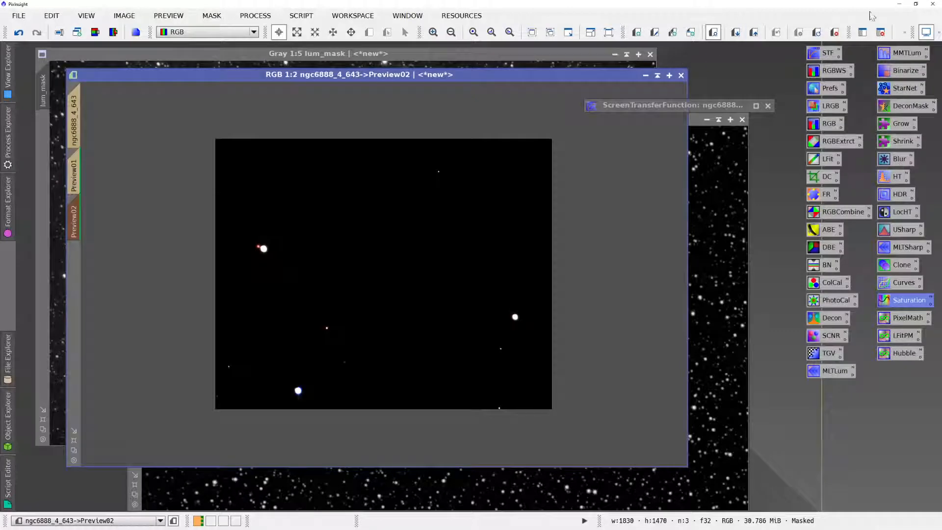
pyautogui.click(924, 33)
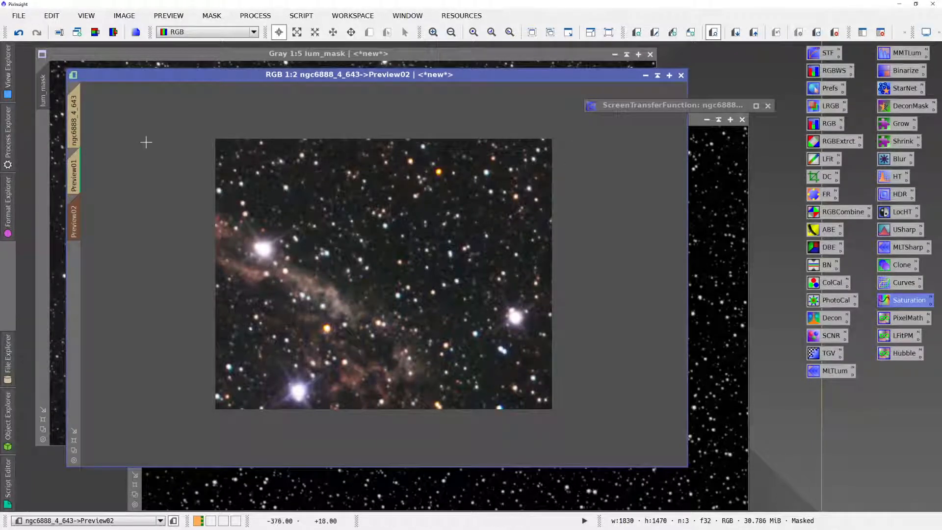
pyautogui.click(74, 129)
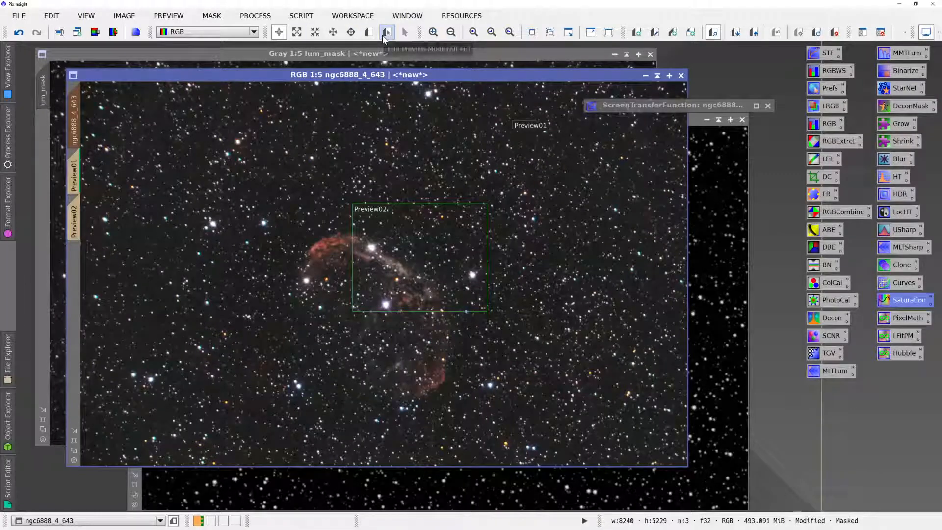
pyautogui.click(384, 36)
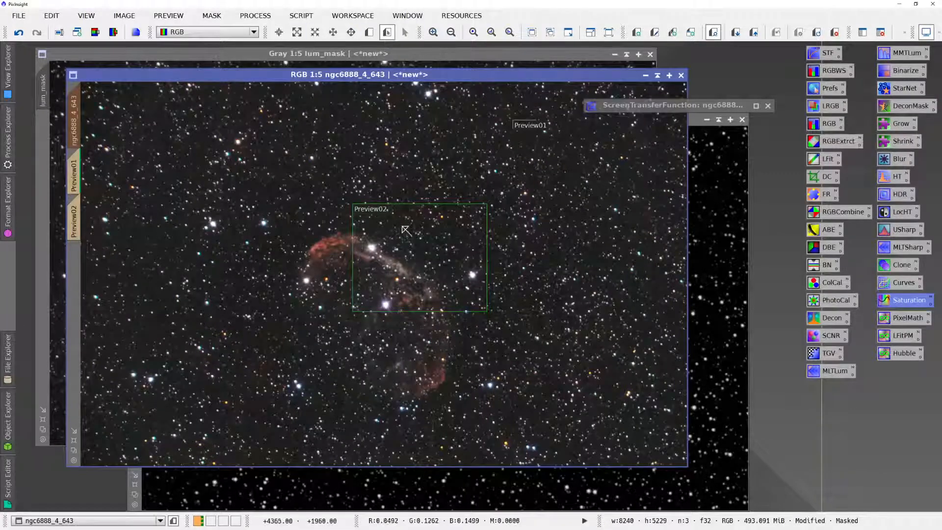
pyautogui.moveTo(402, 227); pyautogui.dragTo(335, 237)
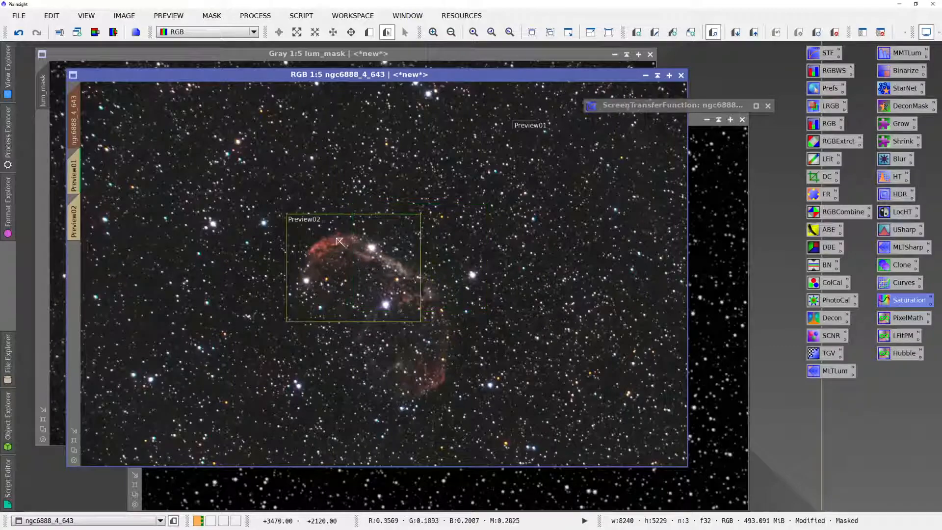
pyautogui.click(79, 213)
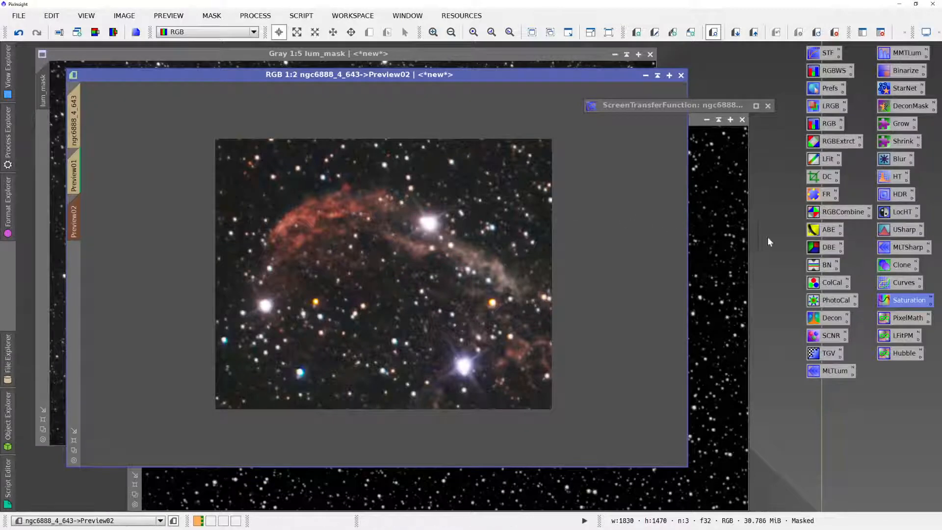
# - Open LocalHistogramEqualization beside Preview02 with a real-time preview and compare the result with and without the effect
pyautogui.click(886, 214)
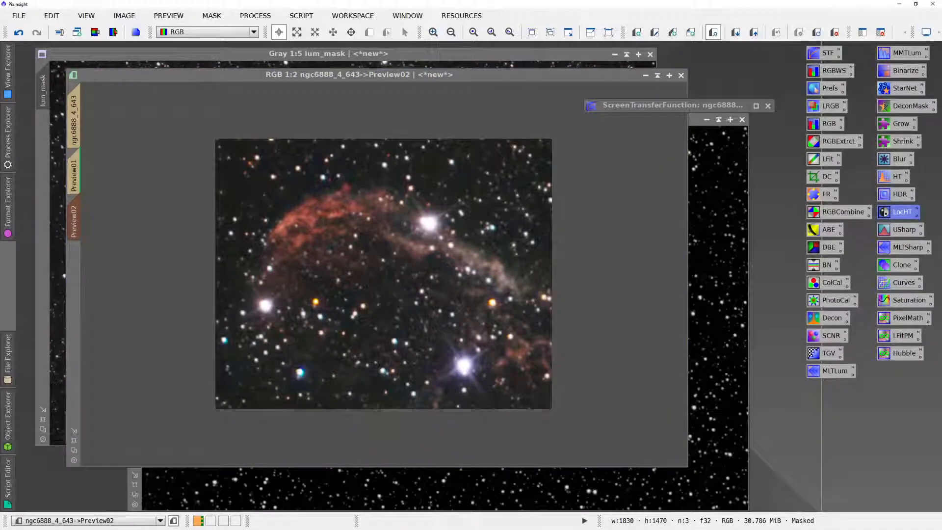
pyautogui.moveTo(8, 206); pyautogui.dragTo(739, 186)
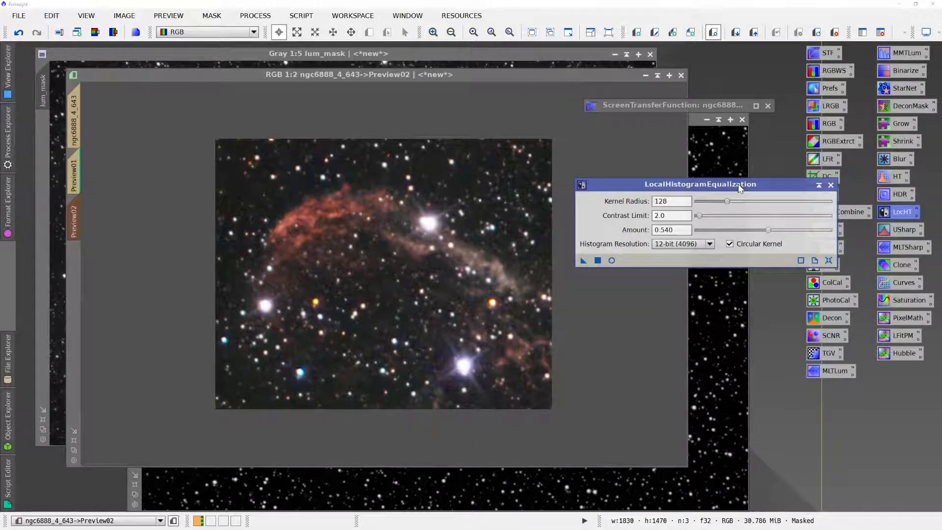
pyautogui.click(612, 261)
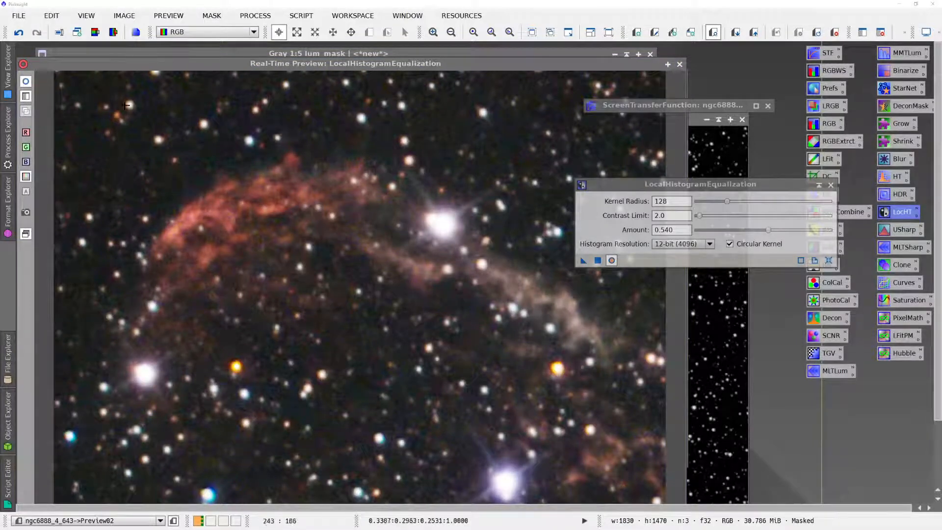
pyautogui.click(27, 86)
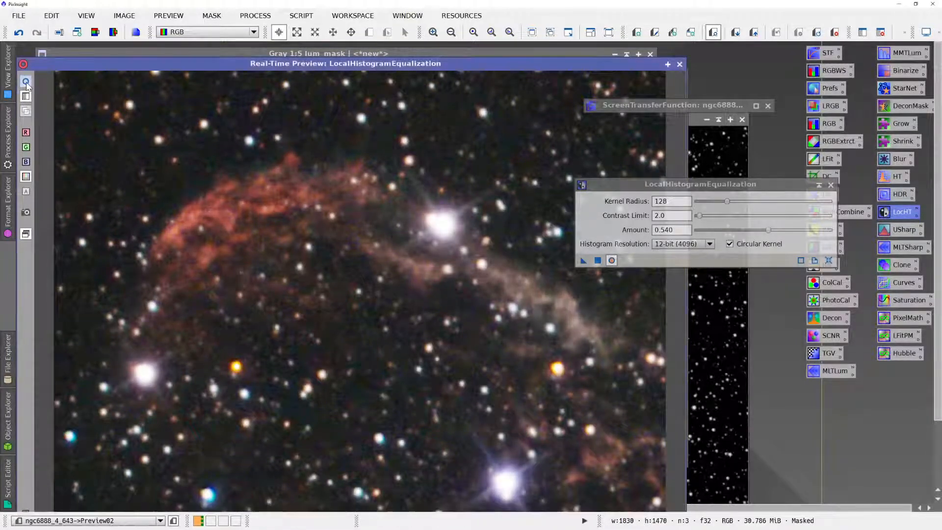
pyautogui.click(27, 86)
pyautogui.click(27, 86)
pyautogui.click(27, 86)
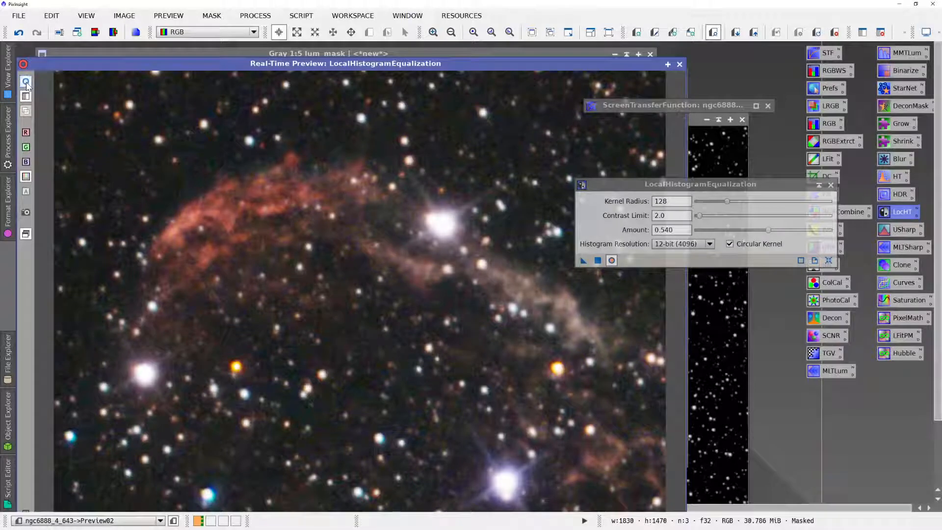
pyautogui.click(27, 86)
pyautogui.click(27, 86)
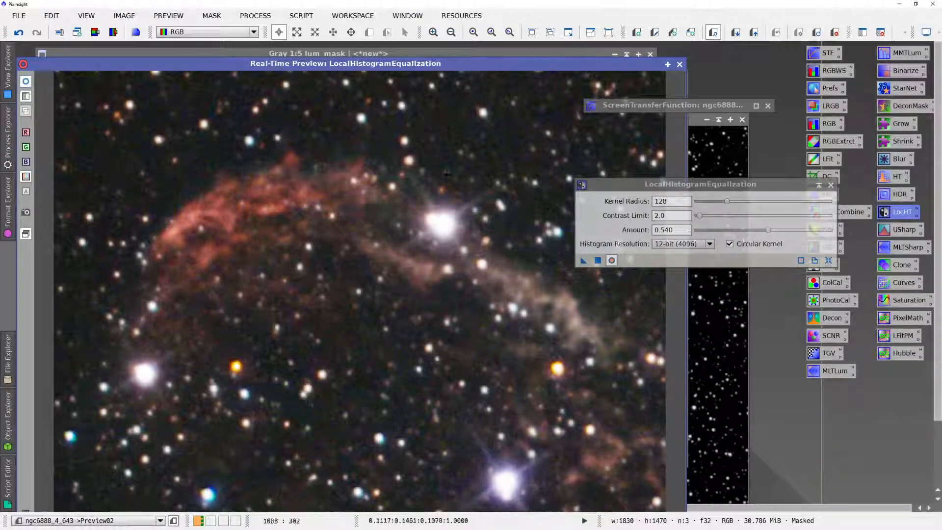
# - Raise the LocalHistogramEqualization kernel radius to 218 and compare the real-time preview with and without it
pyautogui.moveTo(727, 202); pyautogui.dragTo(733, 205)
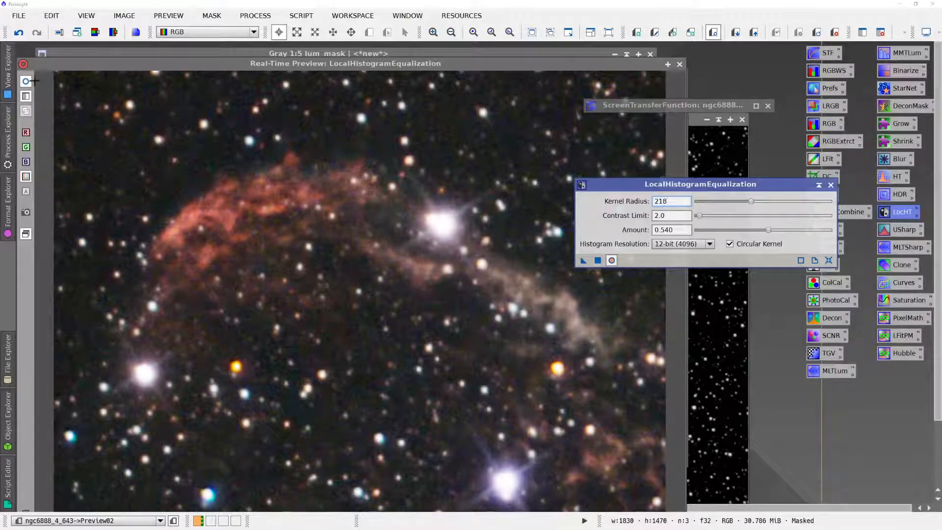
pyautogui.click(27, 82)
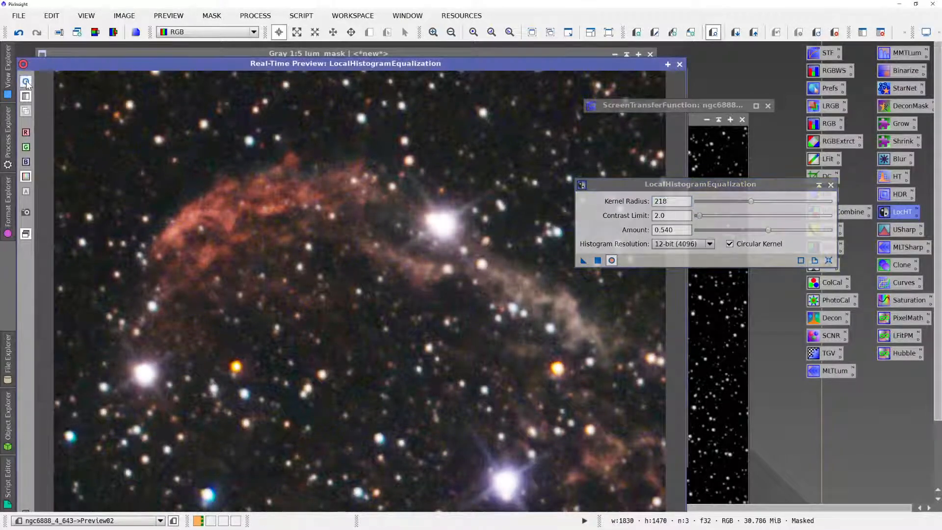
pyautogui.click(27, 85)
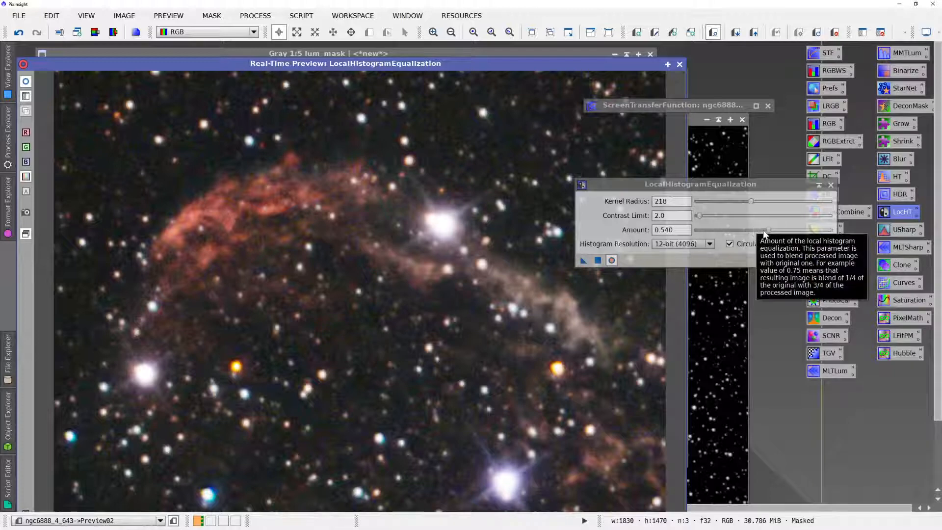
# - Try an equalization amount of 1.000, settle on 0.320 and close the real-time preview
pyautogui.moveTo(791, 231); pyautogui.dragTo(833, 231)
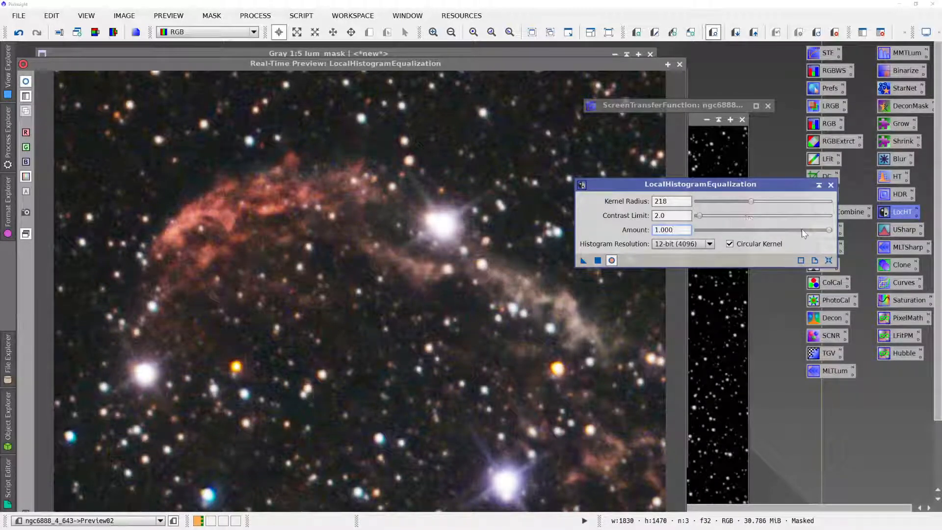
pyautogui.moveTo(829, 230); pyautogui.dragTo(736, 237)
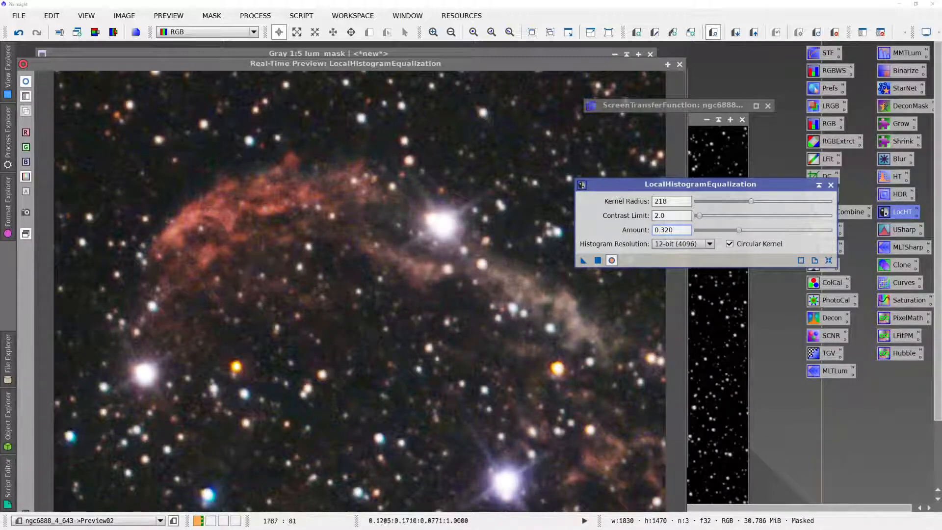
pyautogui.click(679, 64)
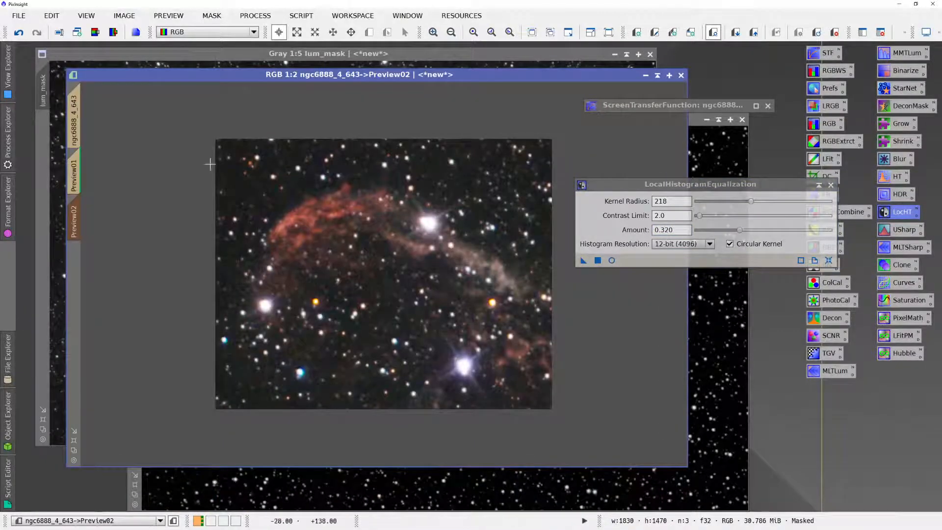
# - Apply LocalHistogramEqualization to the full ngc6888_4_643 image, then dismiss the console and close the process
pyautogui.click(74, 120)
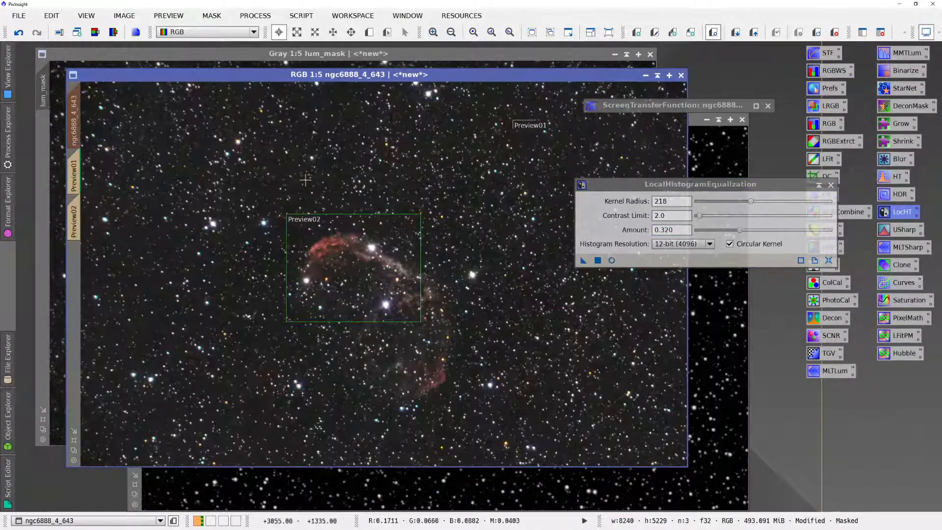
pyautogui.click(597, 261)
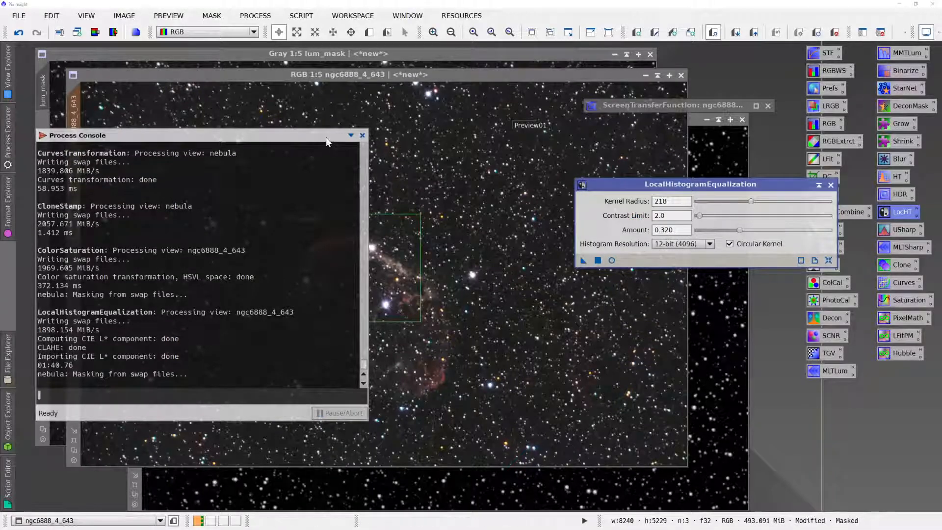
pyautogui.moveTo(326, 137); pyautogui.dragTo(0, 206)
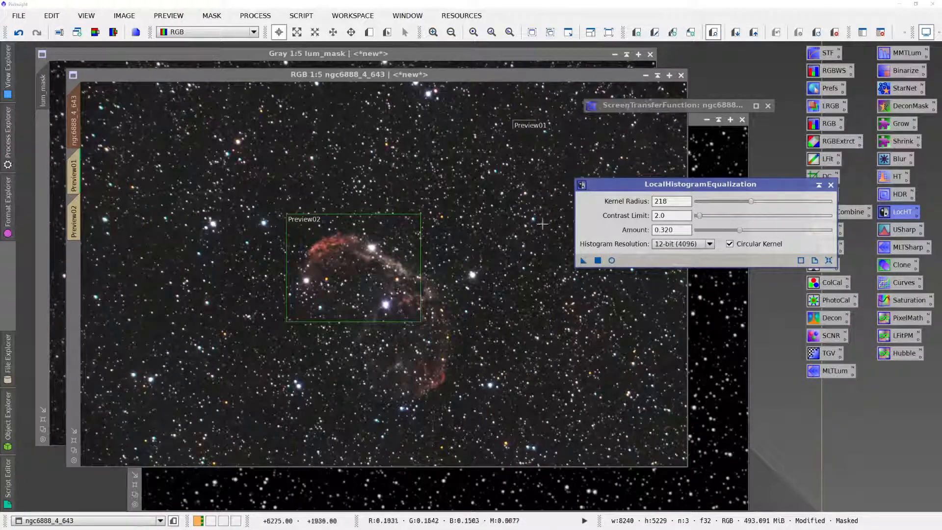
pyautogui.click(830, 186)
# - Open HDRMultiscaleTransform, place it mostly clear of the nebula and apply it with 6 layers to Preview02
pyautogui.click(889, 195)
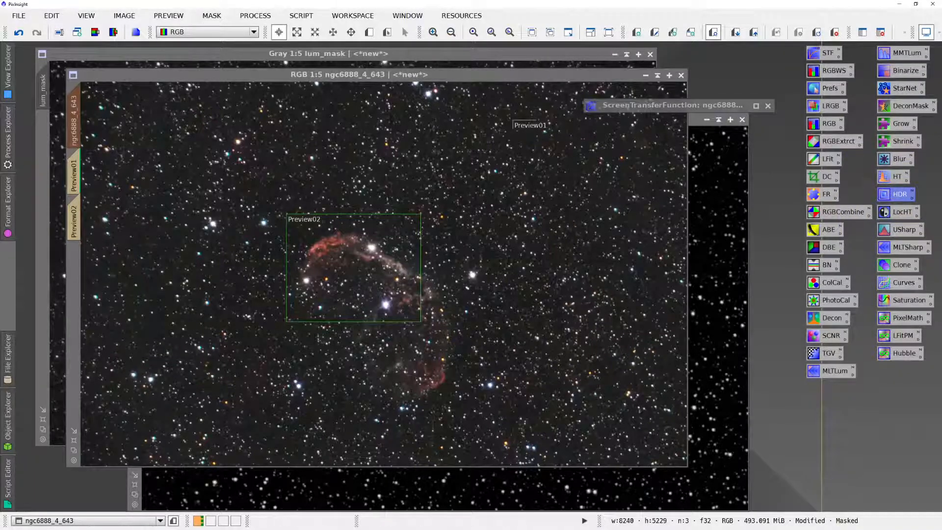
pyautogui.moveTo(1, 226); pyautogui.dragTo(568, 158)
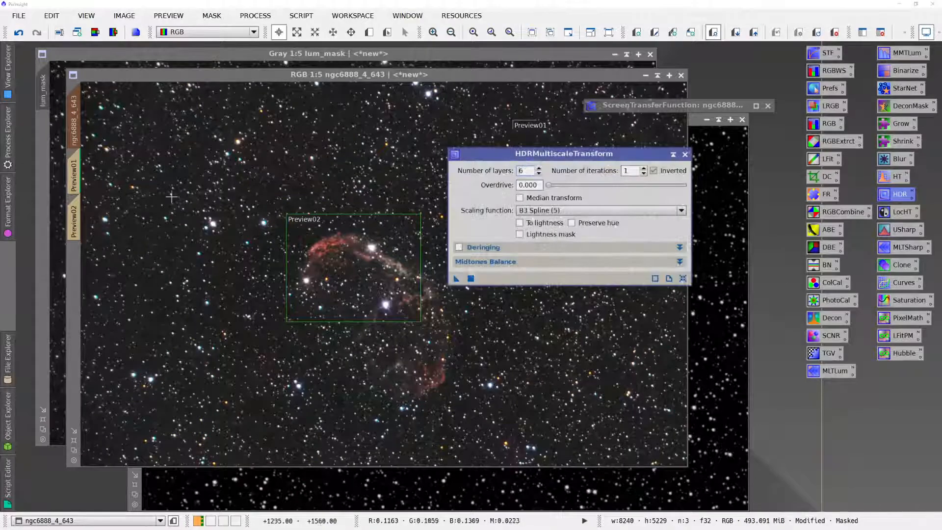
pyautogui.click(76, 216)
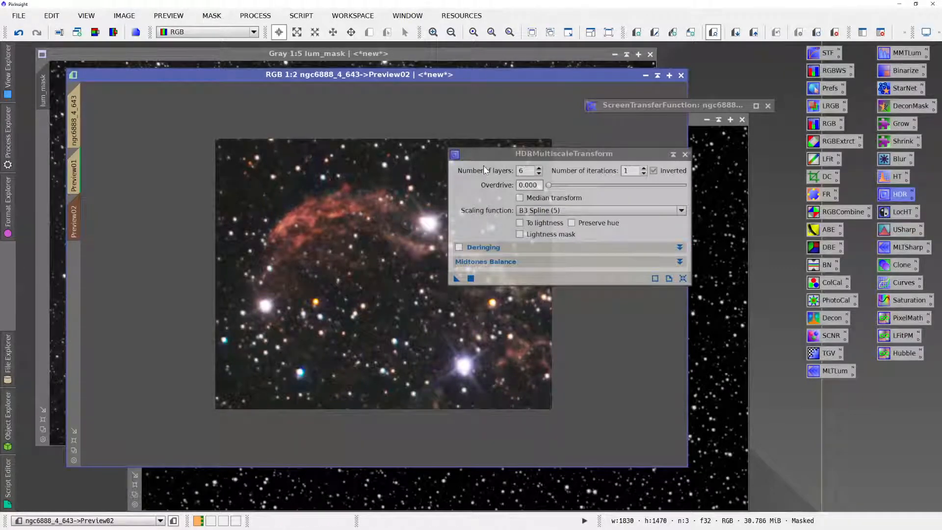
pyautogui.moveTo(483, 157); pyautogui.dragTo(564, 152)
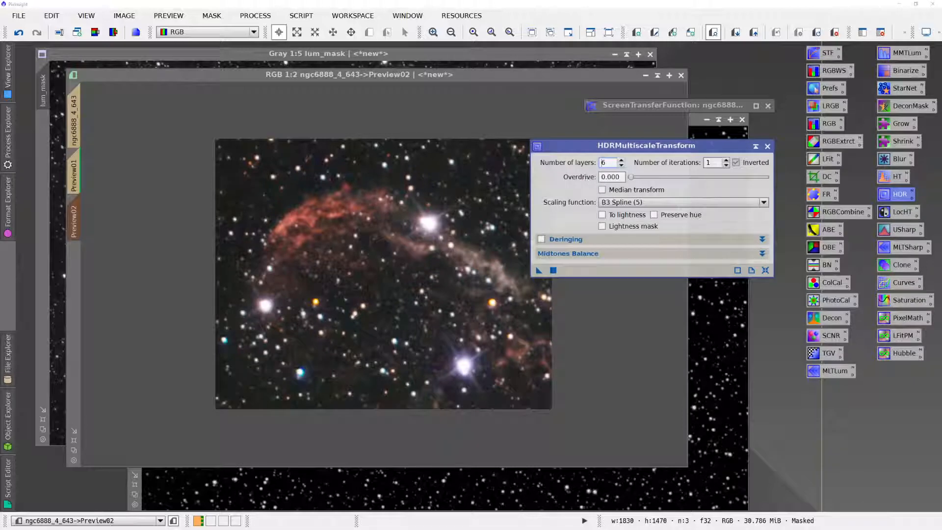
pyautogui.click(553, 270)
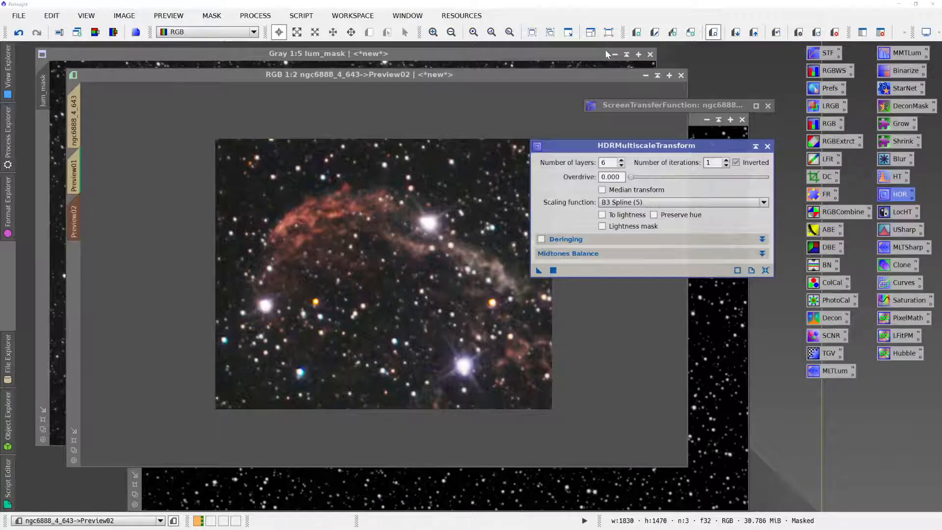
# - Compare Preview02 repeatedly before and after the 6-layer HDRMultiscaleTransform, examining the nebula's structure
pyautogui.click(778, 34)
pyautogui.click(779, 34)
pyautogui.click(778, 34)
pyautogui.click(778, 34)
pyautogui.click(778, 34)
pyautogui.click(778, 34)
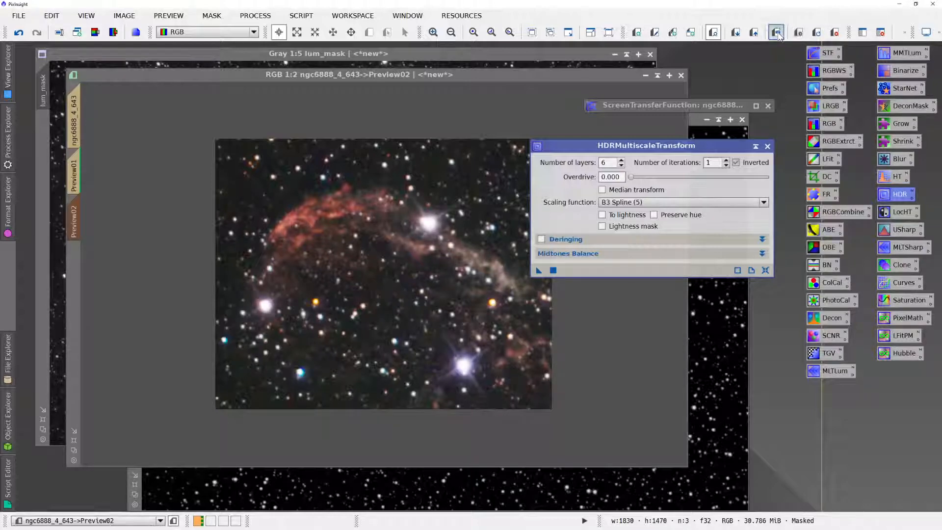
pyautogui.click(777, 33)
pyautogui.click(778, 34)
pyautogui.click(777, 34)
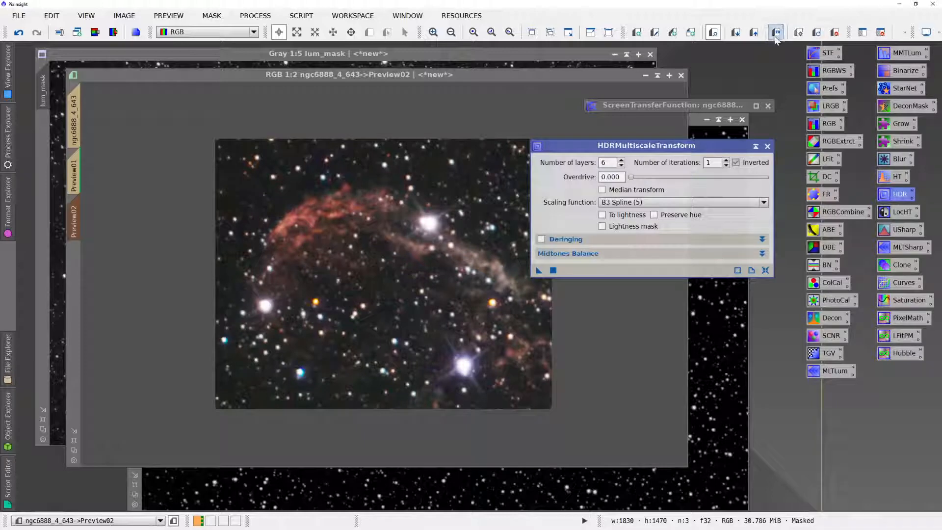
# - Set HDRMultiscaleTransform to 4 layers, apply it to Preview02 and compare the preview before and after
pyautogui.click(621, 166)
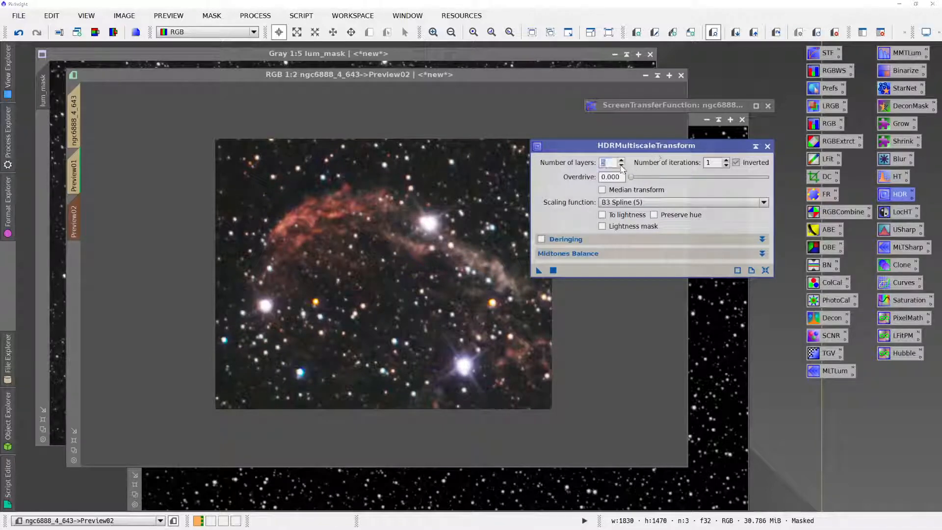
pyautogui.click(621, 166)
pyautogui.click(554, 270)
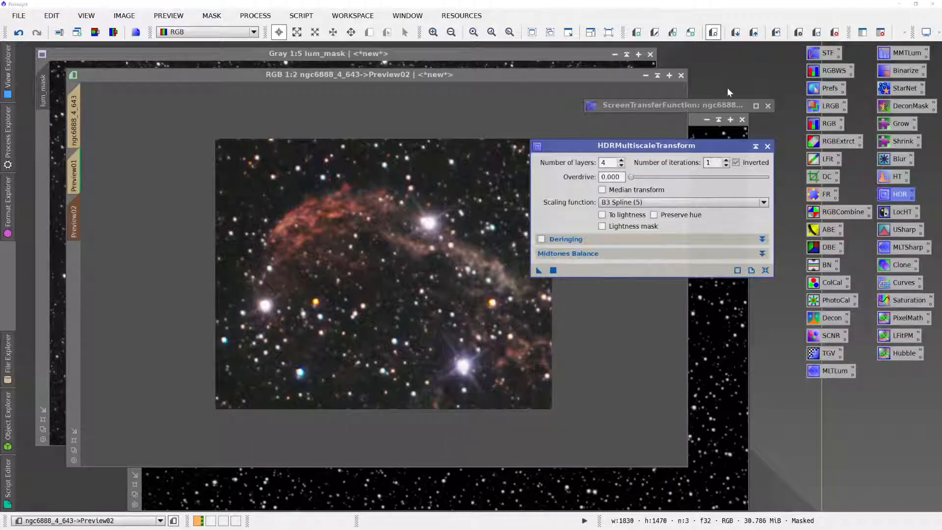
pyautogui.click(779, 38)
pyautogui.click(779, 38)
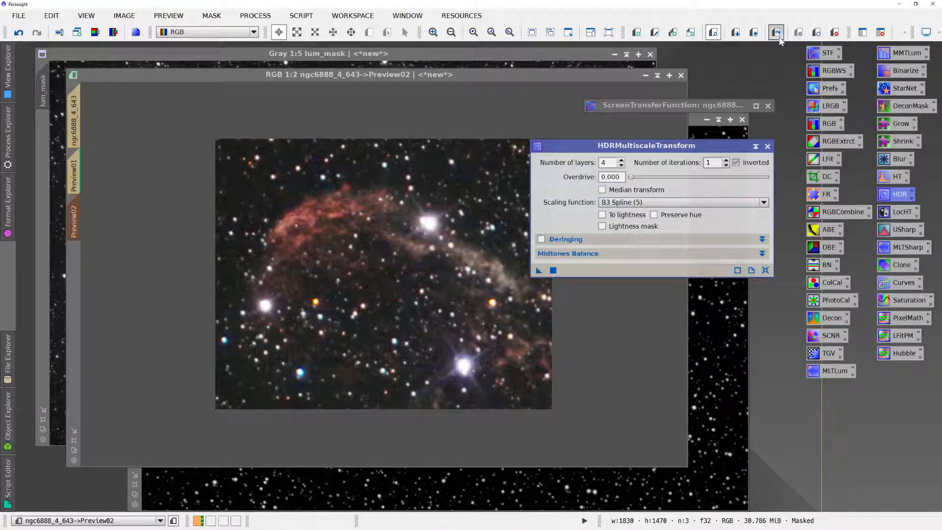
# - Reset the 4-layer trial on Preview02, set HDRMultiscaleTransform to 8 layers and apply it to that preview
pyautogui.click(780, 38)
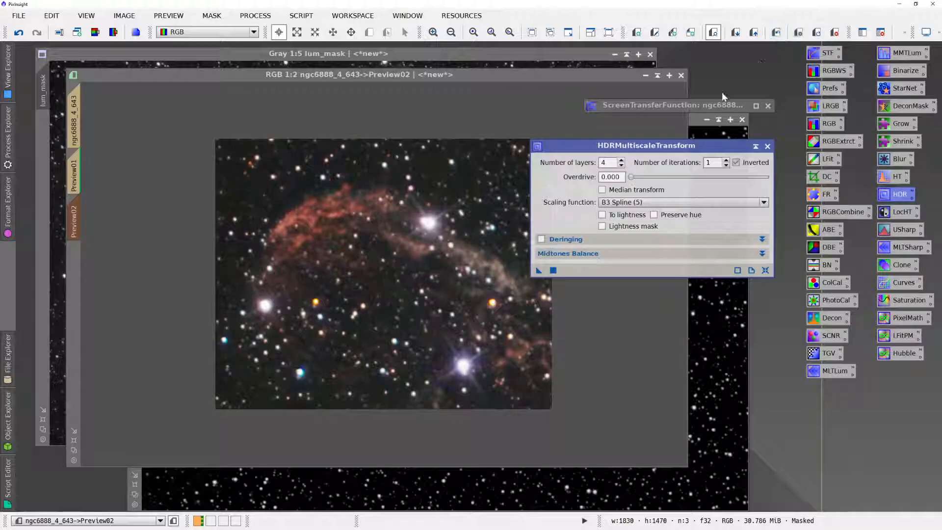
pyautogui.click(622, 160)
pyautogui.click(553, 271)
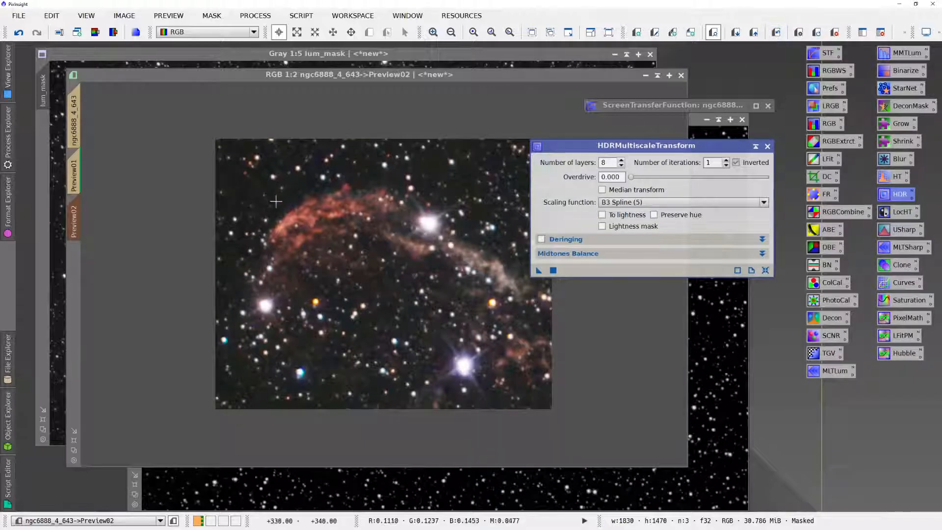
# - Apply the 8-layer HDRMultiscaleTransform to the full ngc6888_4_643 image, check the nebula in Preview02 and close the process
pyautogui.click(75, 139)
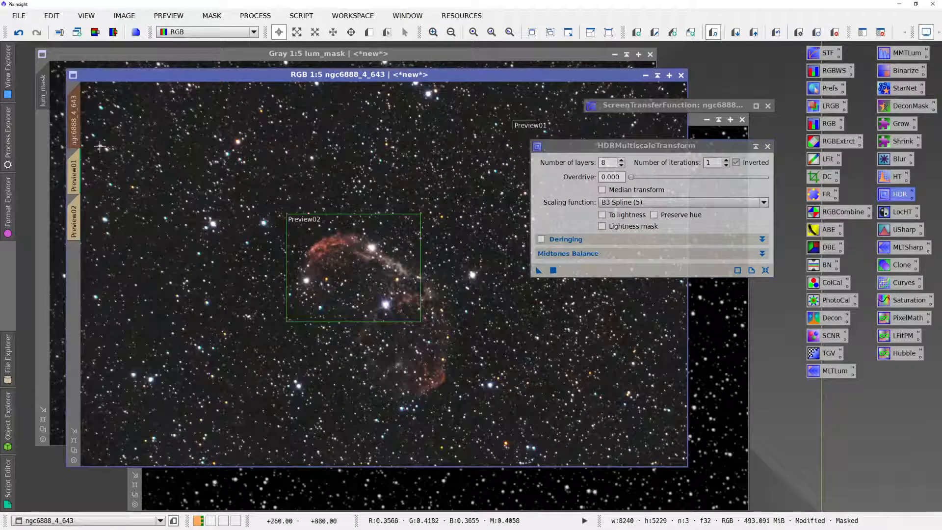
pyautogui.click(553, 271)
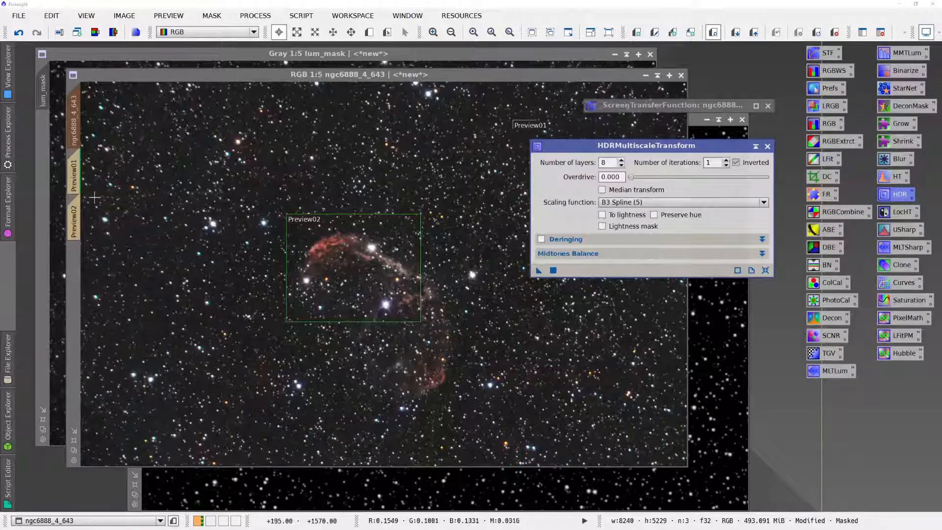
pyautogui.click(83, 212)
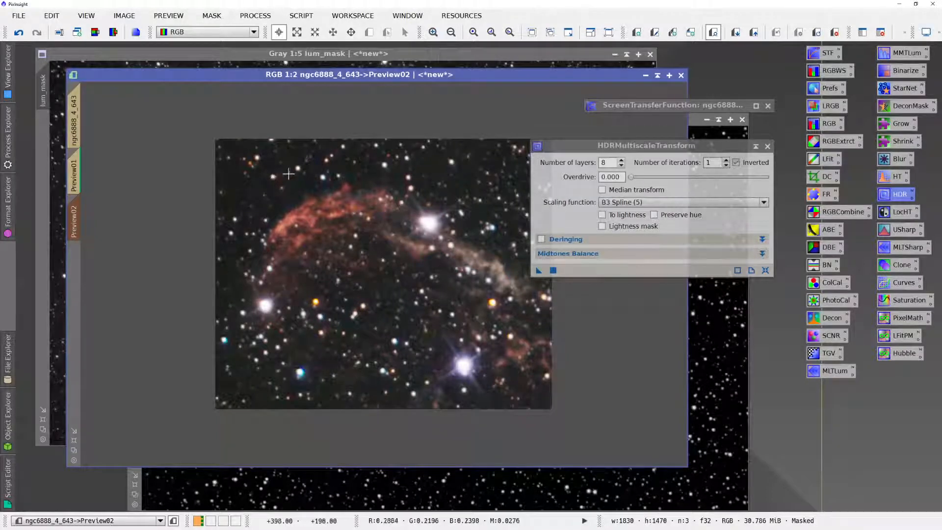
pyautogui.click(767, 146)
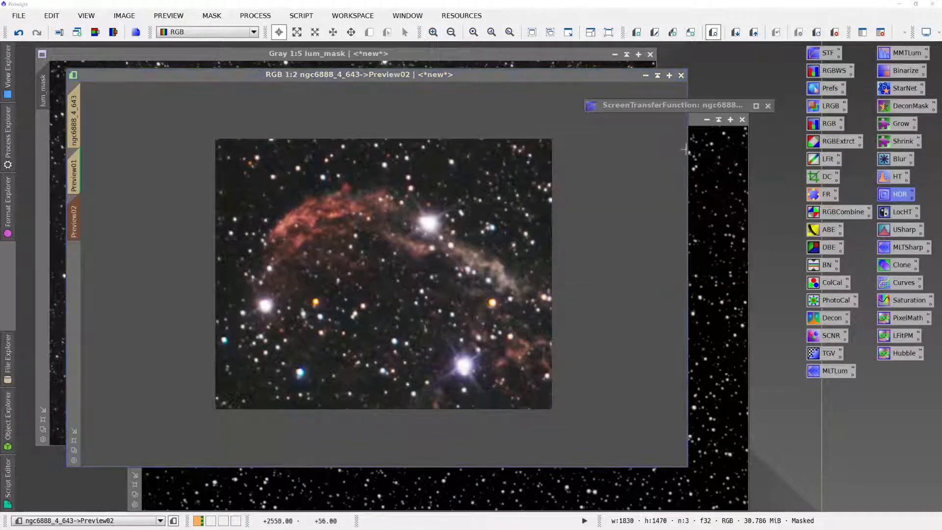
# - Replace the image's nebula mask with star_mask, not inverted, and briefly show the mask overlay to check its coverage
pyautogui.click(212, 15)
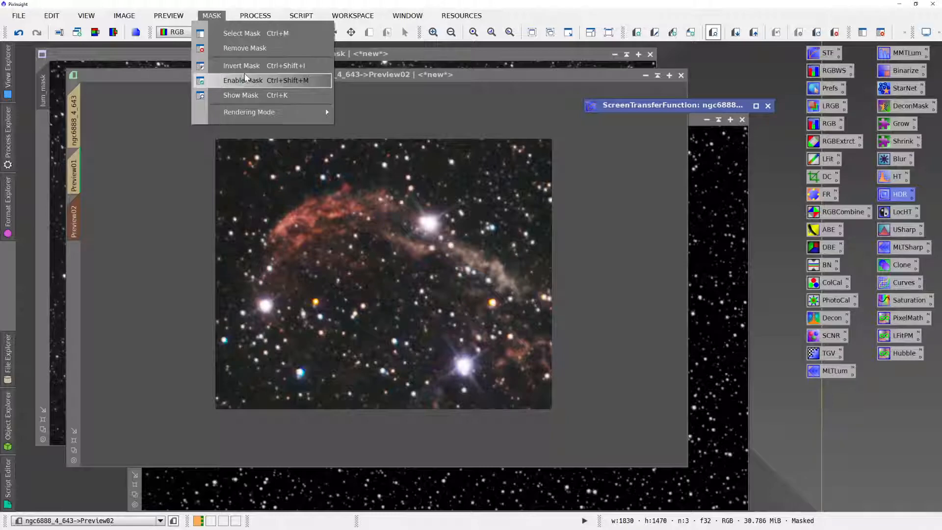
pyautogui.click(249, 35)
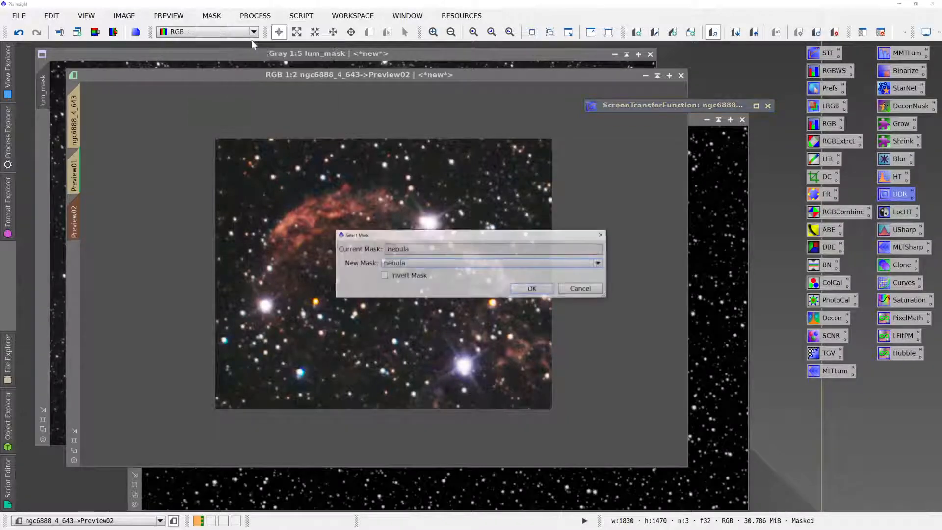
pyautogui.click(417, 264)
pyautogui.click(424, 304)
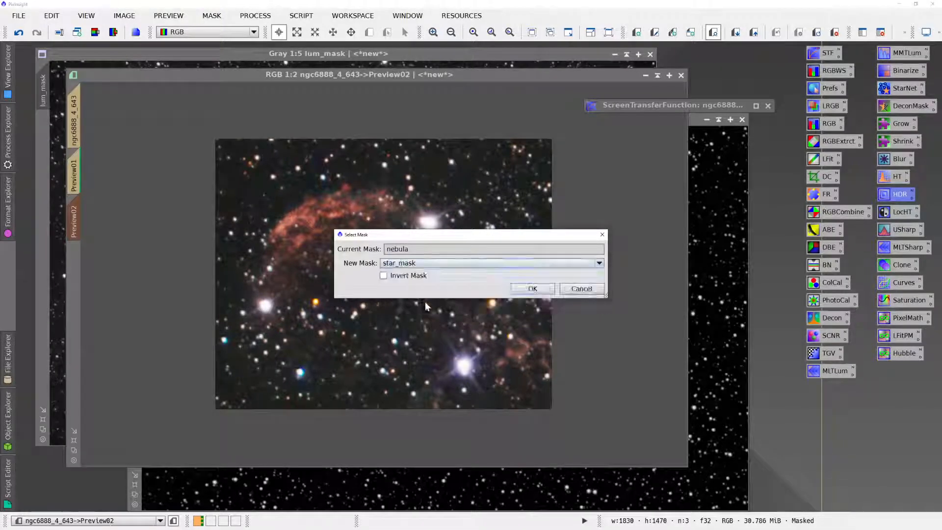
pyautogui.click(532, 289)
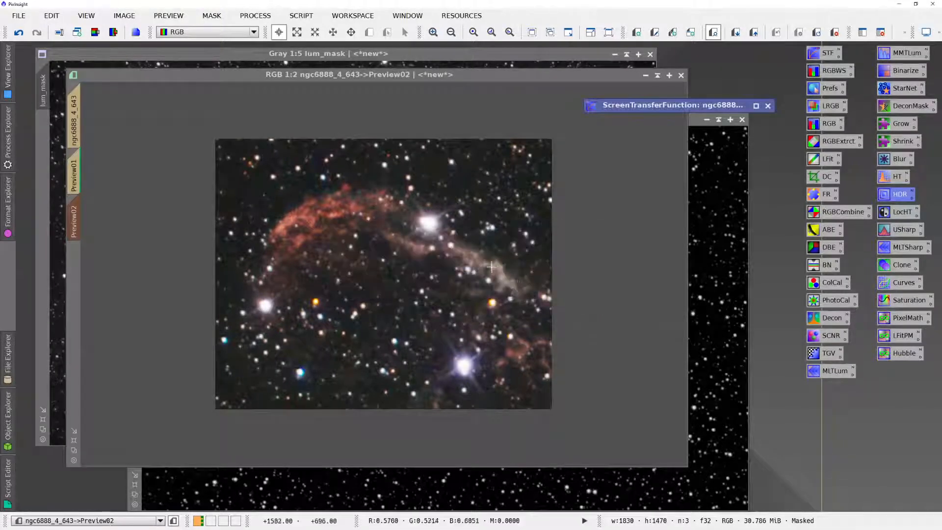
pyautogui.hotkey('ctrl', 'k')
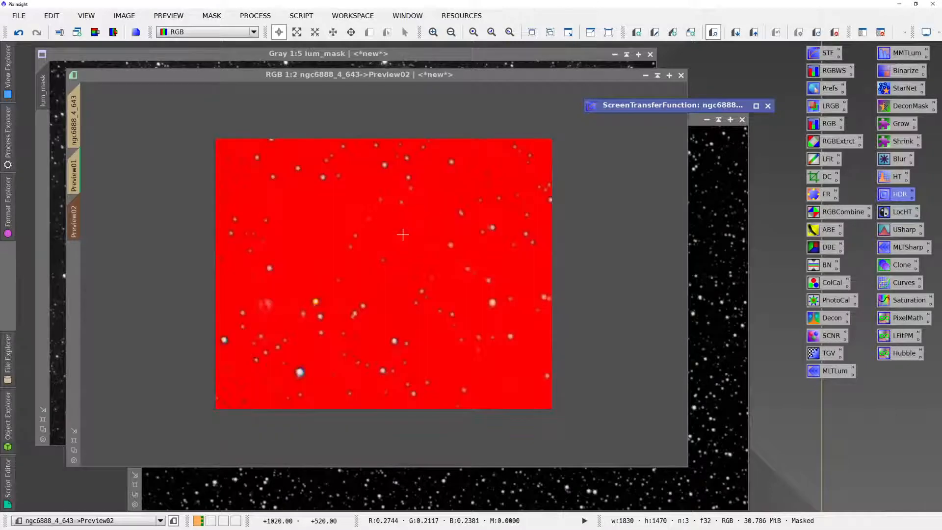
pyautogui.hotkey('ctrl', 'k')
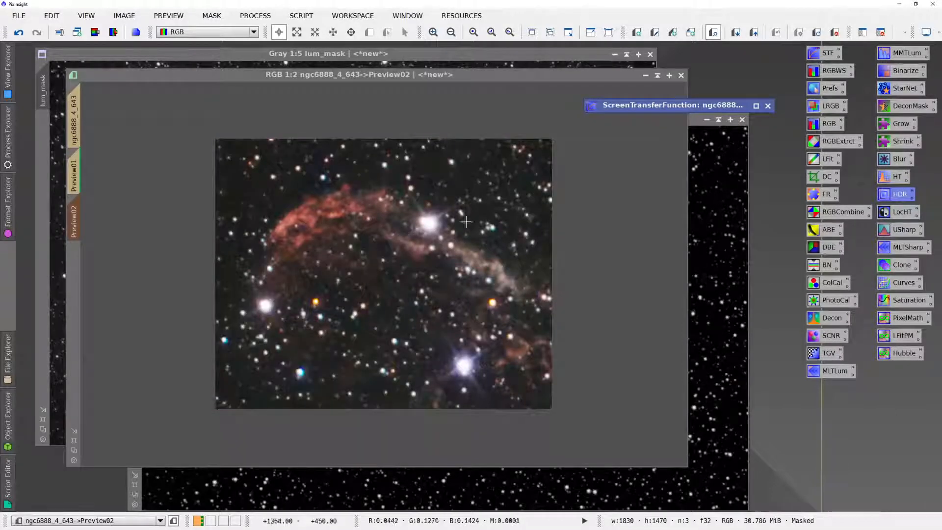
# - Open the saved MLTSharp MultiscaleLinearTransform and compare its sharpening on Preview02 in a real-time preview, then close that preview
pyautogui.click(899, 248)
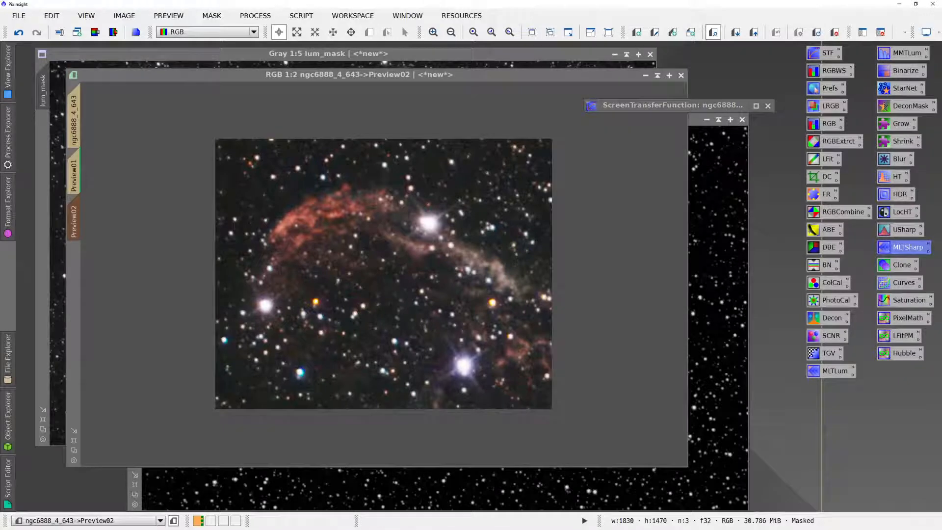
pyautogui.doubleClick(899, 247)
pyautogui.moveTo(253, 184); pyautogui.dragTo(684, 109)
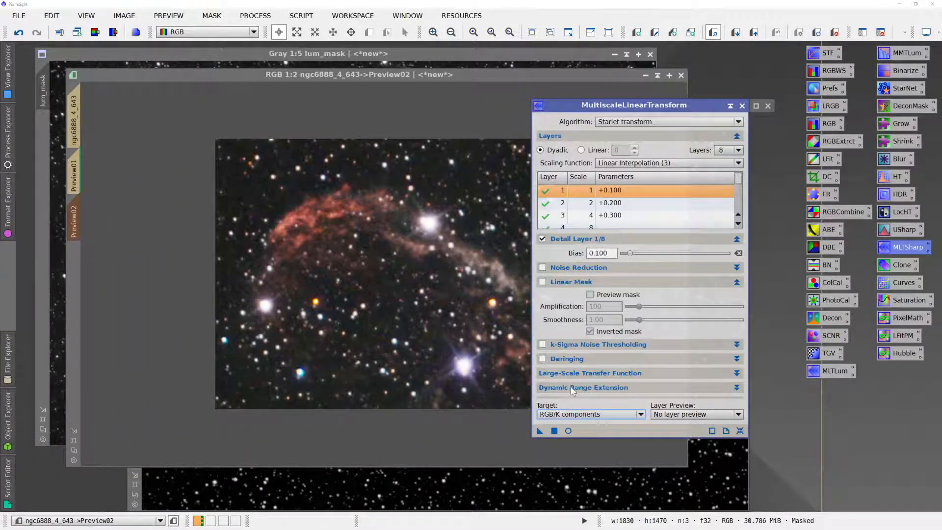
pyautogui.click(568, 430)
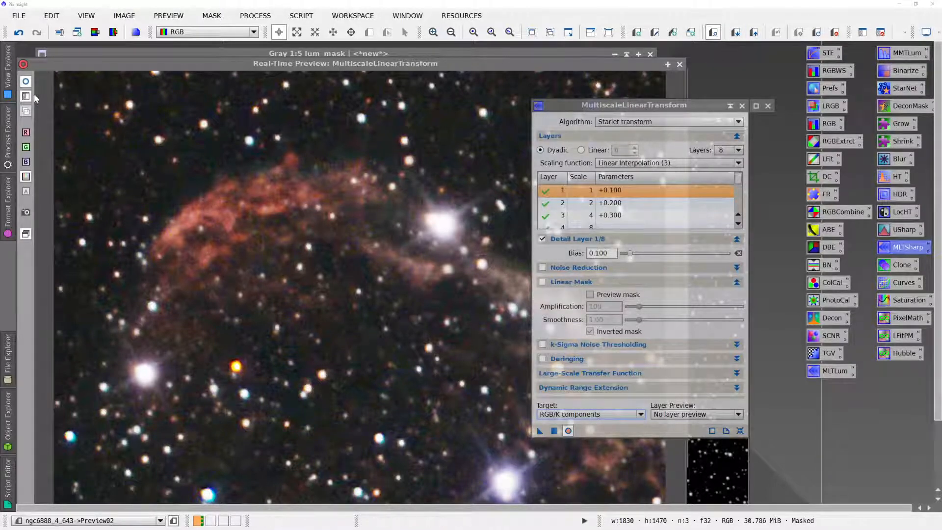
pyautogui.click(26, 82)
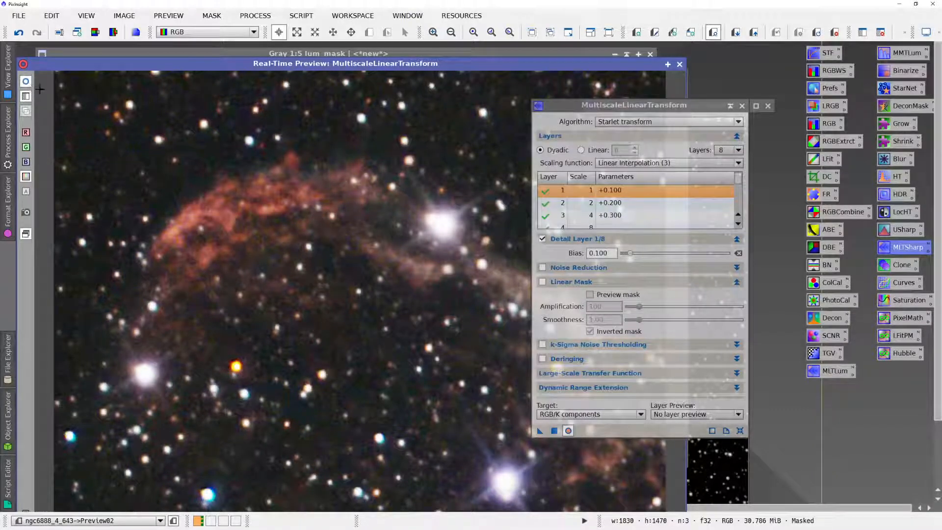
pyautogui.click(679, 65)
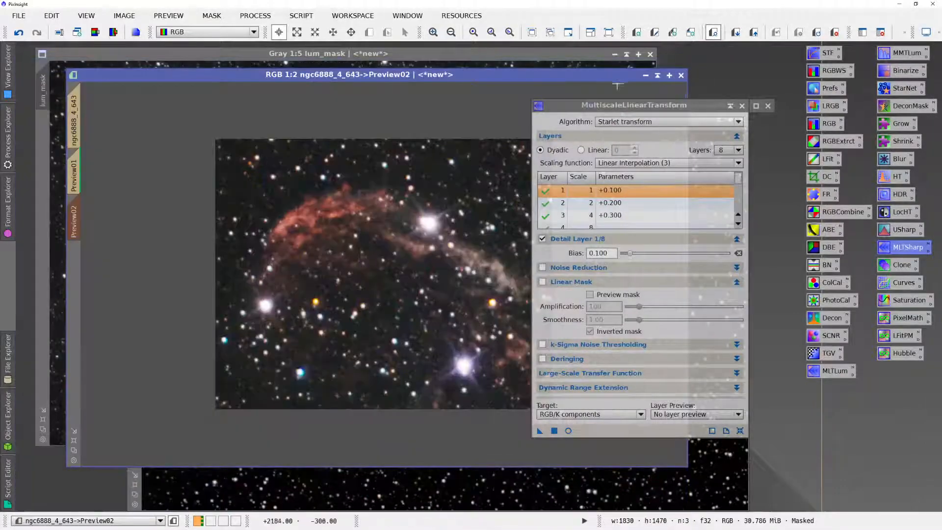
# - Apply the MultiscaleLinearTransform sharpening to the full ngc6888_4_643 image and close the process
pyautogui.click(73, 118)
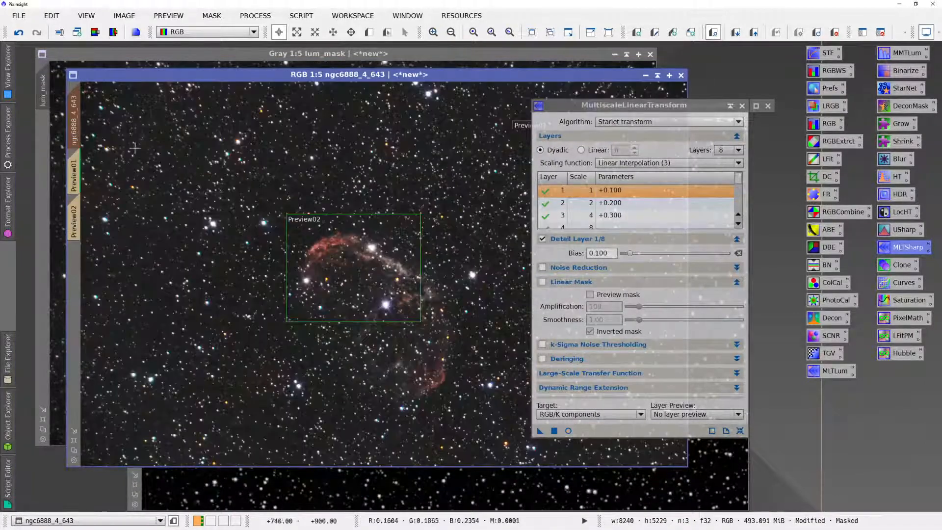
pyautogui.click(554, 430)
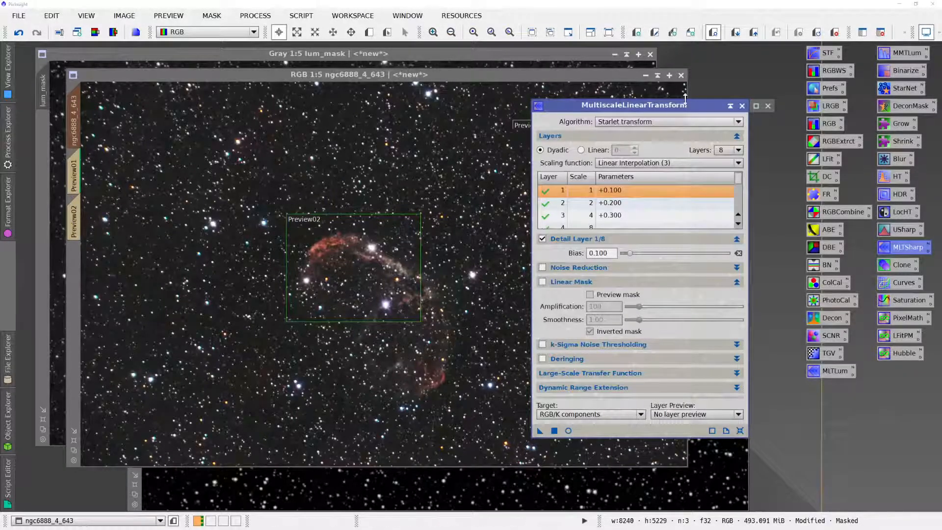
pyautogui.click(742, 106)
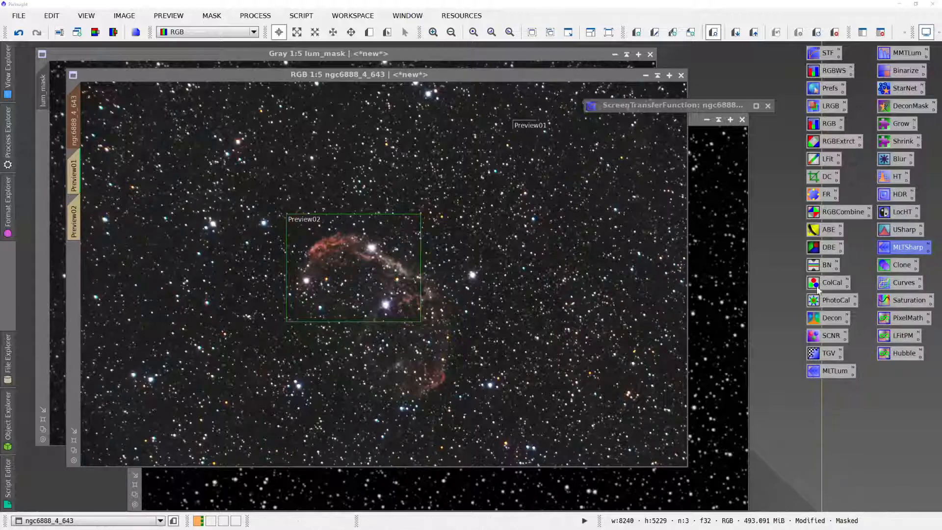
# - Open PixelMath and enter the RGB/K expression max(nebula, star_mask)
pyautogui.doubleClick(887, 322)
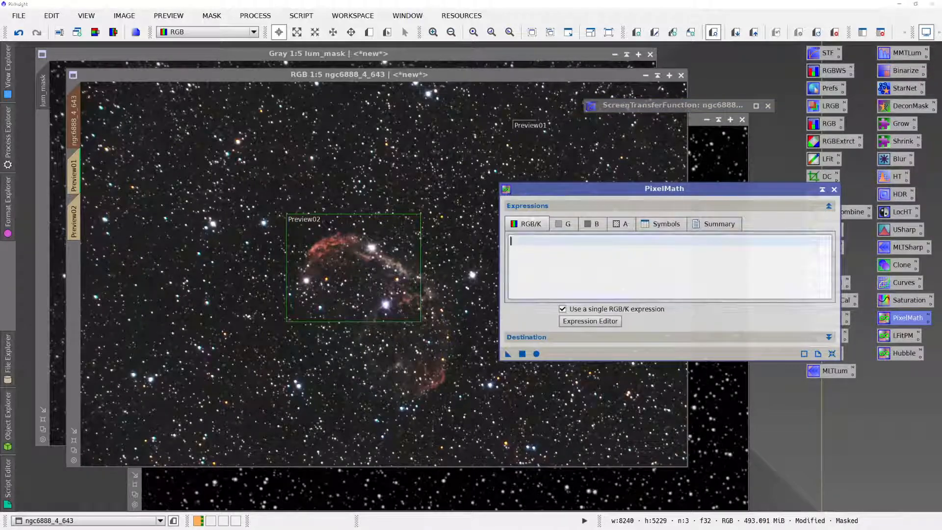
pyautogui.write('max(')
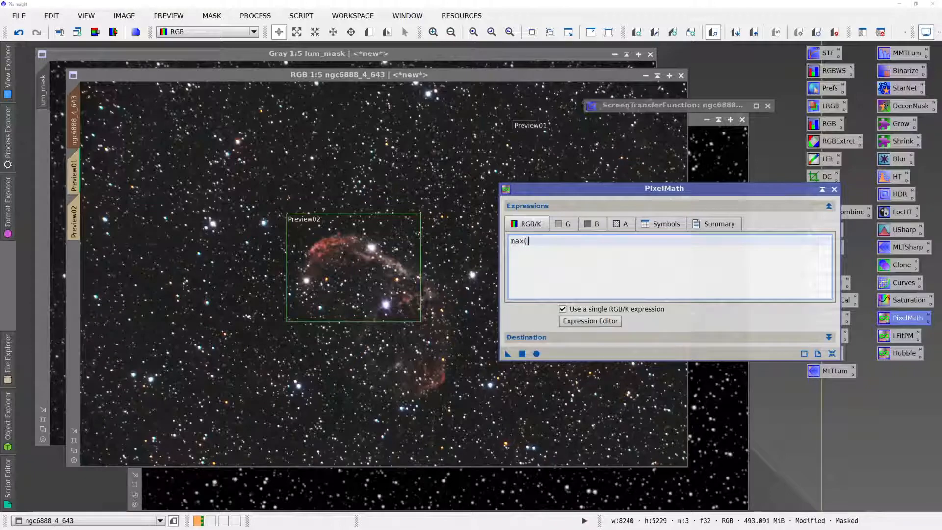
pyautogui.write('nebula, star_mask)')
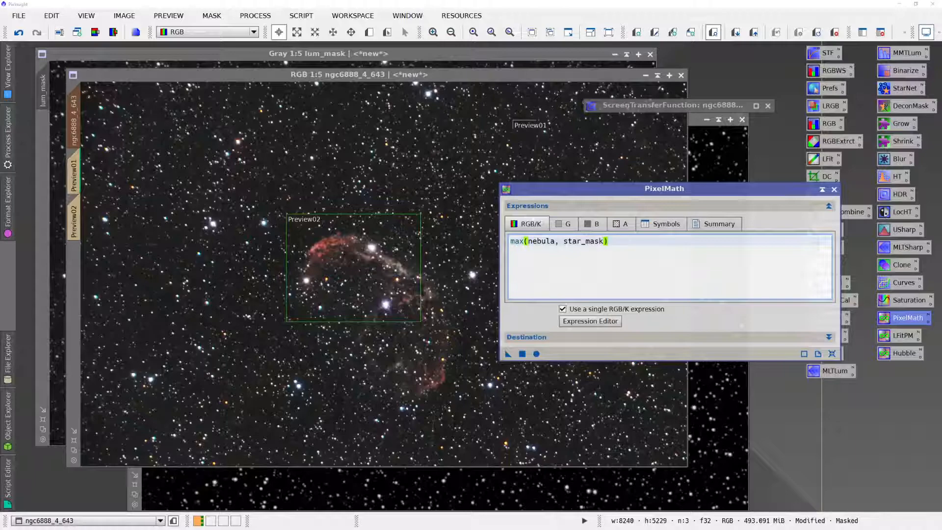
# - Set PixelMath to create a new image named magic_mask, execute it and move the new image clear of the process window
pyautogui.click(567, 336)
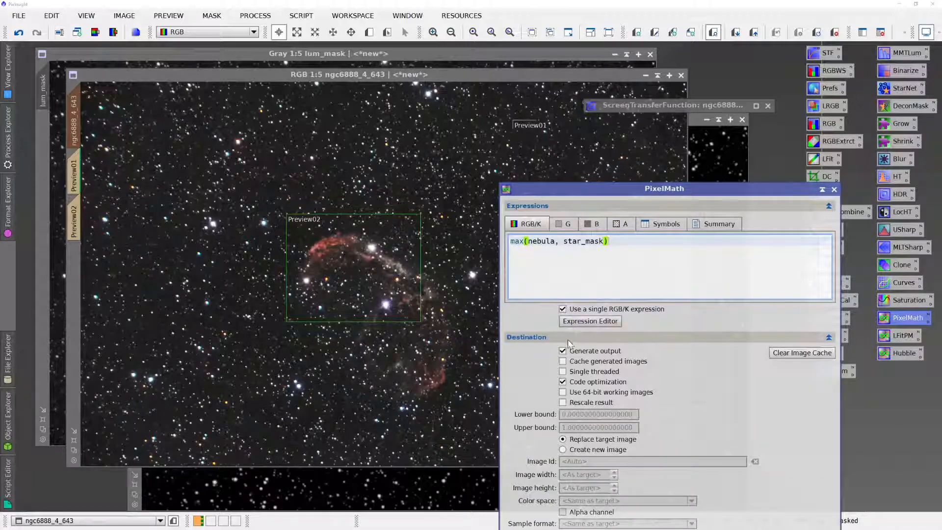
pyautogui.moveTo(566, 191); pyautogui.dragTo(547, 119)
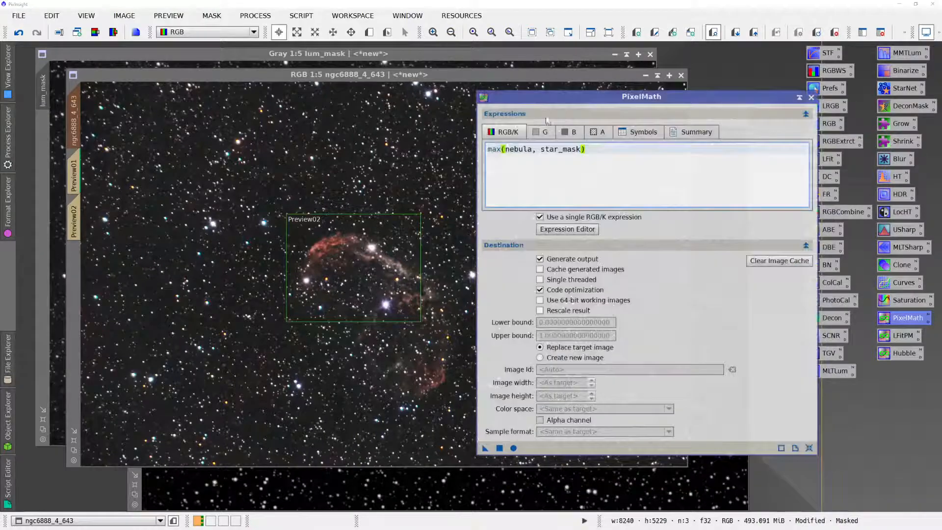
pyautogui.click(539, 357)
pyautogui.click(538, 369)
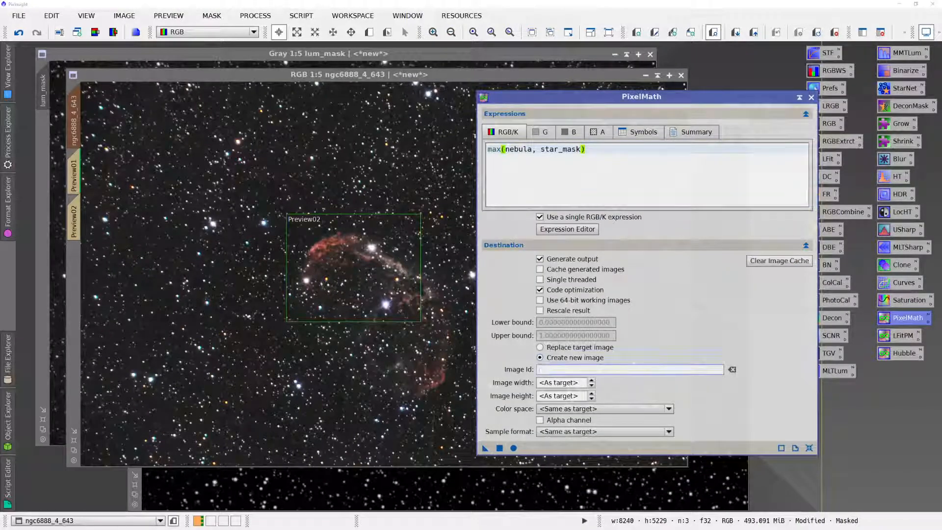
pyautogui.write('magic_mask')
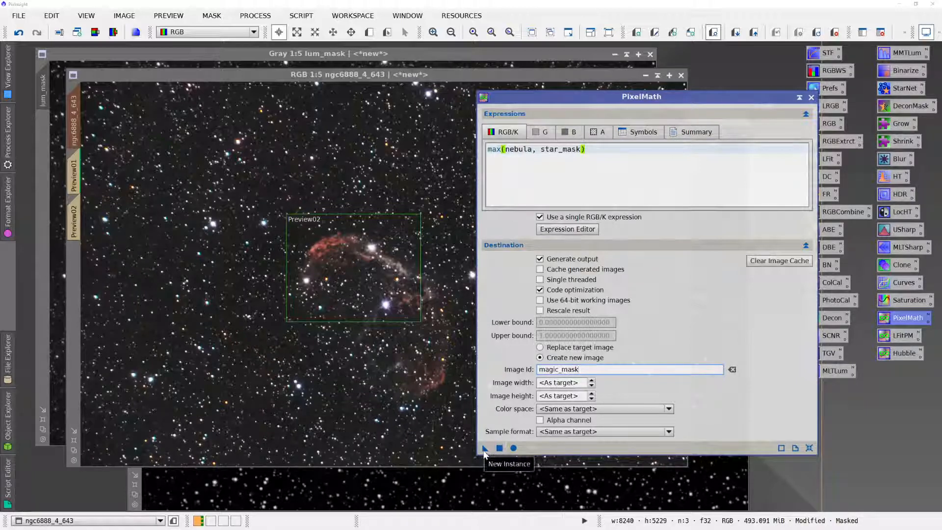
pyautogui.moveTo(499, 449); pyautogui.dragTo(444, 432)
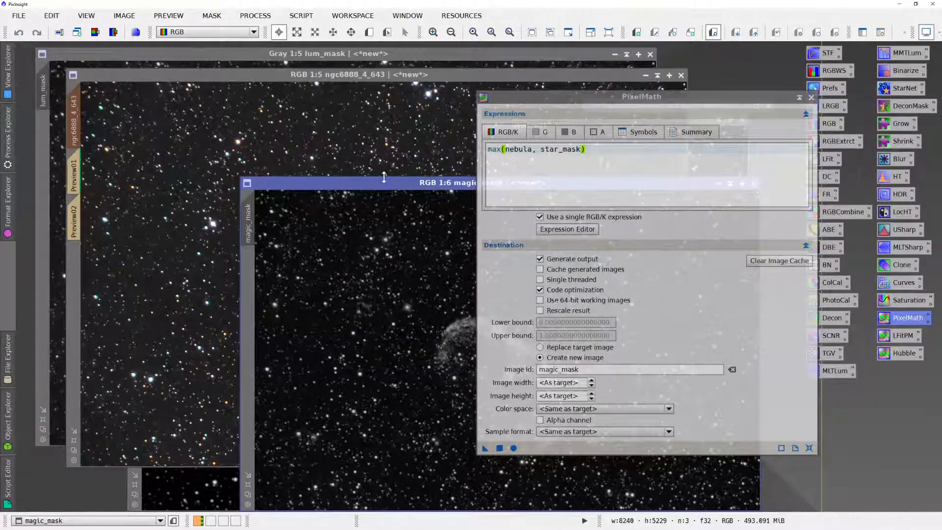
pyautogui.moveTo(384, 180); pyautogui.dragTo(260, 117)
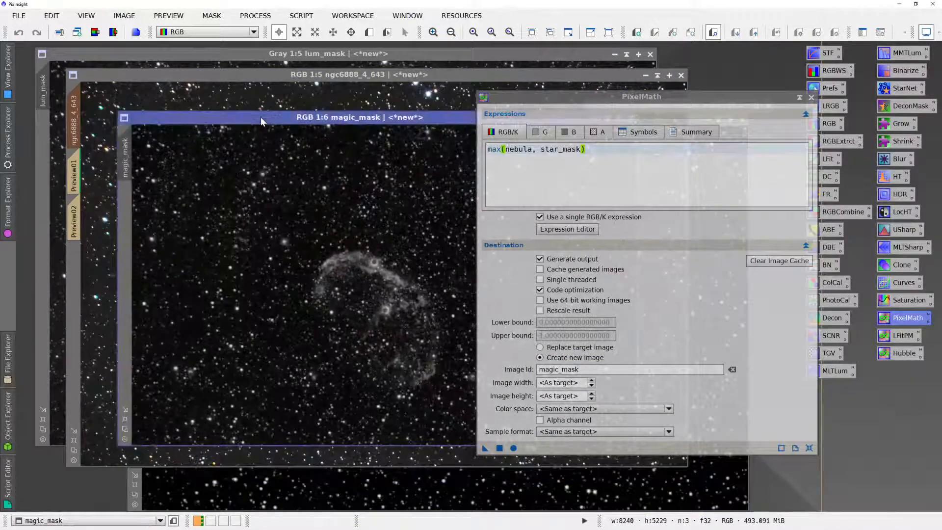
# - Assign magic_mask, not inverted, as the new mask of the ngc6888_4_643 image in place of star_mask
pyautogui.click(278, 76)
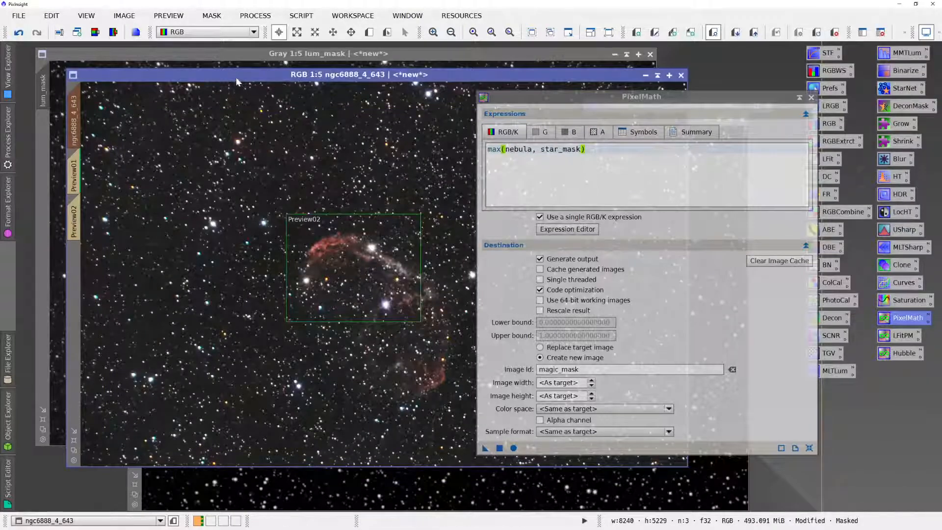
pyautogui.click(211, 15)
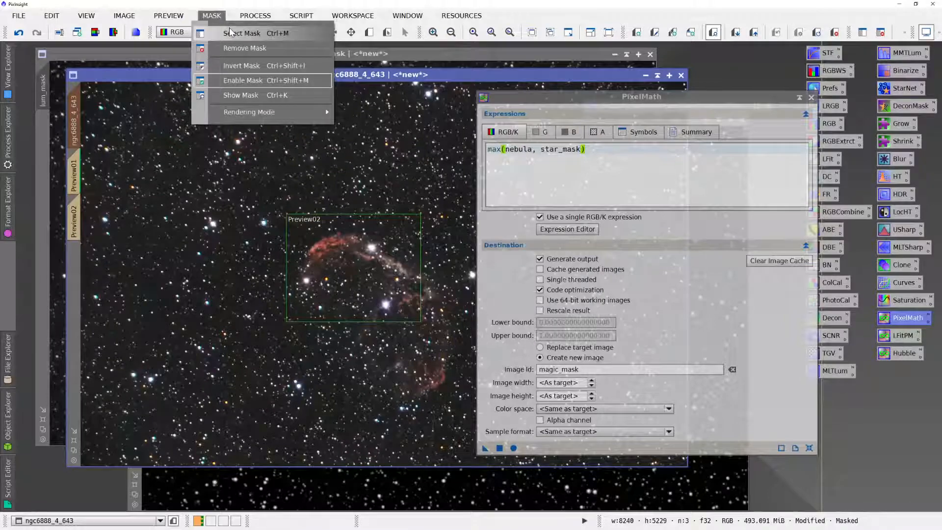
pyautogui.click(229, 33)
pyautogui.click(405, 263)
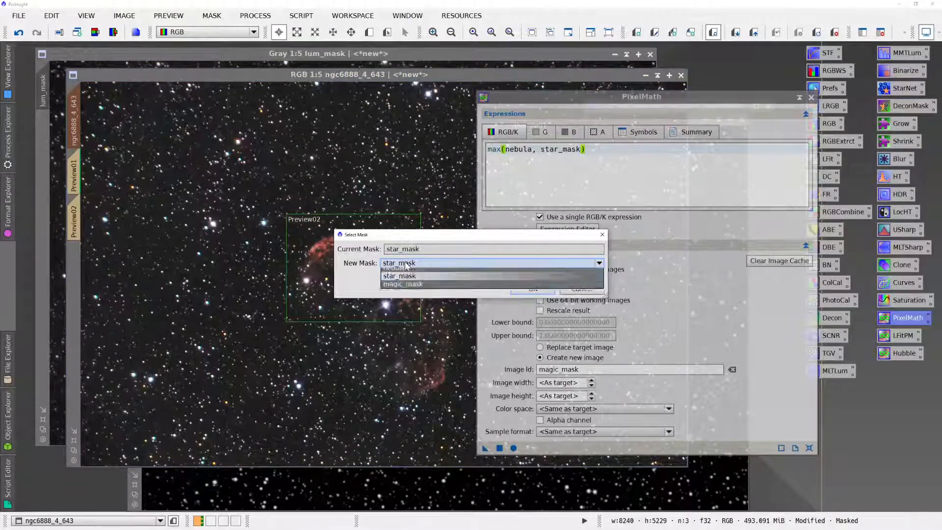
pyautogui.click(412, 314)
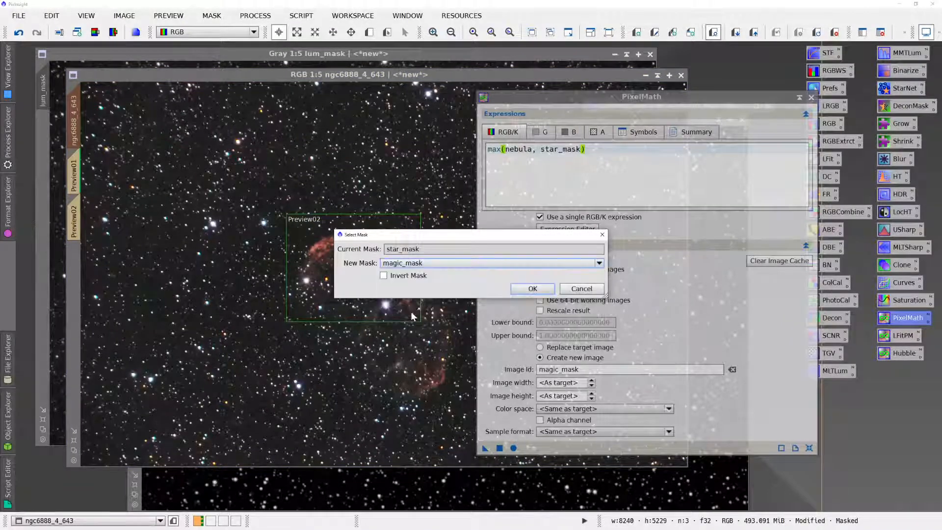
pyautogui.click(544, 289)
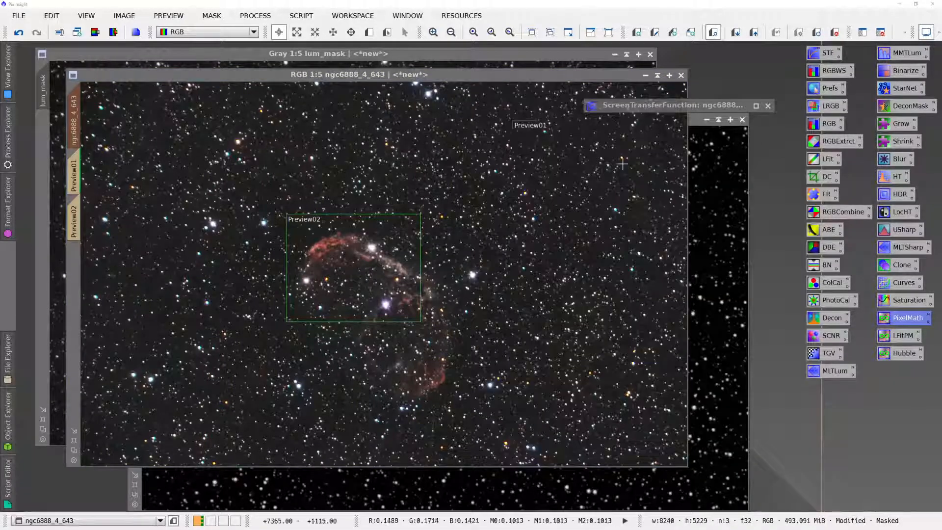
# - Show the magic_mask overlay on the ngc6888_4_643 image, invert the mask to expose the background, and hide the overlay
pyautogui.hotkey('ctrl', 'k')
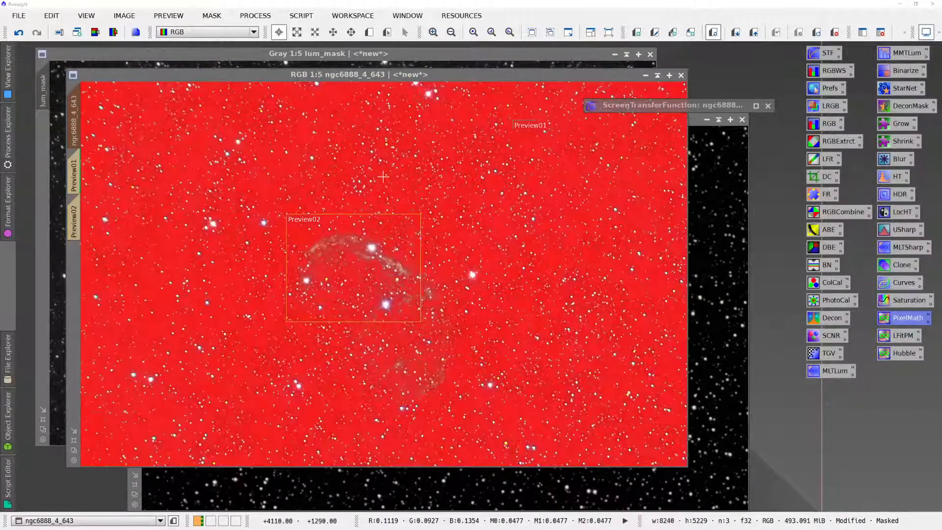
pyautogui.hotkey('ctrl', 'i')
pyautogui.hotkey('ctrl', 'k')
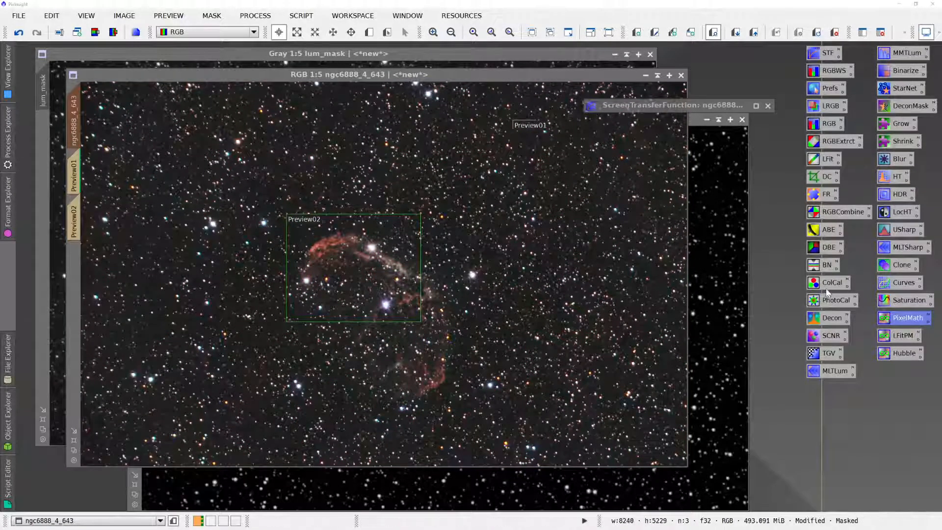
# - Open CurvesTransformation with a real-time preview and lower the shadows of the RGB/K curve to about 0.174 at input 0.205
pyautogui.doubleClick(881, 284)
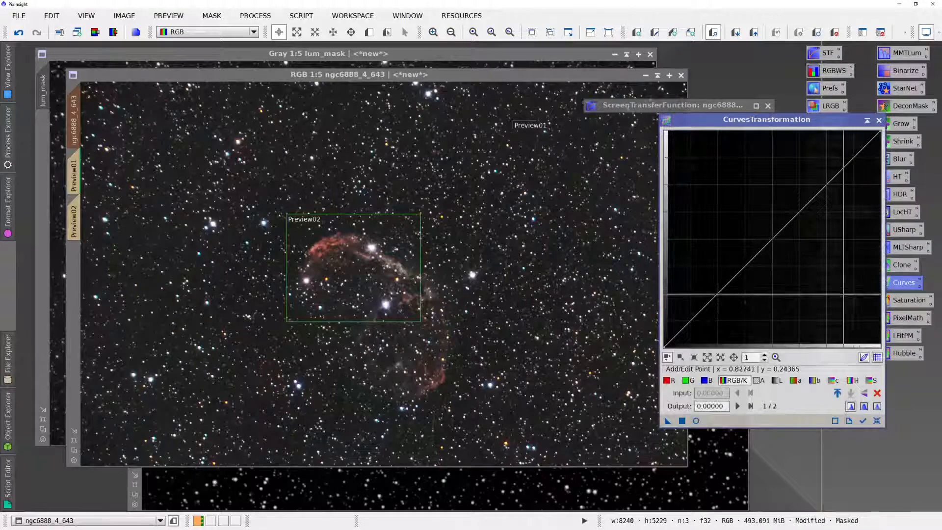
pyautogui.click(696, 420)
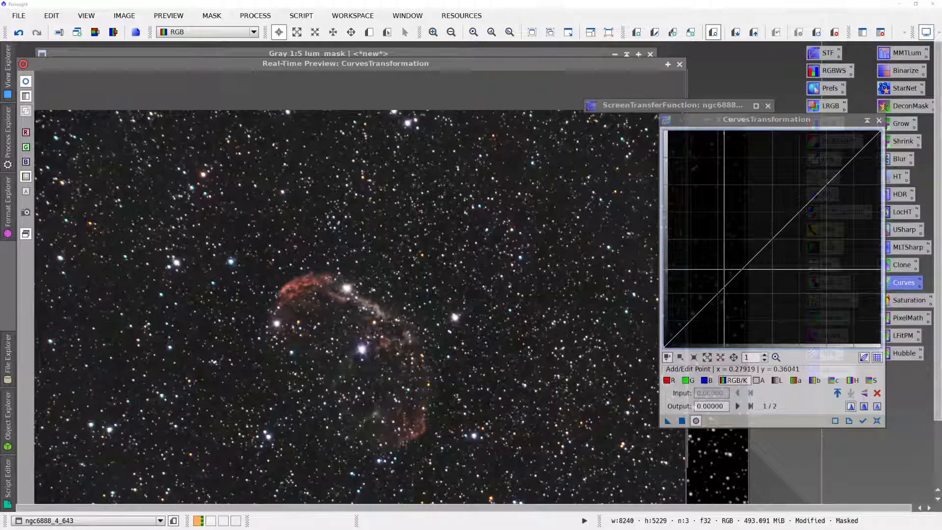
pyautogui.click(706, 305)
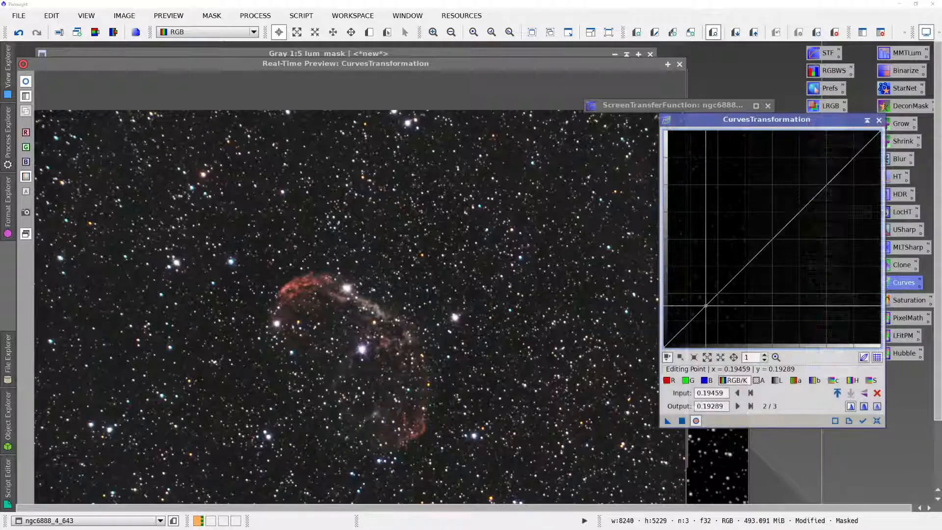
pyautogui.moveTo(706, 305)
pyautogui.mouseDown()
pyautogui.moveTo(709, 320)
pyautogui.moveTo(708, 310)
pyautogui.mouseUp()
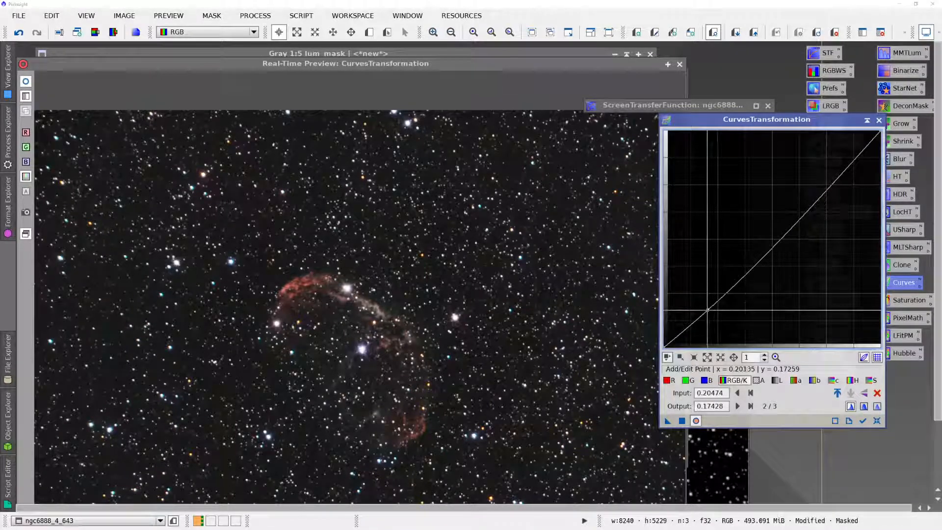
# - Move CurvesTransformation clear of the preview and switch to the browser to examine the reference Crescent Nebula picture
pyautogui.press('super+shift+Left')
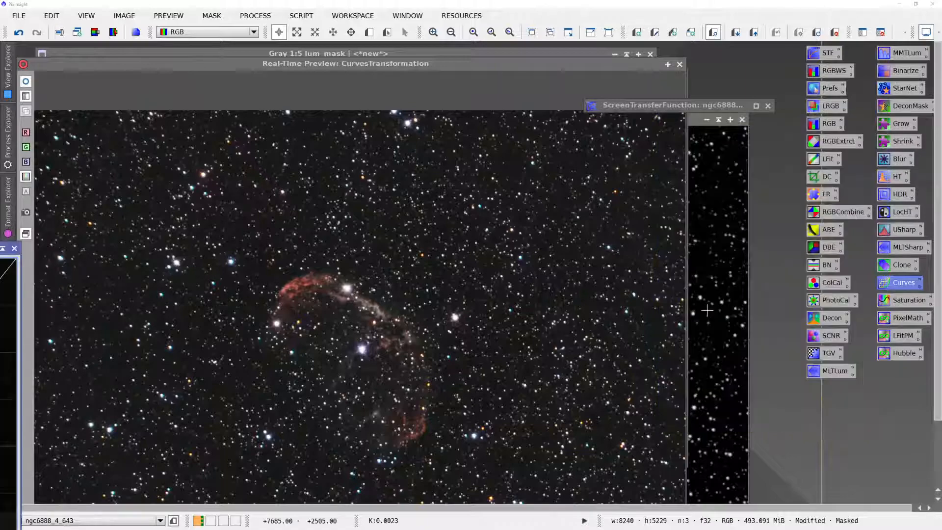
pyautogui.press('super+shift+Right')
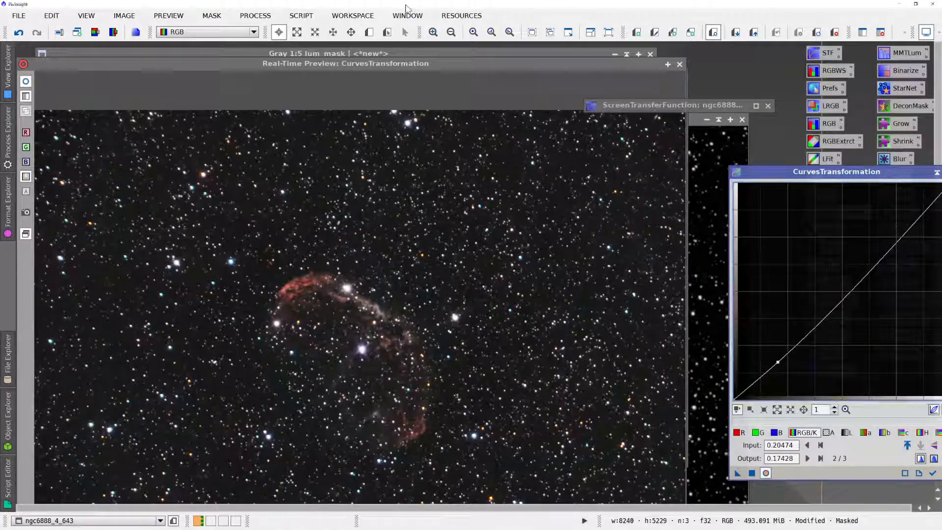
pyautogui.hotkey('alt', 'Tab')
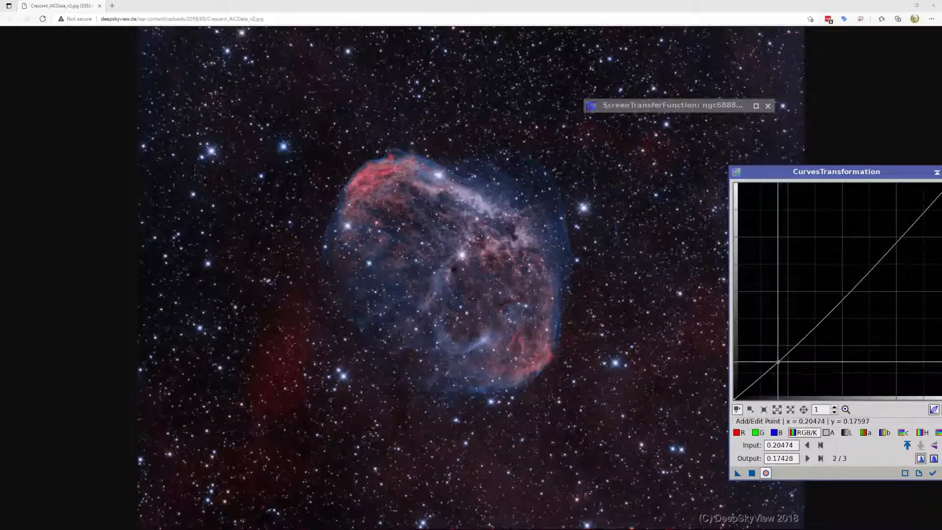
# - Lower the RGB/K curve point to about 0.142 at input 0.206, apply the curve to ngc6888_4_643 in PixInsight and close the real-time preview
pyautogui.moveTo(778, 361); pyautogui.dragTo(778, 368)
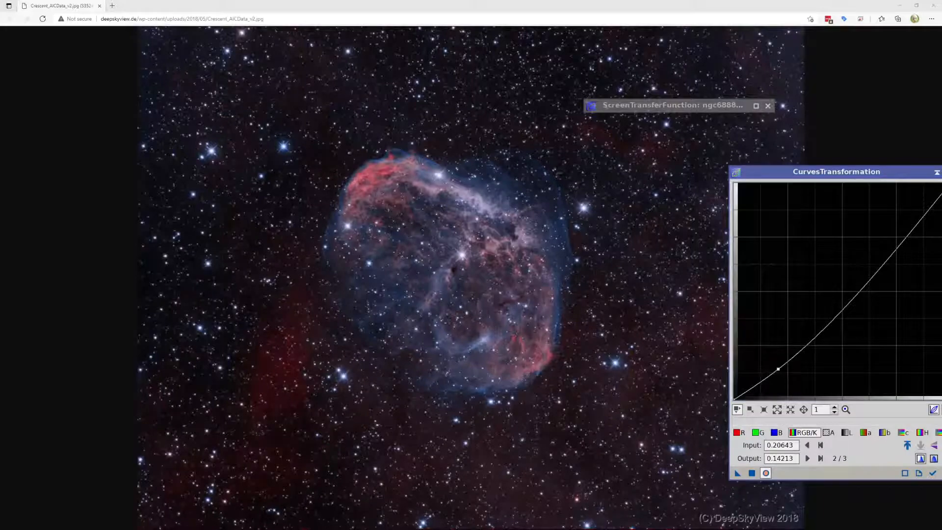
pyautogui.hotkey('alt', 'Tab')
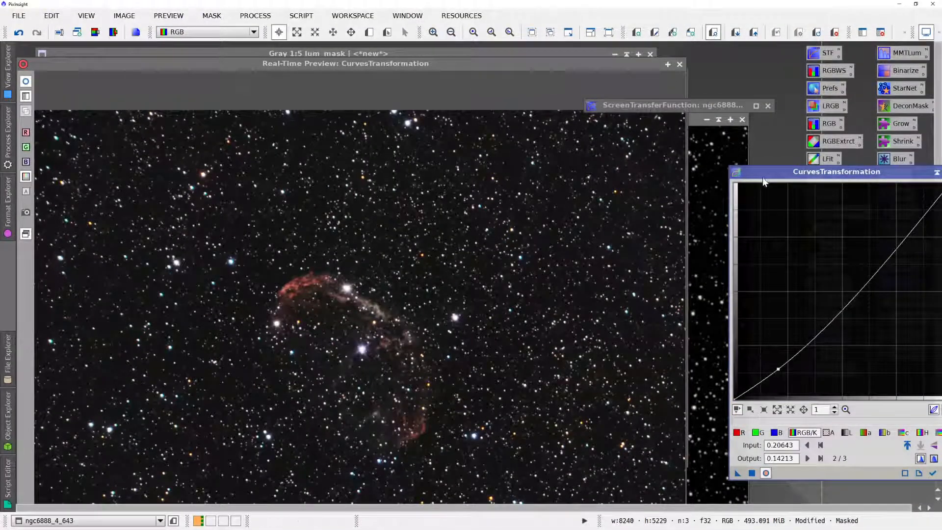
pyautogui.click(752, 473)
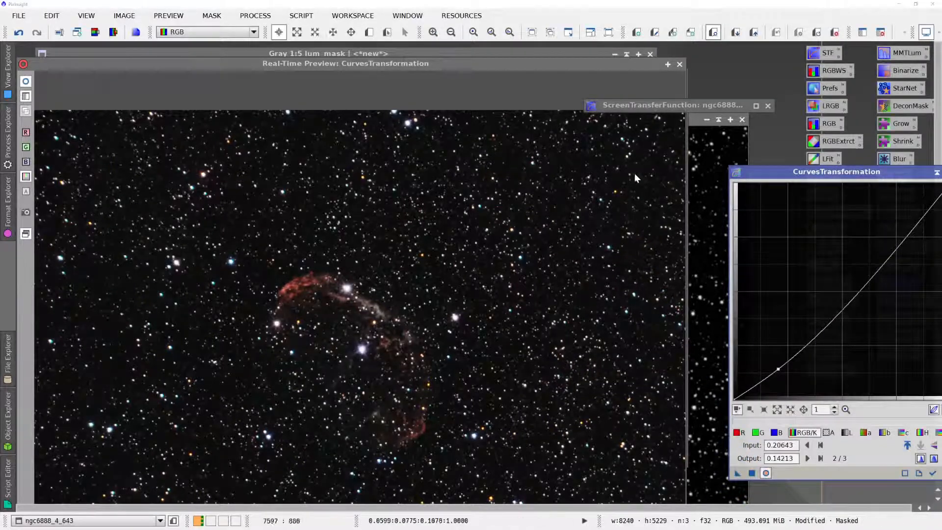
pyautogui.click(679, 65)
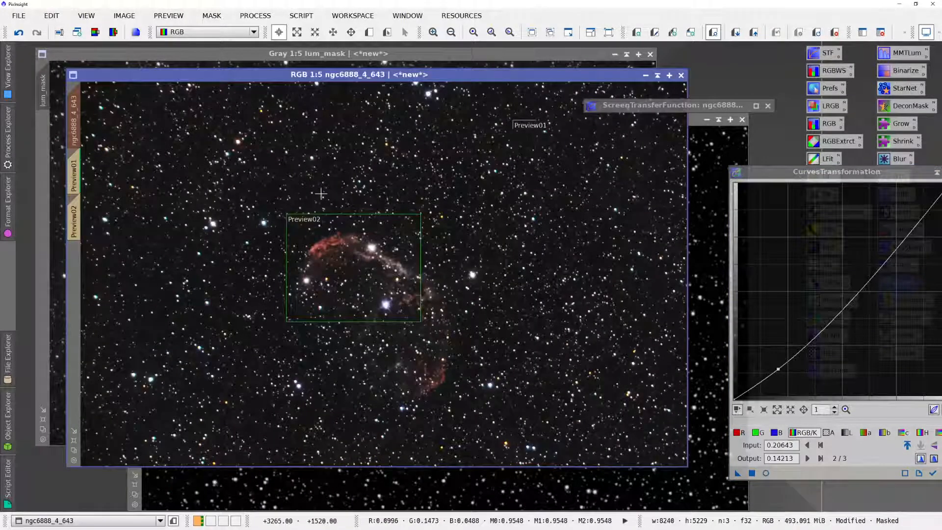
# - Invert magic_mask back so the background is protected, with its overlay hidden, and reset CurvesTransformation to its defaults
pyautogui.hotkey('ctrl', 'i')
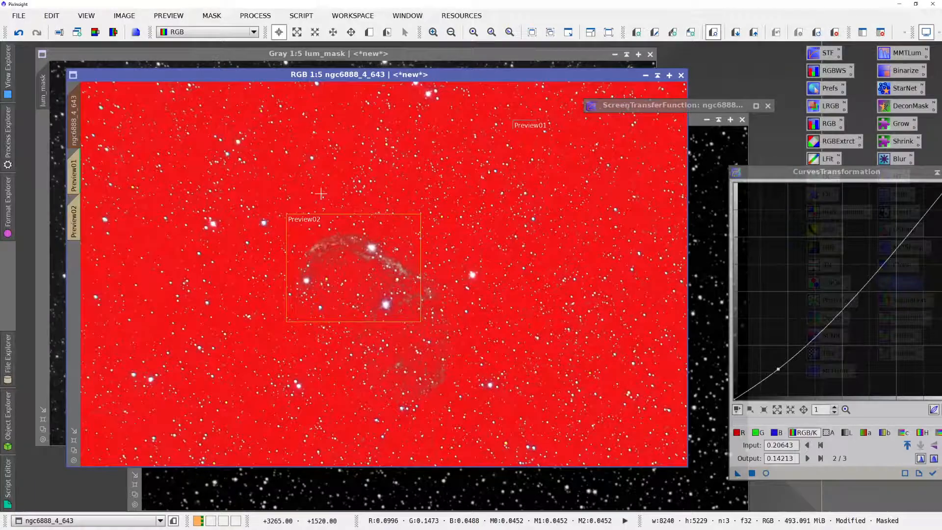
pyautogui.hotkey('ctrl', 'k')
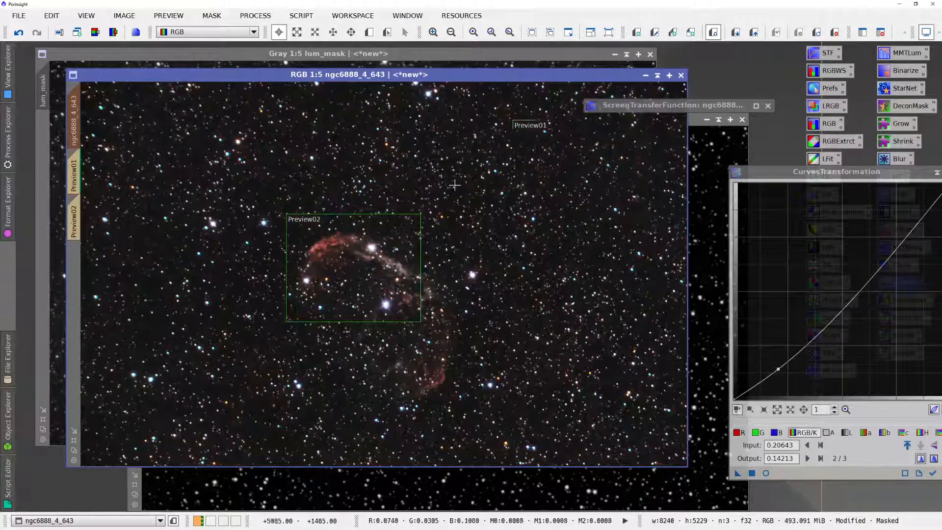
pyautogui.moveTo(816, 175); pyautogui.dragTo(696, 157)
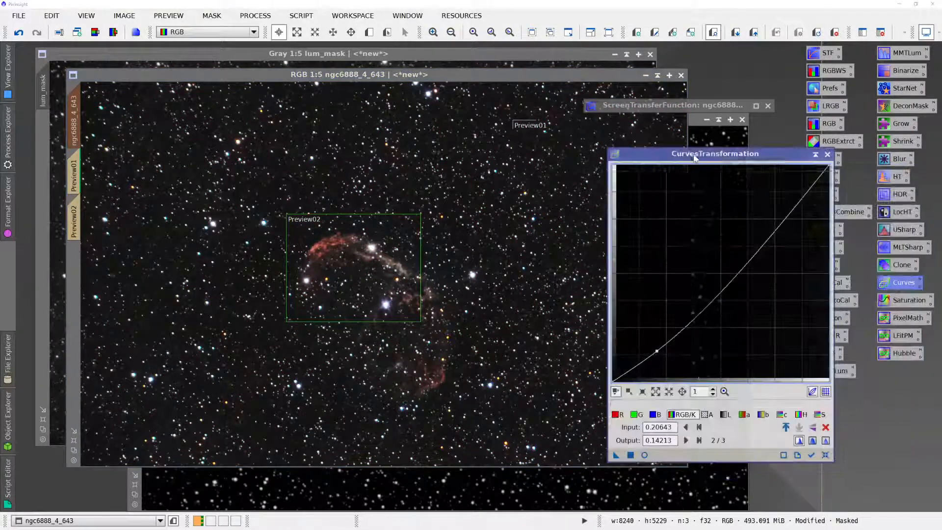
pyautogui.click(826, 454)
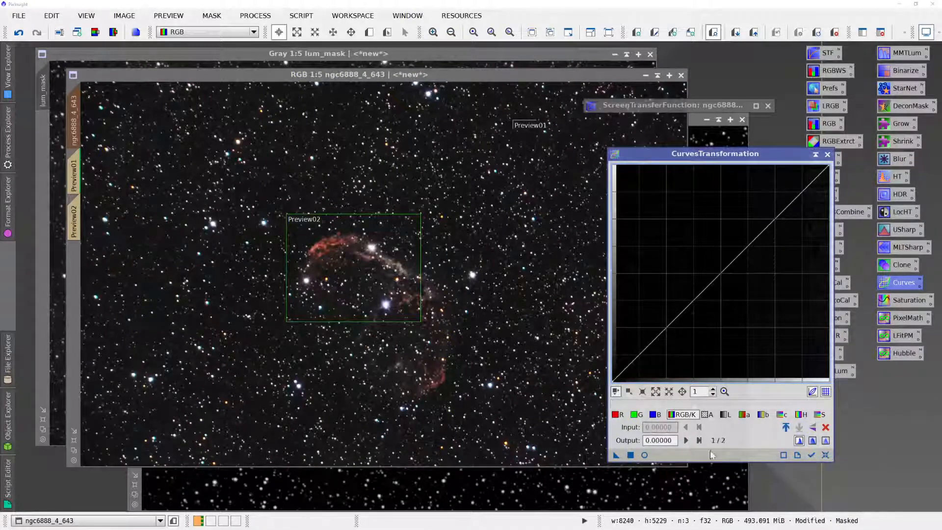
# - Start the real-time preview and raise the midtones of the lightness (L) curve to about 0.565 at input 0.475
pyautogui.click(645, 457)
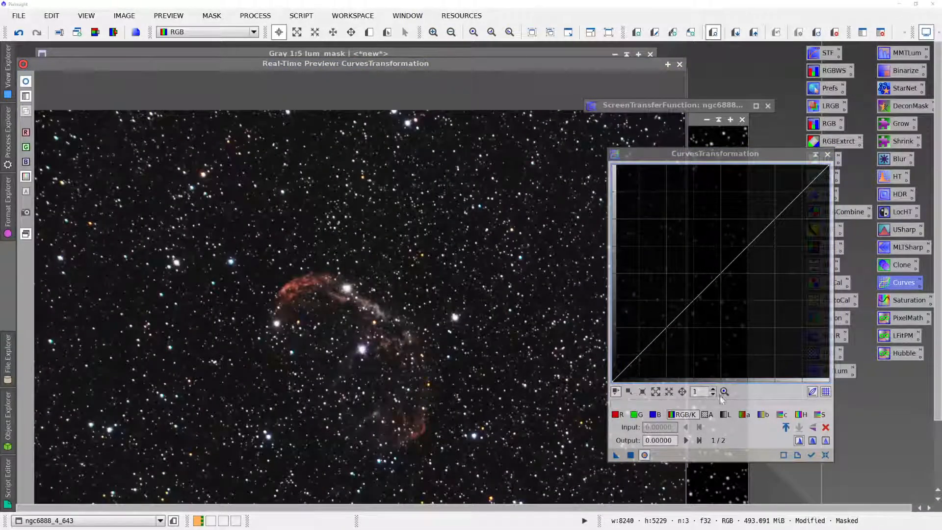
pyautogui.click(723, 414)
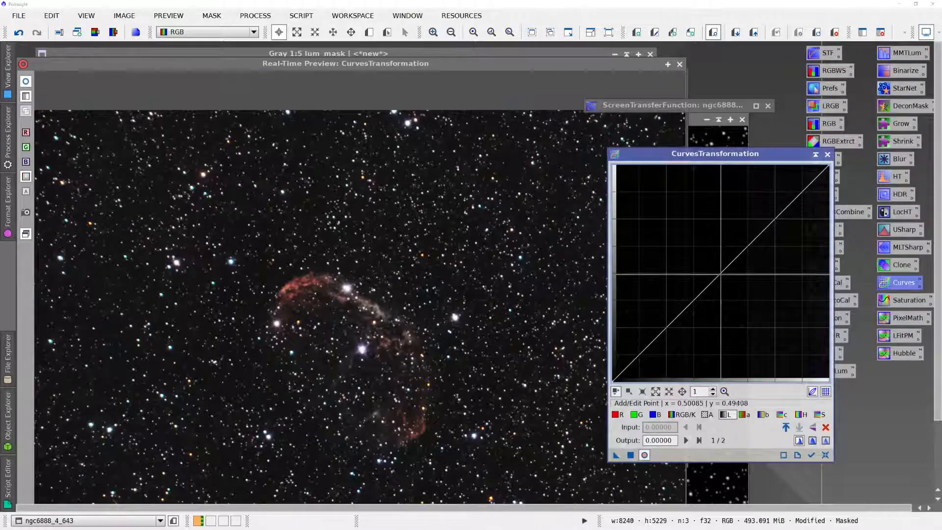
pyautogui.moveTo(720, 273); pyautogui.dragTo(715, 259)
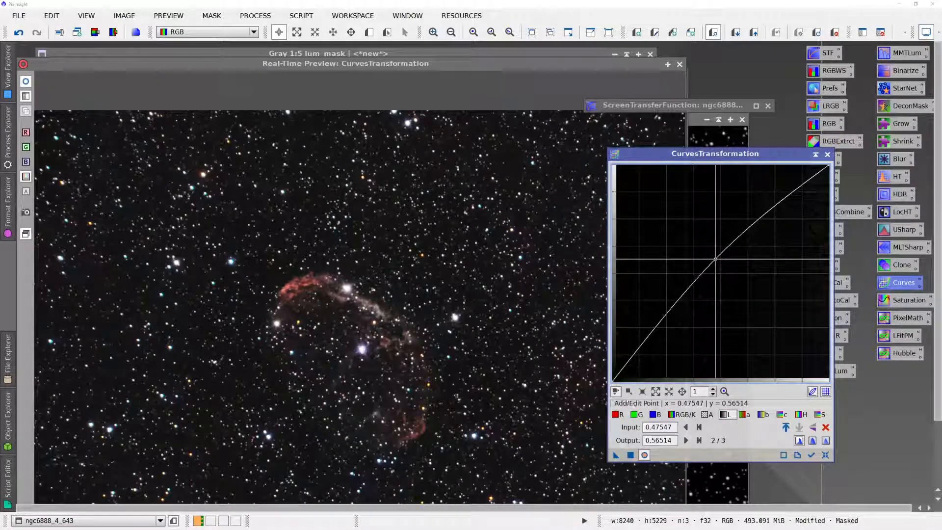
# - Raise the saturation (S) curve slightly around its middle, to about 0.501 at input 0.482
pyautogui.click(818, 414)
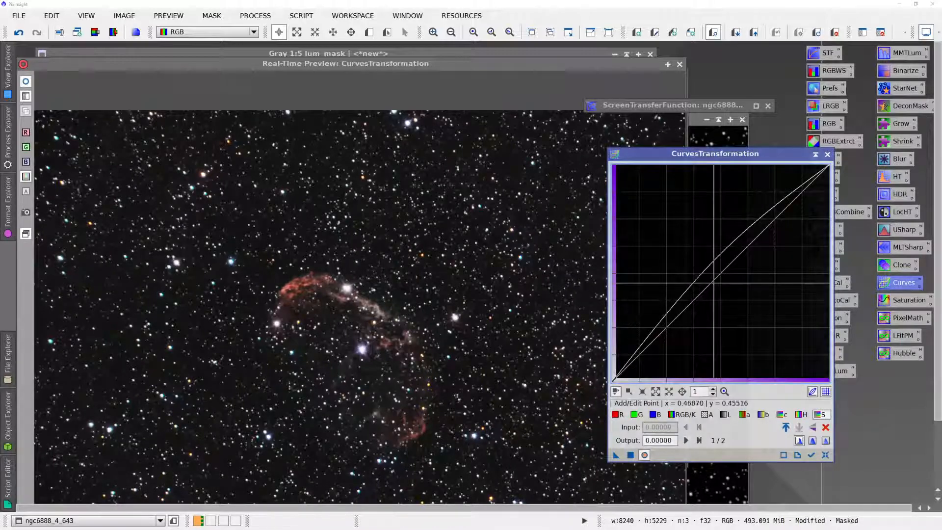
pyautogui.click(712, 280)
pyautogui.moveTo(712, 280)
pyautogui.mouseDown()
pyautogui.moveTo(692, 240)
pyautogui.moveTo(712, 269)
pyautogui.mouseUp()
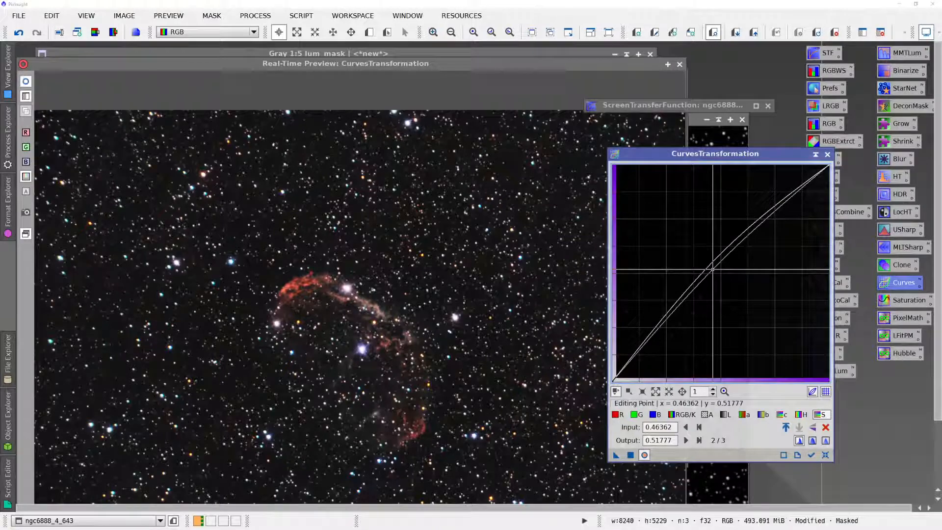
pyautogui.keyDown('ctrl'); pyautogui.click(713, 269); pyautogui.keyUp('ctrl')
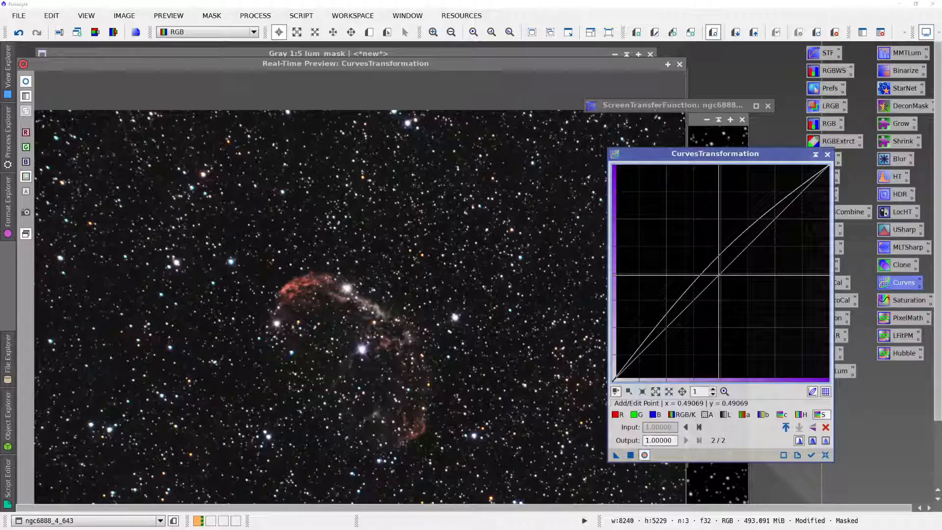
pyautogui.click(718, 273)
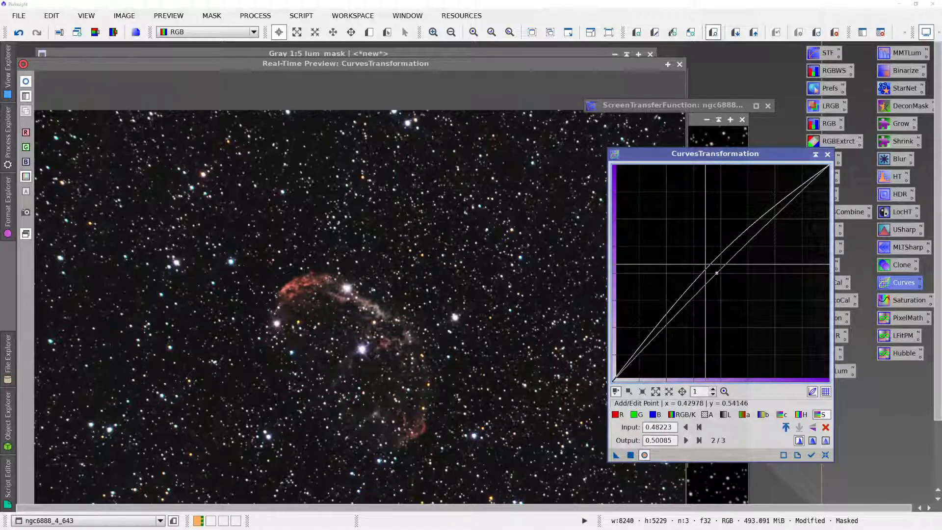
# - Apply the lightness and saturation curves to ngc6888_4_643, then close the real-time preview and CurvesTransformation
pyautogui.click(631, 455)
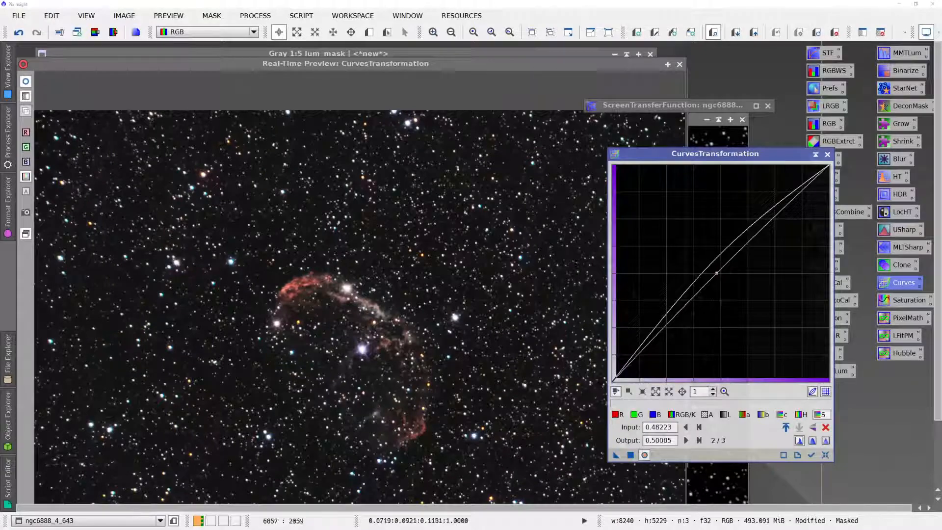
pyautogui.click(679, 65)
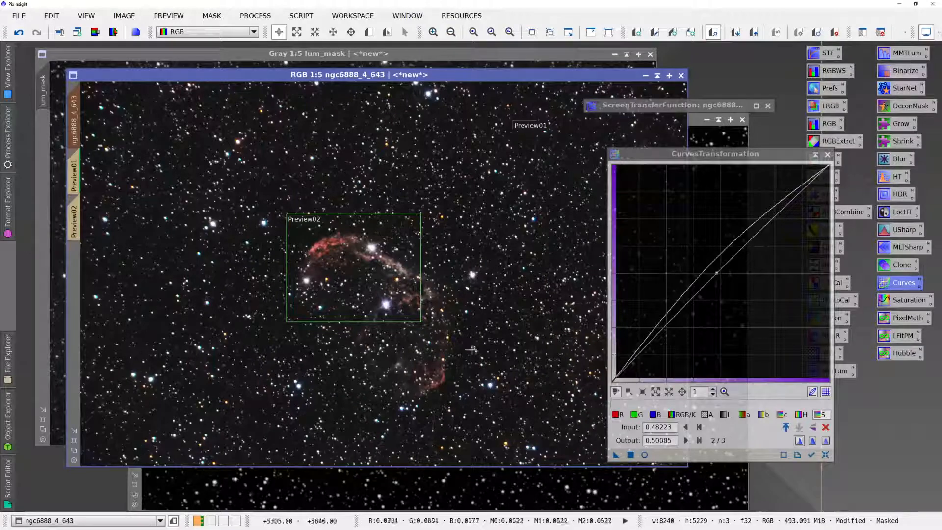
pyautogui.click(827, 155)
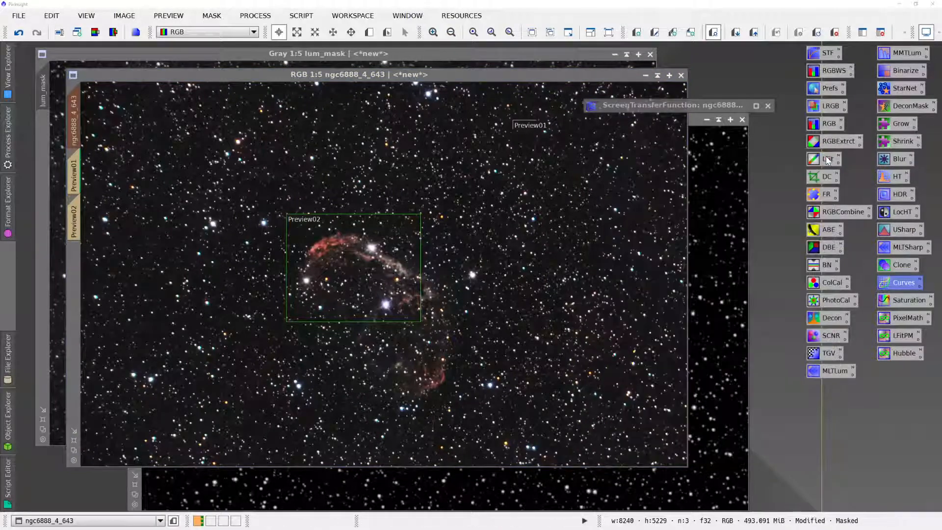
# - Remove the magic_mask from the ngc6888_4_643 image
pyautogui.click(85, 449)
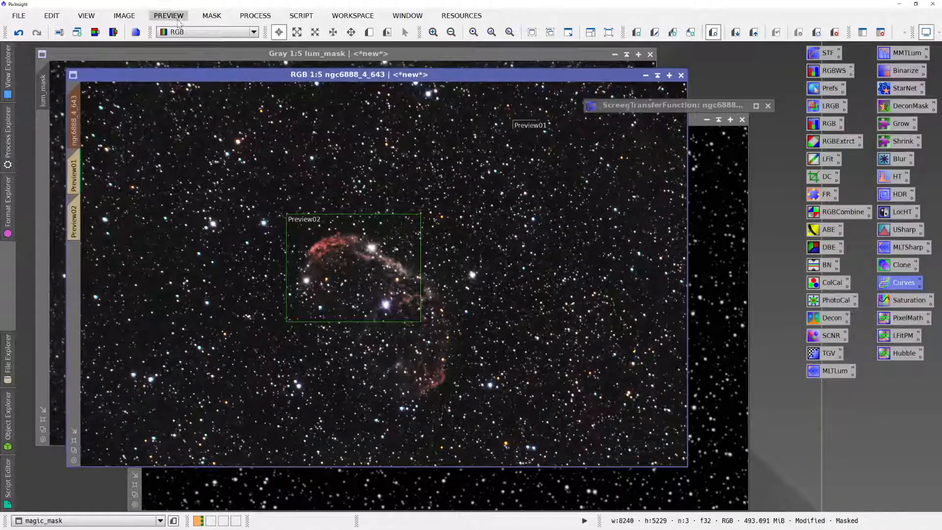
pyautogui.click(211, 16)
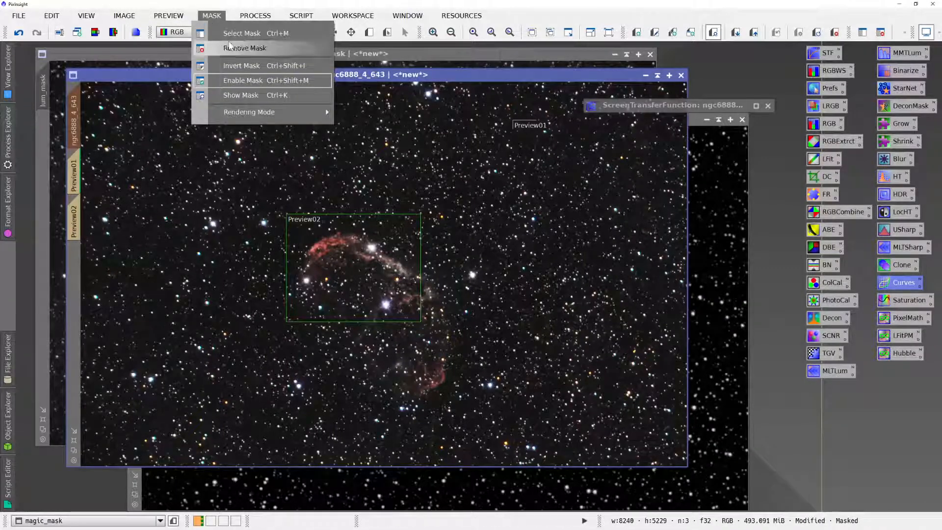
pyautogui.click(231, 47)
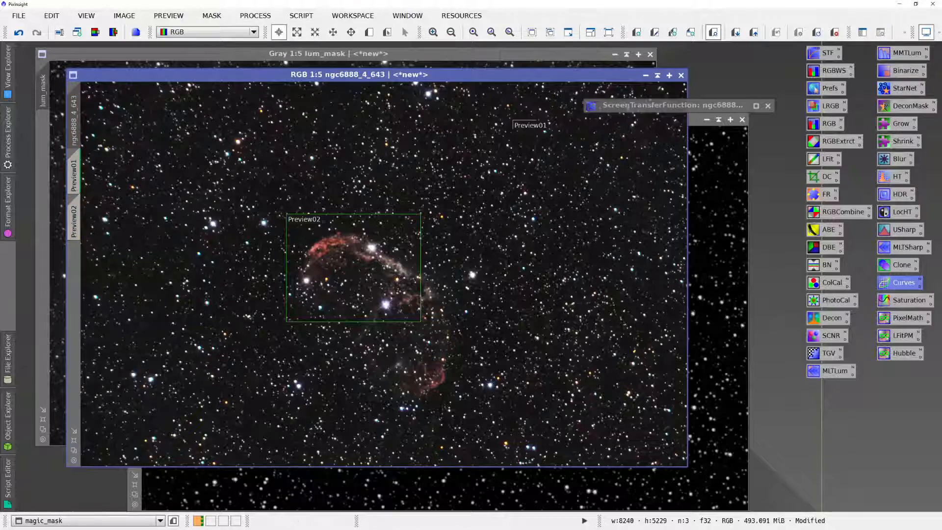
# - Start saving ngc6888_4_643 as a new file and browse to the astro/final/ngc6888-crescent folder
pyautogui.click(19, 15)
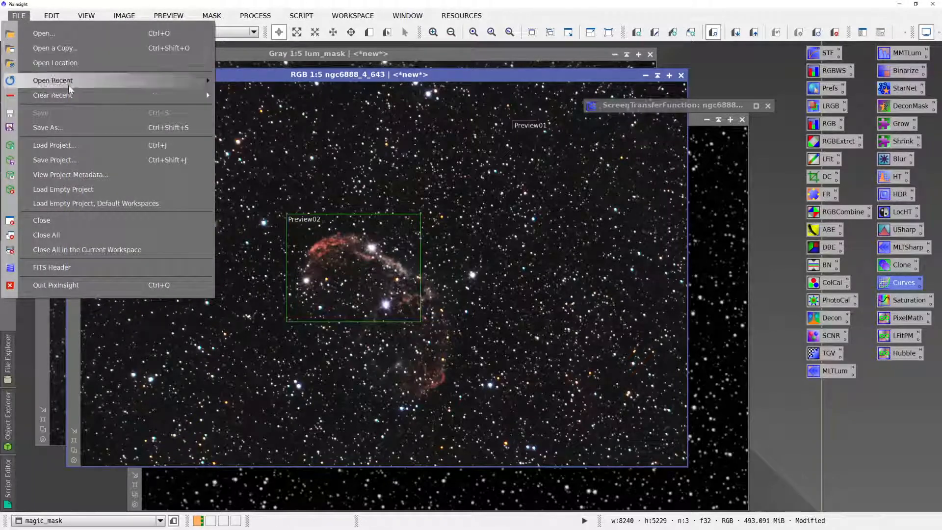
pyautogui.click(48, 127)
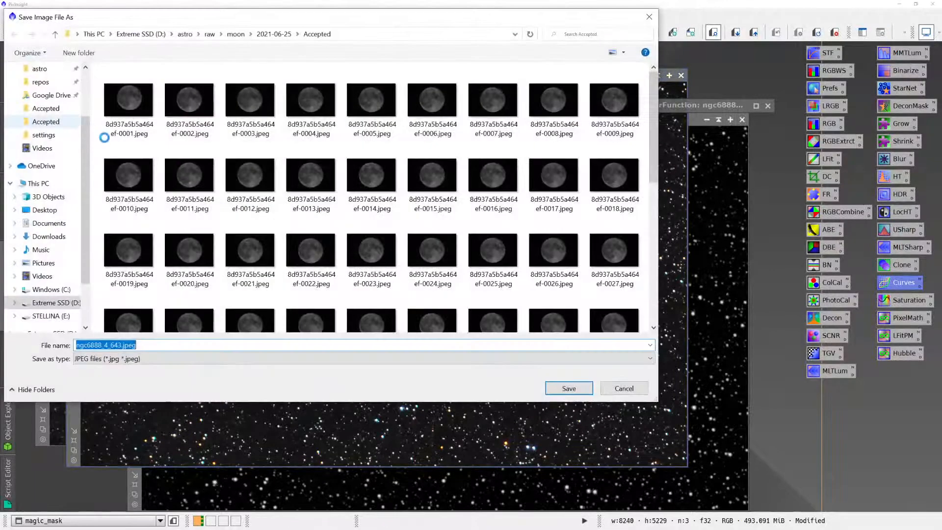
pyautogui.click(190, 37)
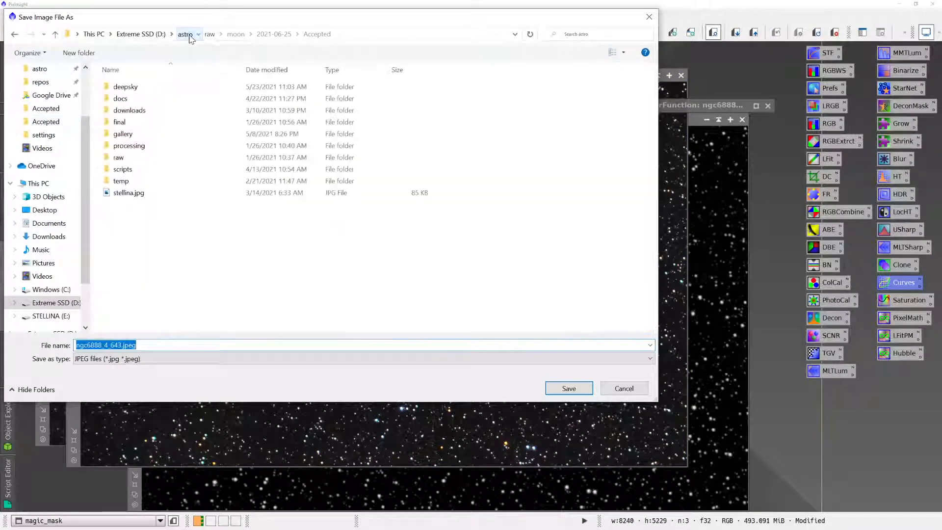
pyautogui.click(134, 123)
pyautogui.doubleClick(135, 127)
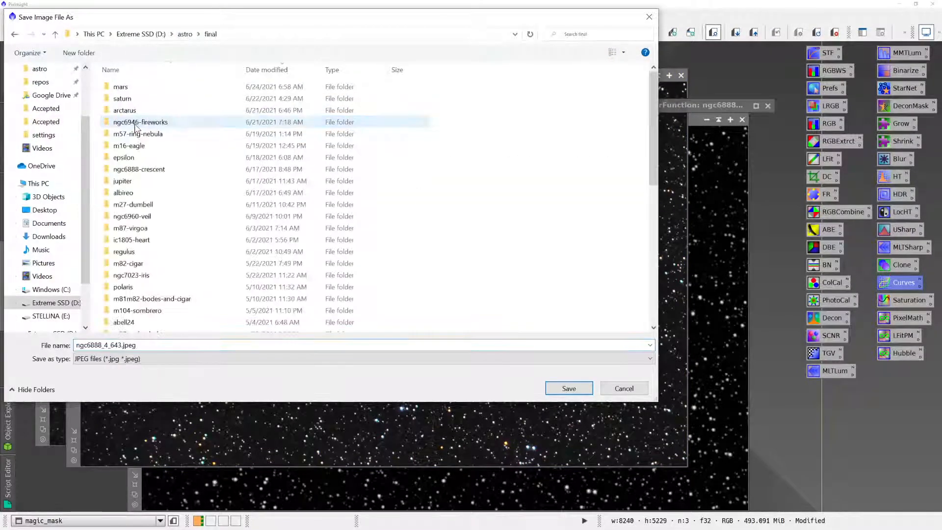
pyautogui.doubleClick(140, 169)
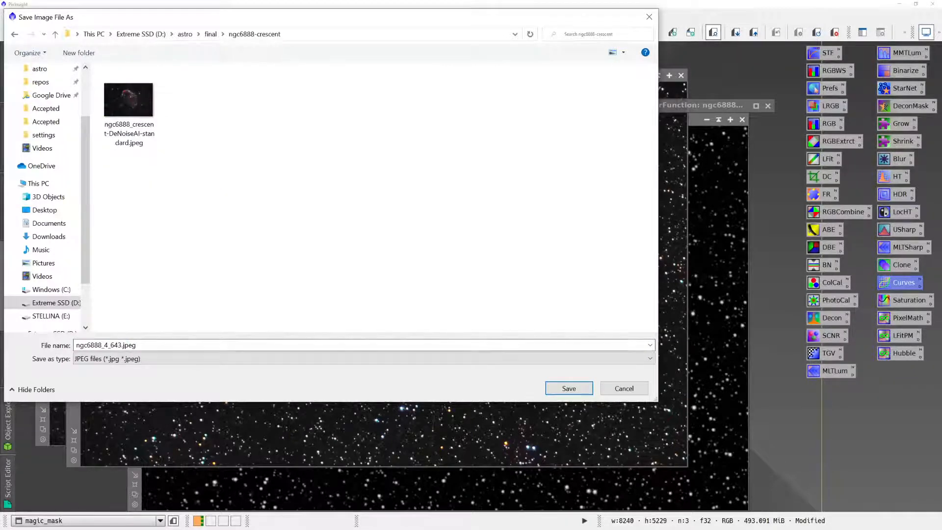
# - Save the image as ngc6888_4_643_processed_fullsize in XISF format with the default 32-bit floating point options
pyautogui.click(134, 345)
pyautogui.click(131, 346)
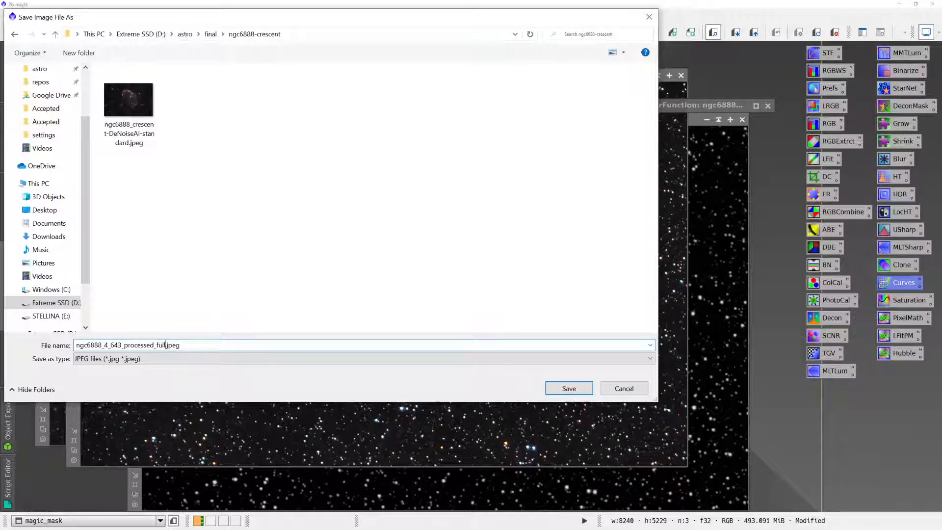
pyautogui.write('_processed_fullsize')
pyautogui.press('Tab')
pyautogui.press('x')
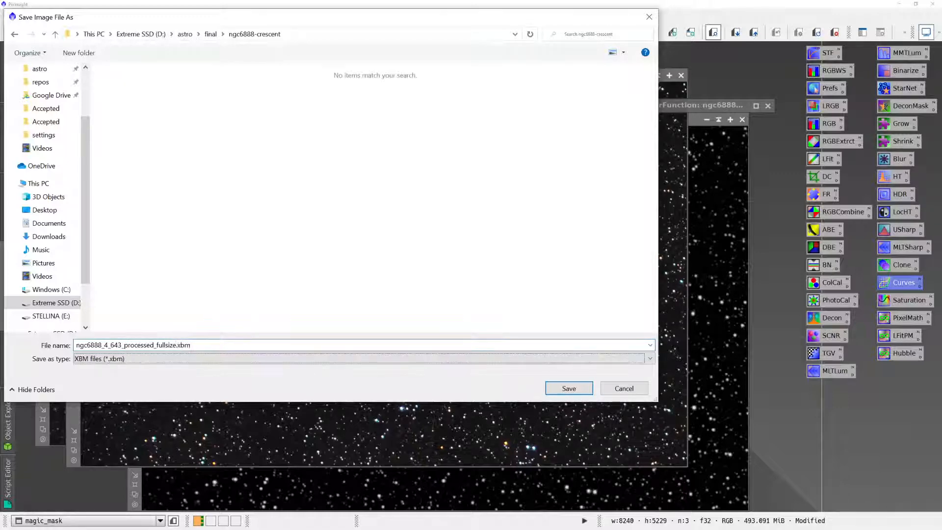
pyautogui.press('x')
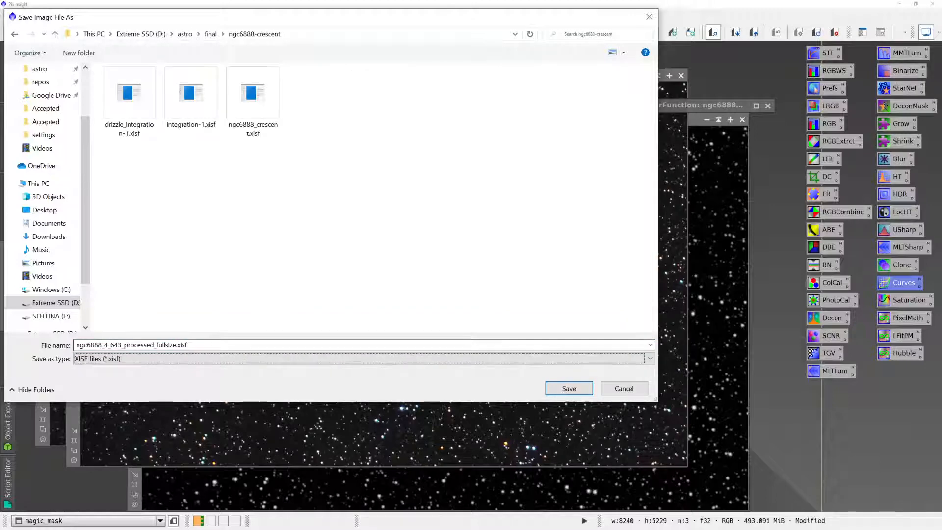
pyautogui.click(555, 391)
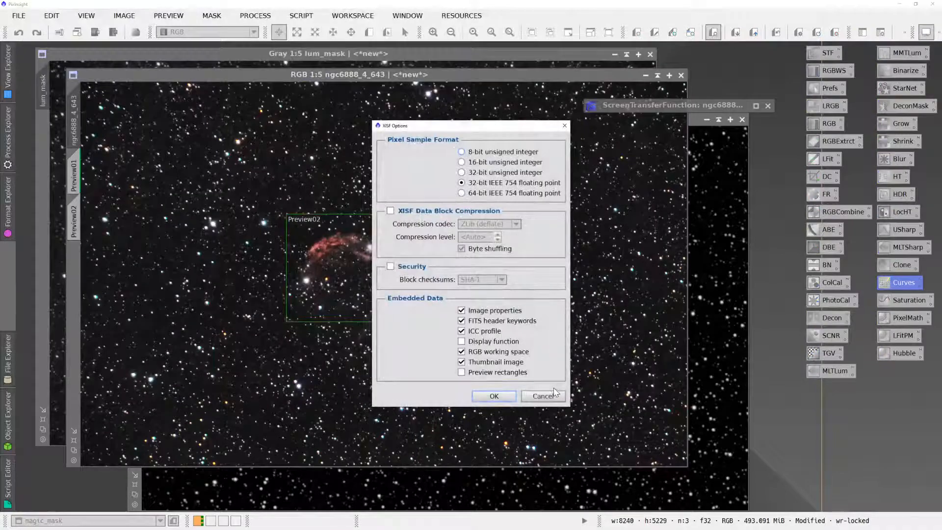
pyautogui.click(496, 396)
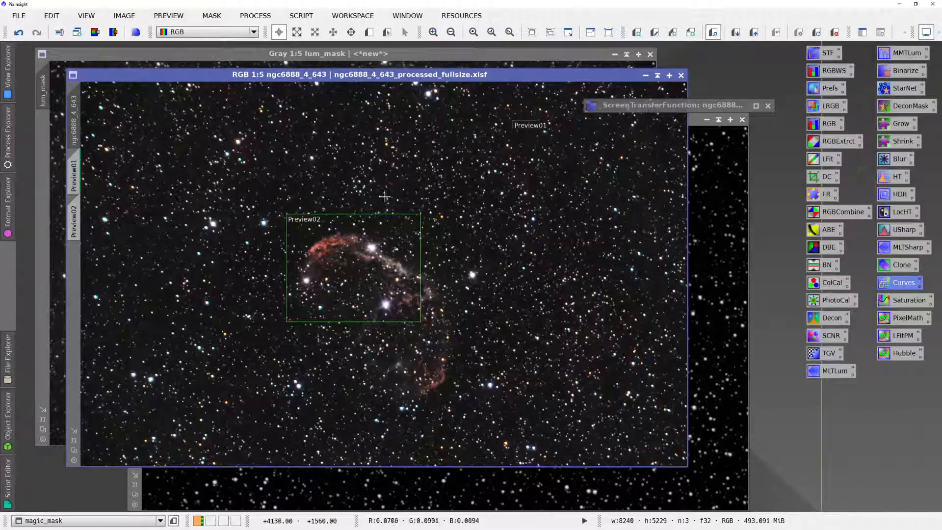
# - Open the Resample process and choose ngc6888_4_643 as the view to resize
pyautogui.click(256, 16)
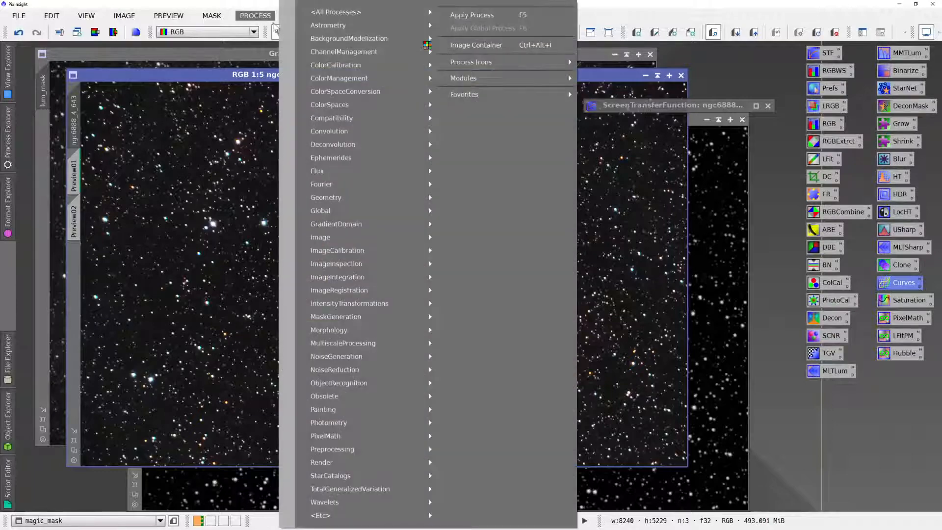
pyautogui.moveTo(390, 15)
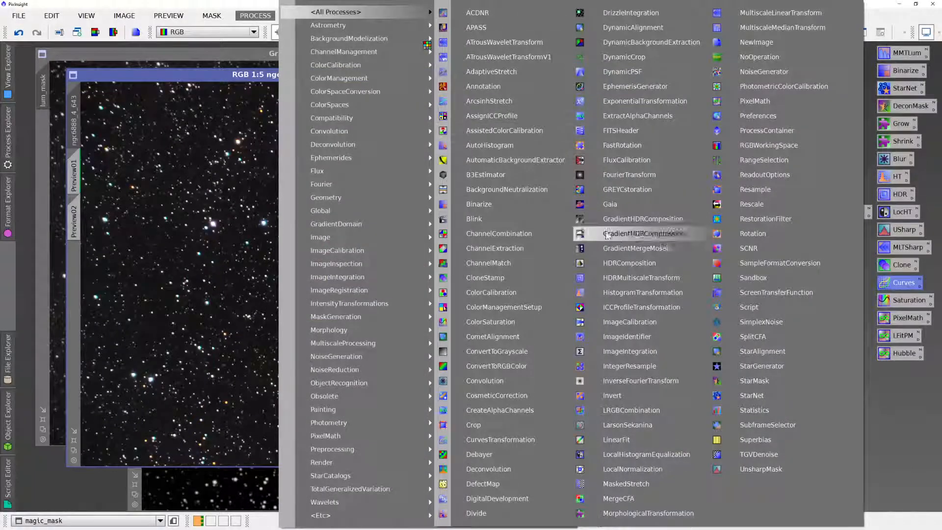
pyautogui.click(737, 195)
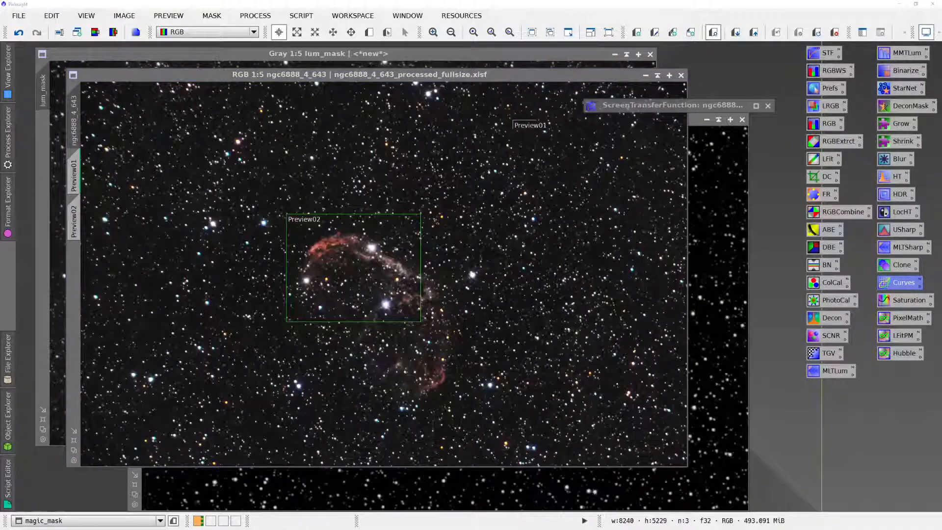
pyautogui.moveTo(493, 213); pyautogui.dragTo(573, 202)
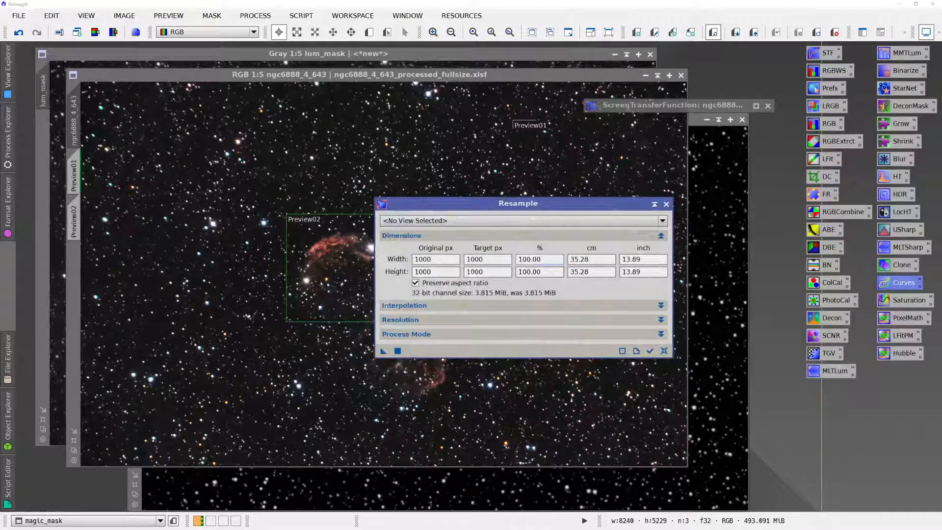
pyautogui.click(494, 222)
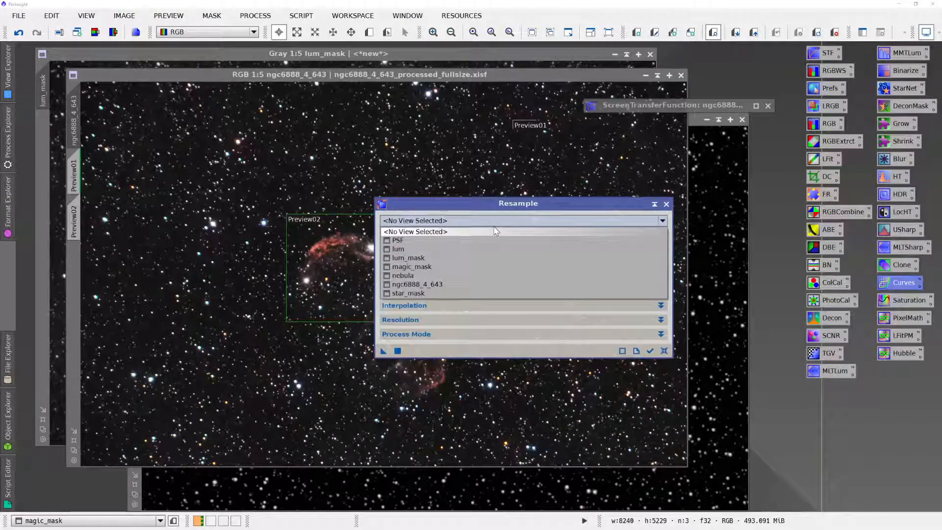
pyautogui.click(480, 285)
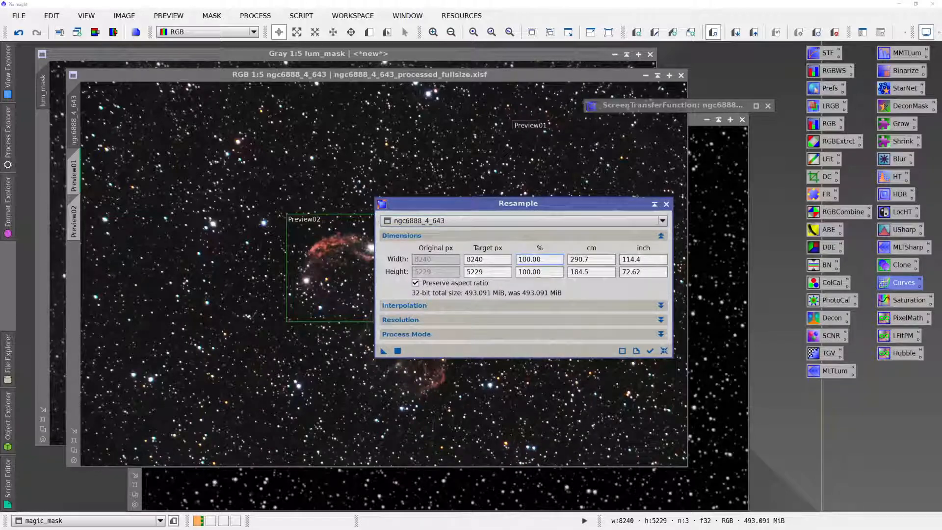
# - Resample the image to about 66% (5437 × 3450 px), accepting deletion of its astrometric solution and previews, and close Resample
pyautogui.press('BackSpace')
pyautogui.press('Tab')
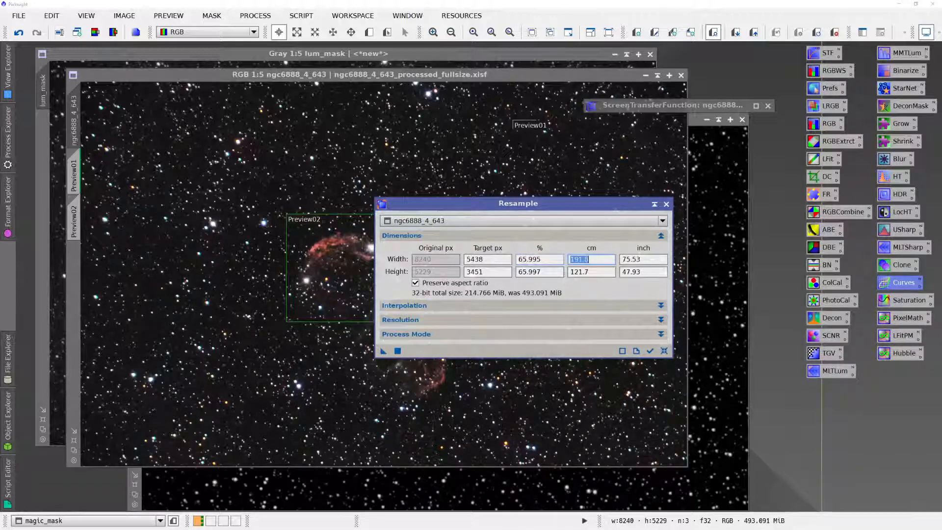
pyautogui.click(399, 352)
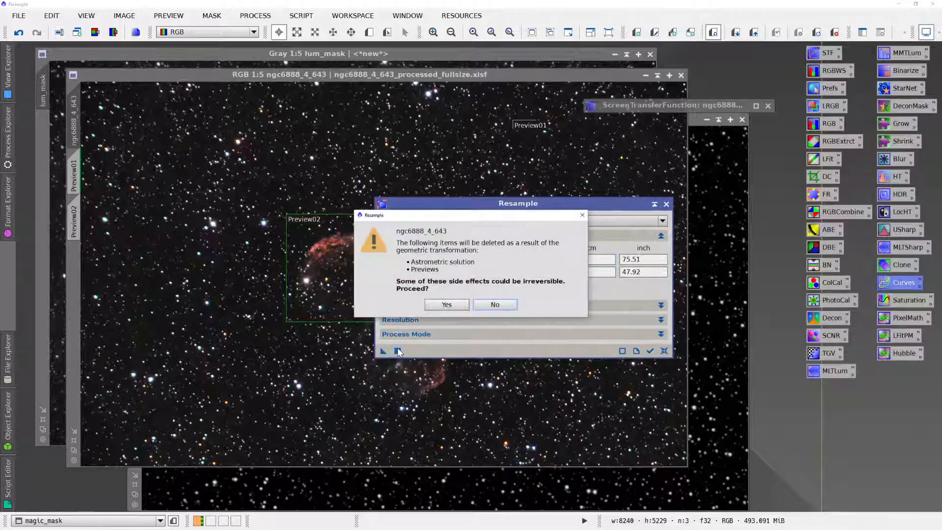
pyautogui.click(436, 305)
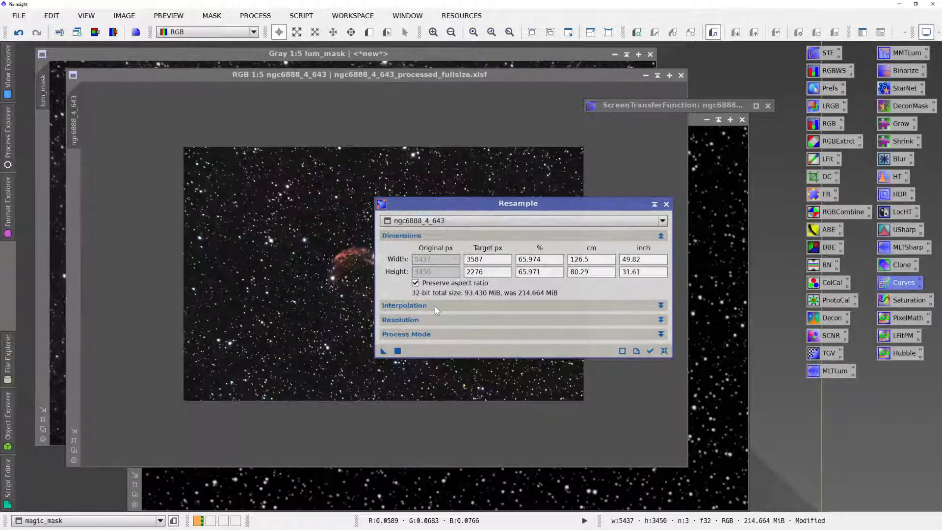
pyautogui.click(666, 204)
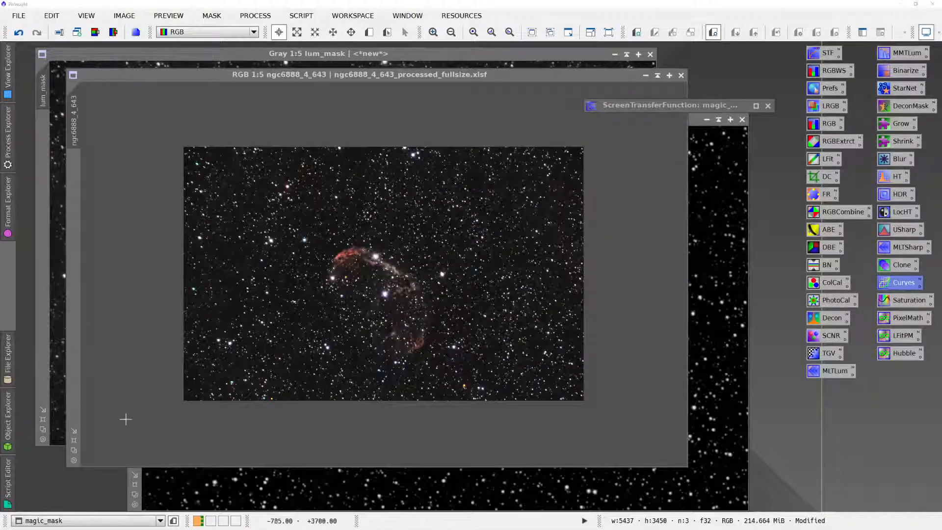
# - Enlarge the resampled image's window to a 1:3 view and move it higher in the workspace
pyautogui.click(74, 441)
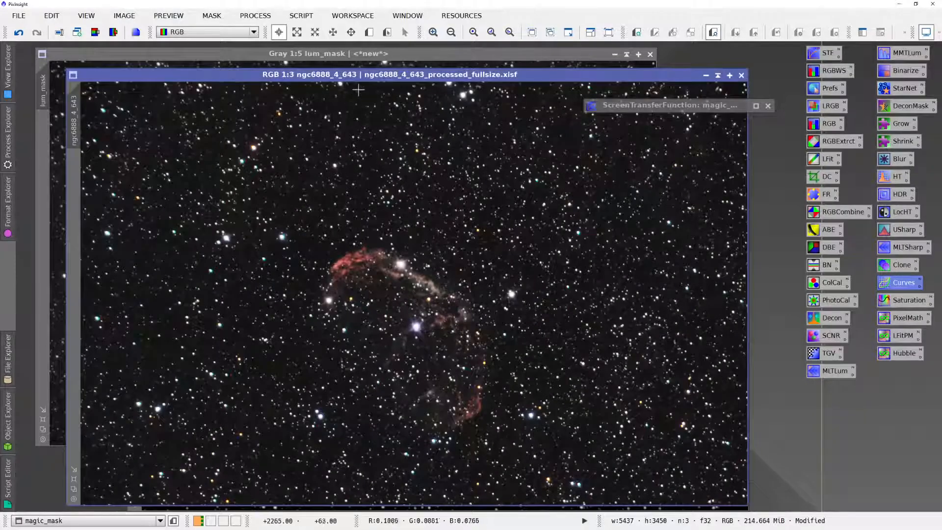
pyautogui.moveTo(359, 75); pyautogui.dragTo(361, 45)
pyautogui.rightClick(360, 45)
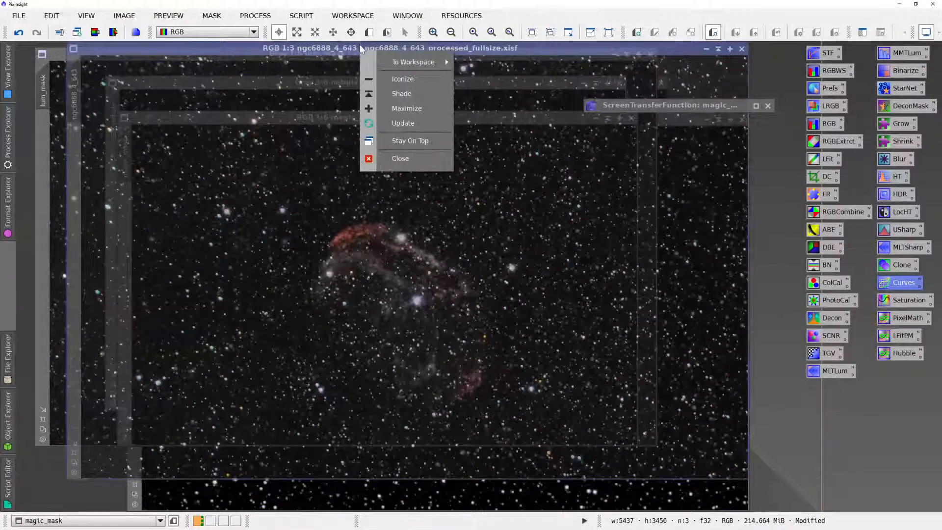
pyautogui.click(350, 48)
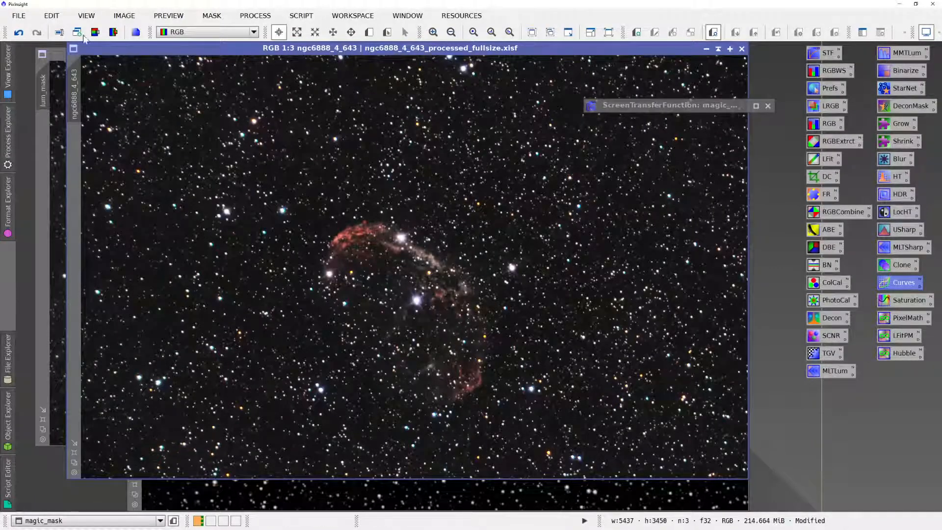
# - Save the resampled image as a separate file, ngc6888_4_643_processed_scaled.xisf, with the default XISF options
pyautogui.click(19, 15)
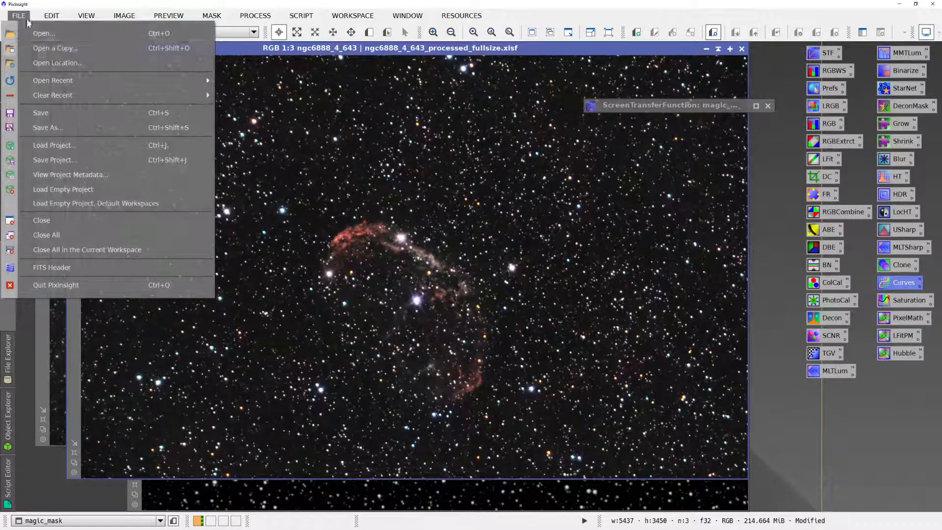
pyautogui.click(85, 126)
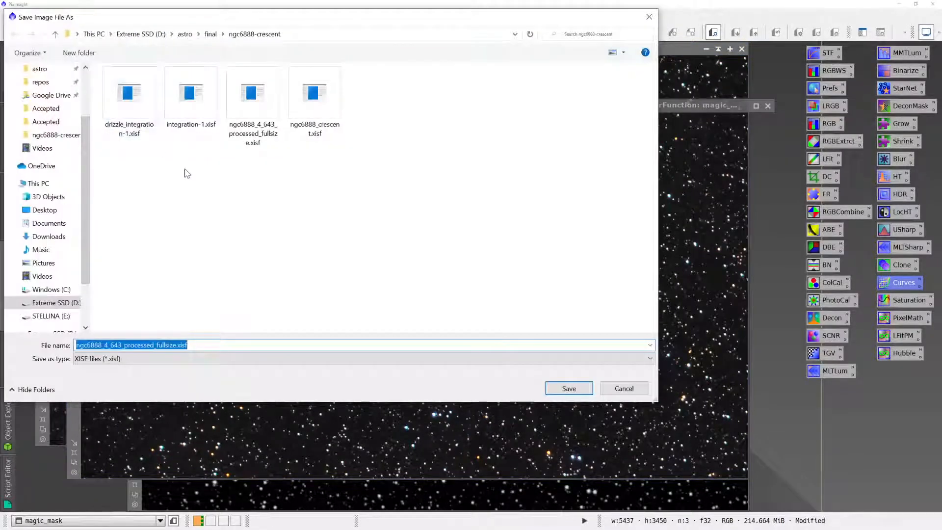
pyautogui.press('End')
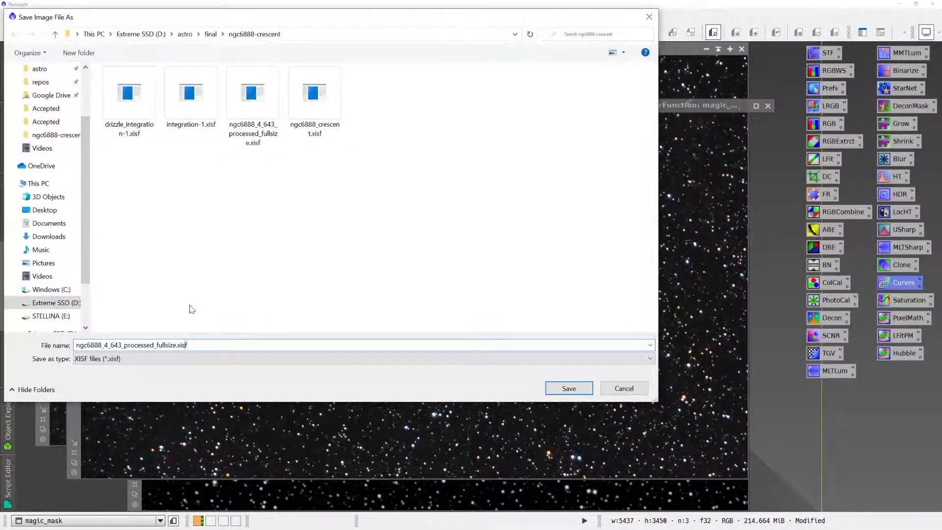
pyautogui.press('BackSpace')
pyautogui.press('BackSpace')
pyautogui.write('scaled')
pyautogui.press('Return')
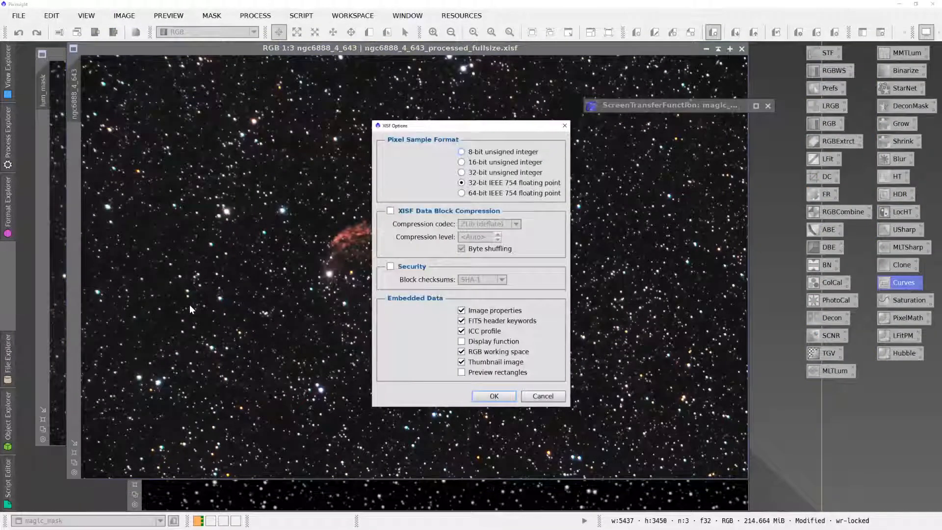
pyautogui.press('Return')
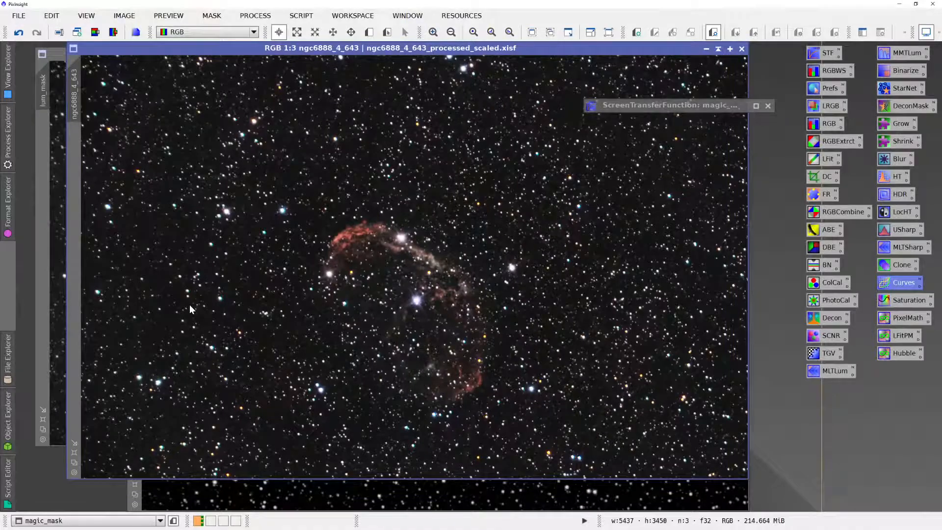